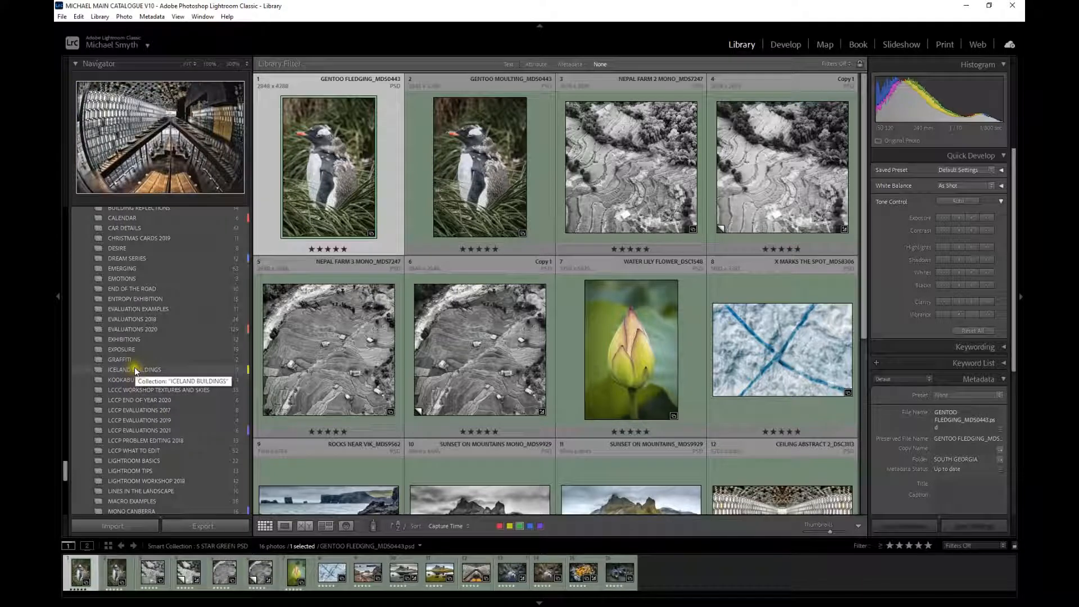
# - Open the first photo of the LIGHTROOM TIPS collection, the Sydney skyline, in the Develop module
pyautogui.scroll(-3, 133, 366)
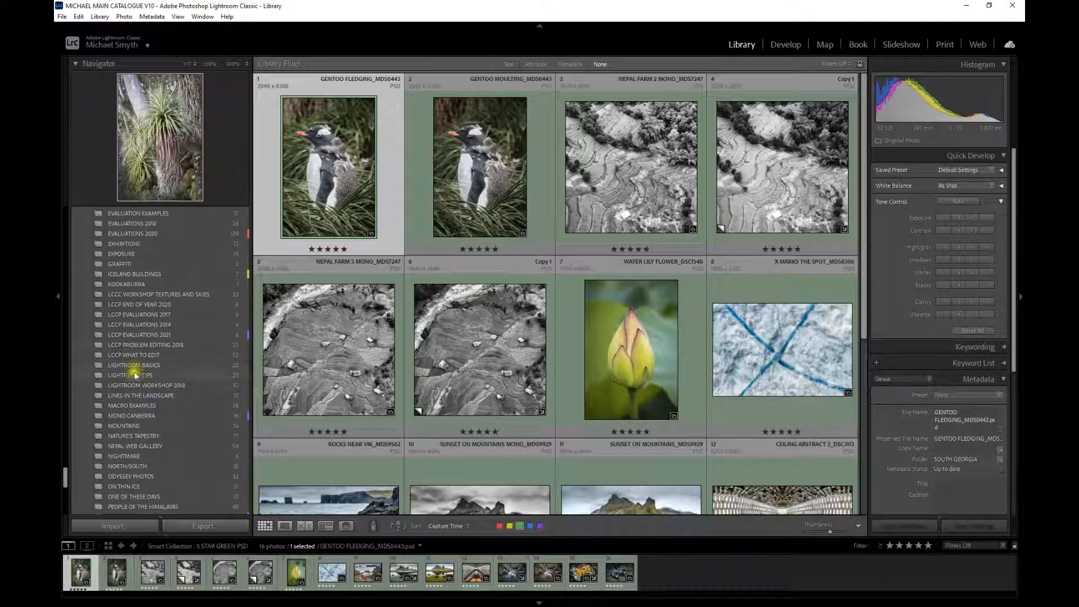
pyautogui.click(156, 375)
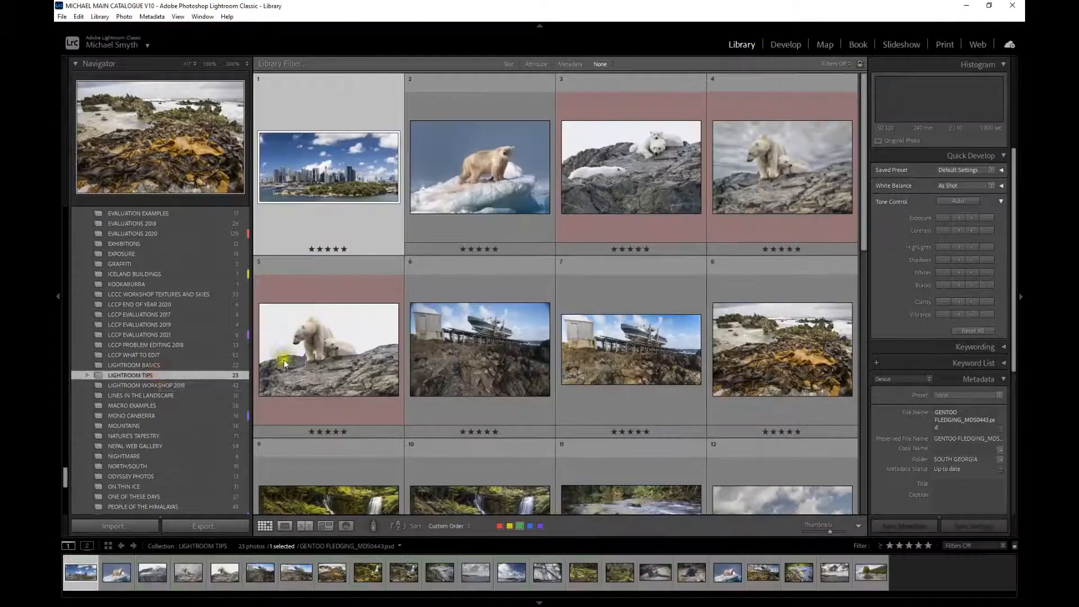
pyautogui.doubleClick(323, 166)
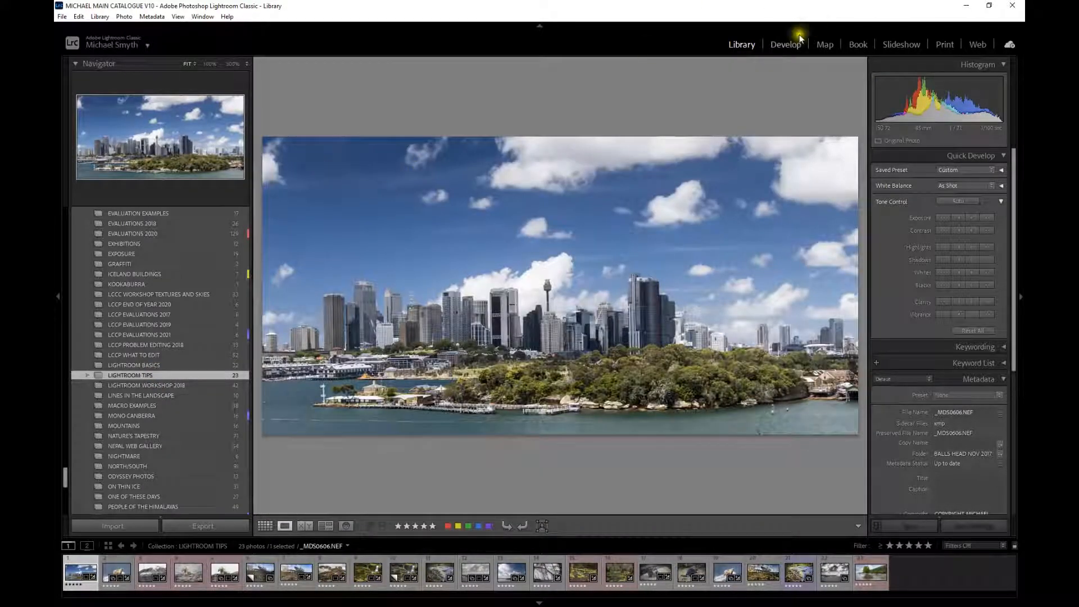
pyautogui.click(787, 44)
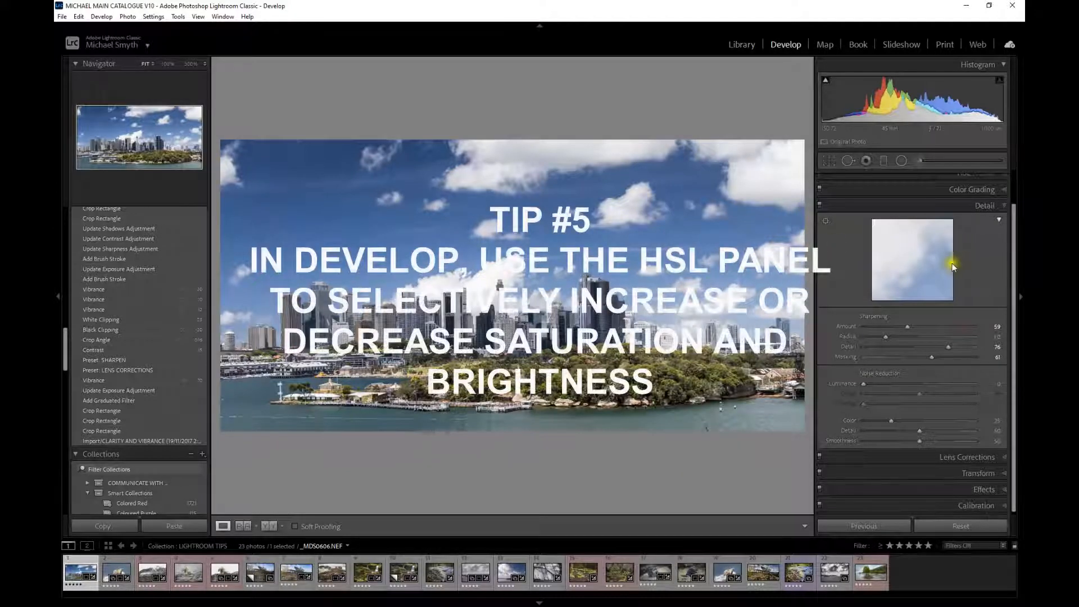
# - Raise the photo's Contrast to +32 in the Basic panel
pyautogui.scroll(2, 947, 269)
pyautogui.scroll(1, 944, 272)
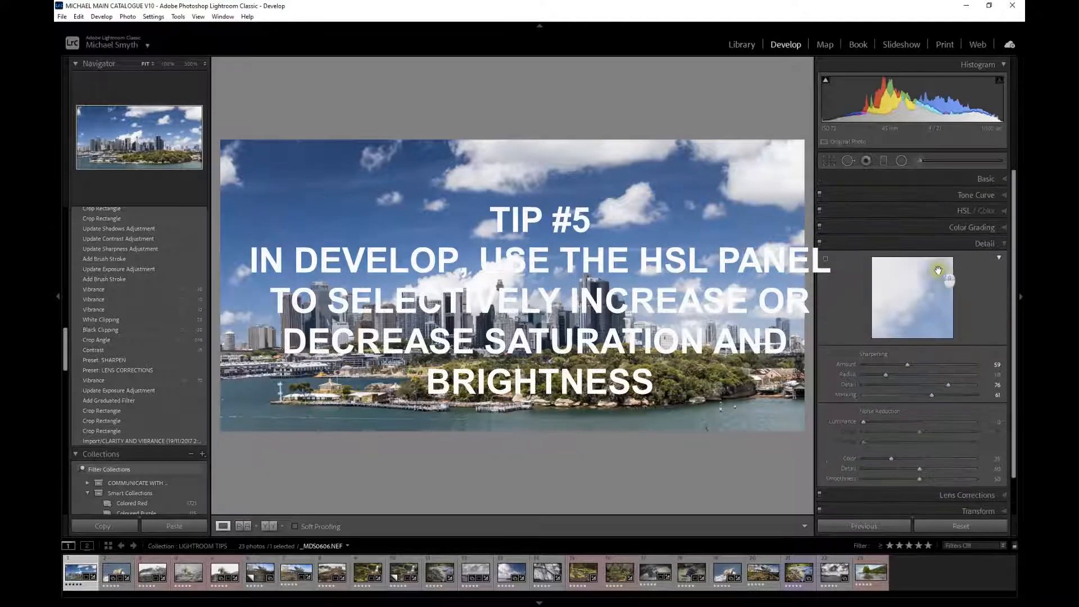
pyautogui.click(901, 214)
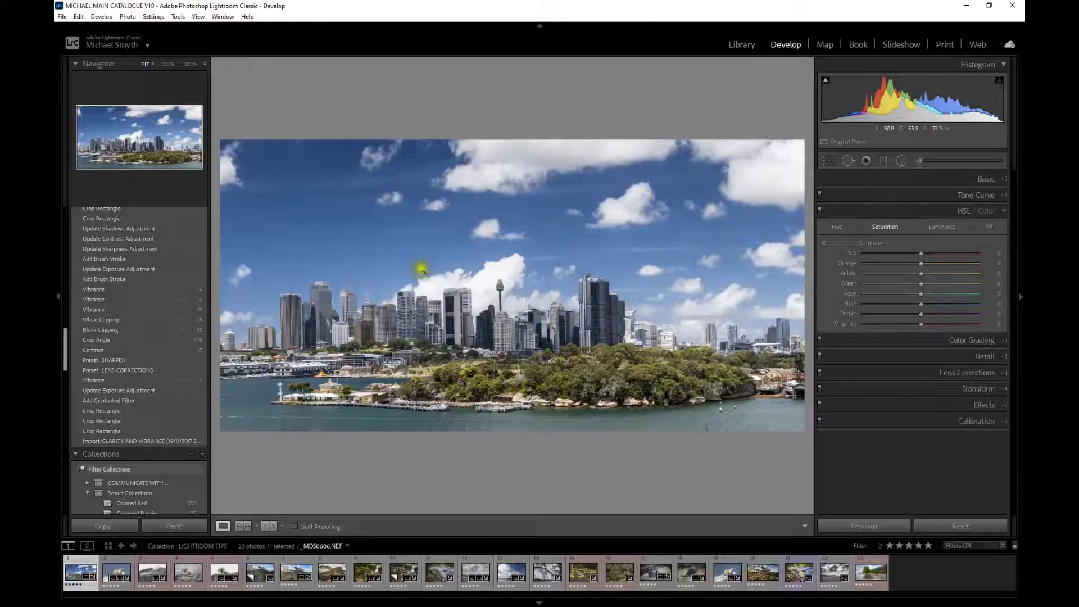
pyautogui.click(901, 180)
pyautogui.click(927, 295)
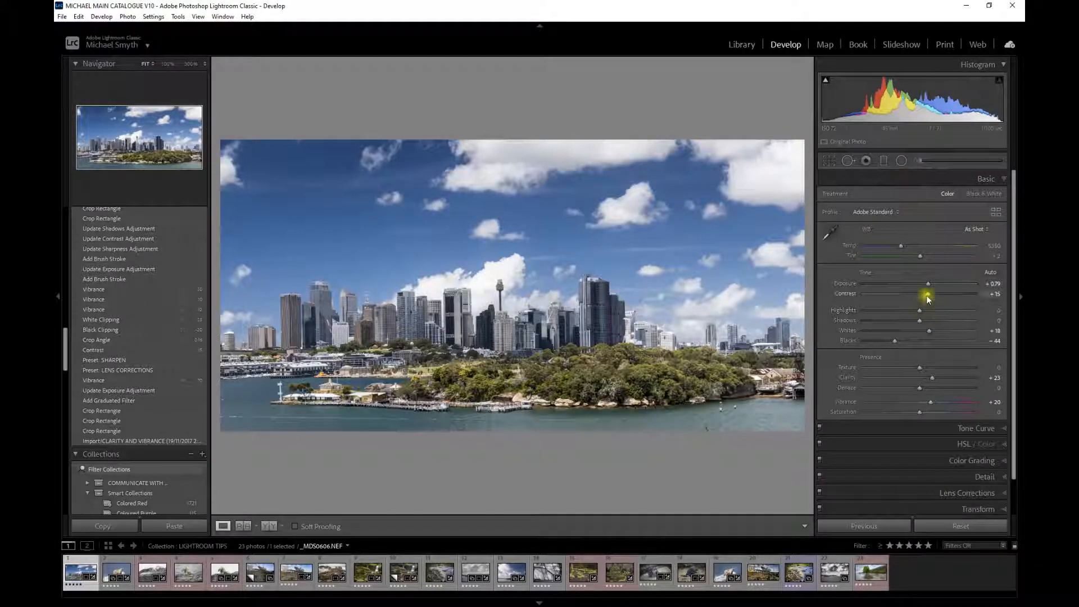
pyautogui.moveTo(926, 295); pyautogui.dragTo(936, 293)
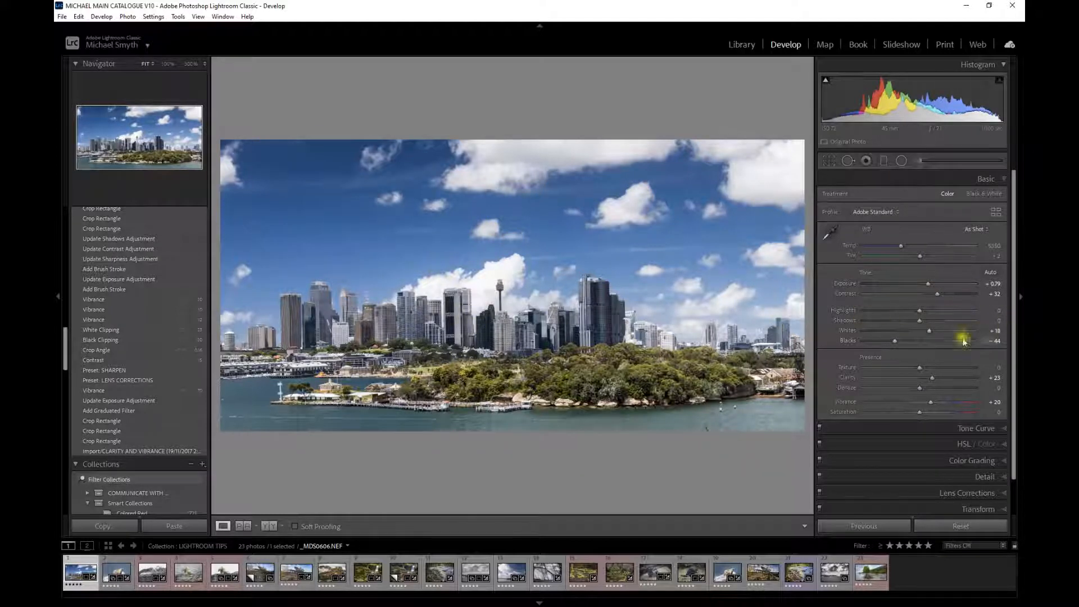
# - Open the HSL / Color panel on Saturation and activate its targeted adjustment tool
pyautogui.scroll(-2, 891, 360)
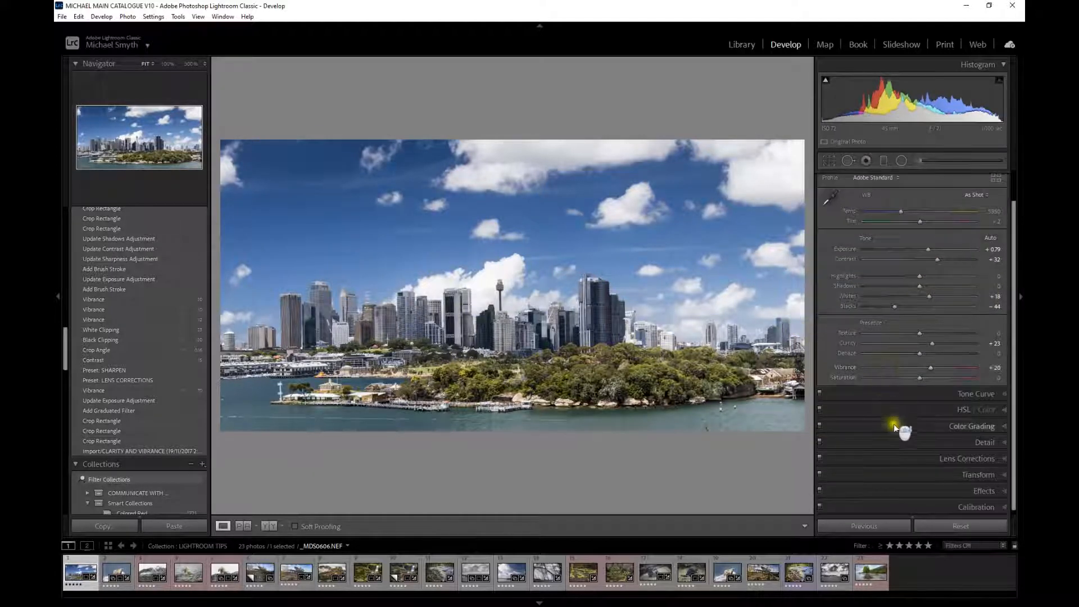
pyautogui.click(890, 409)
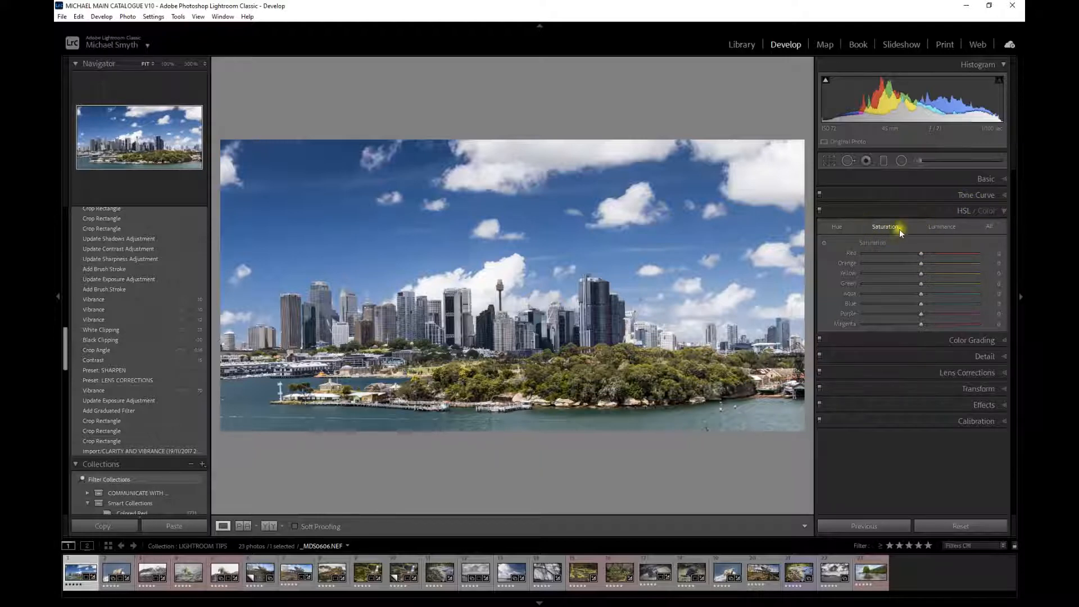
pyautogui.click(823, 241)
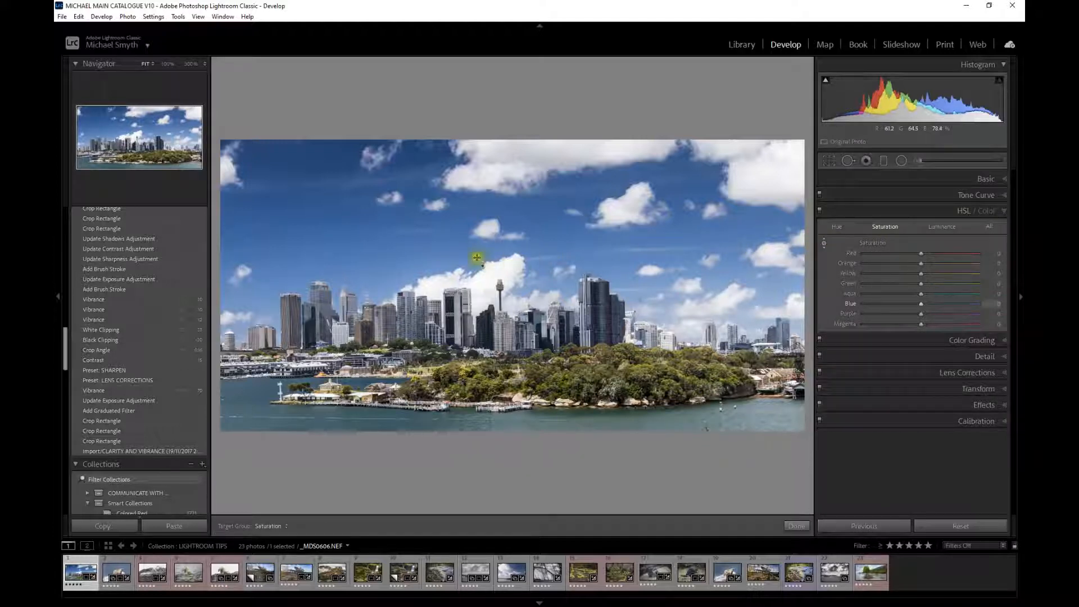
# - Drag on the sky to vary its blue and purple saturation, then reset the Blue and Purple saturation sliders
pyautogui.click(308, 207)
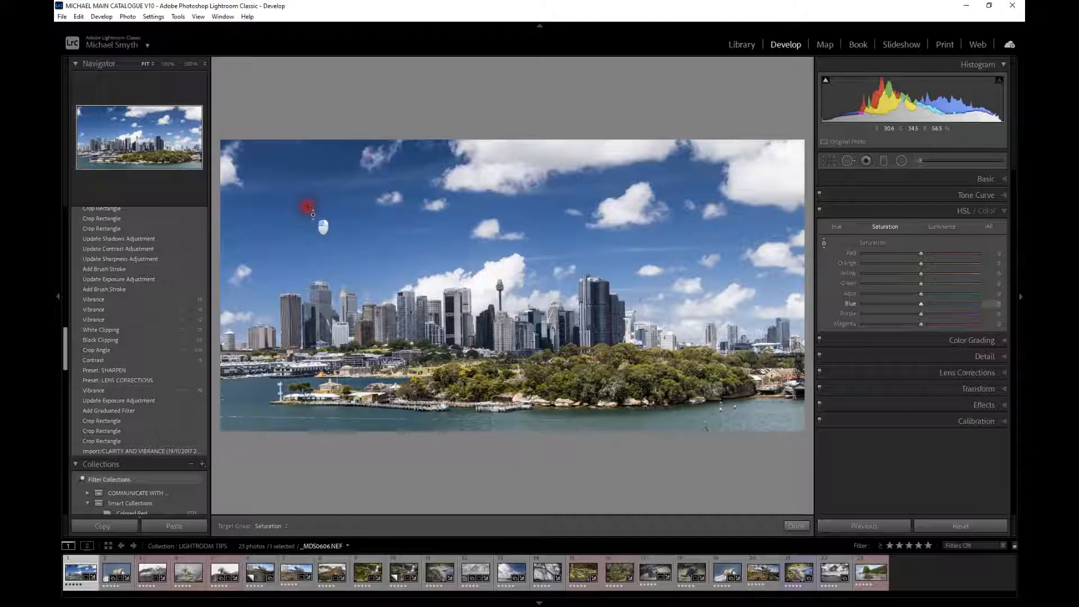
pyautogui.moveTo(307, 207); pyautogui.dragTo(310, 242)
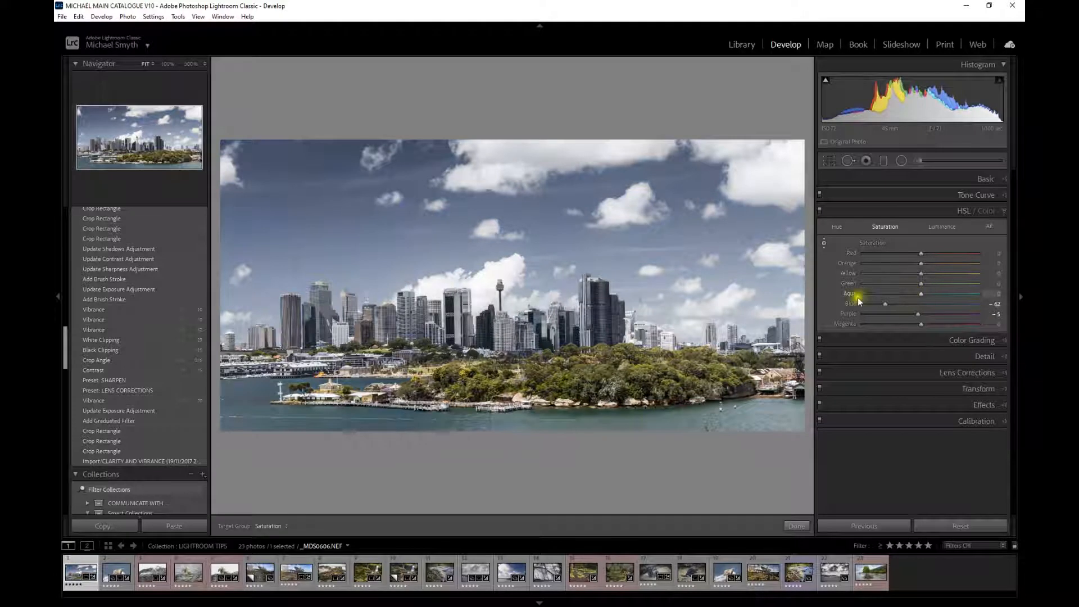
pyautogui.moveTo(311, 249); pyautogui.dragTo(322, 180)
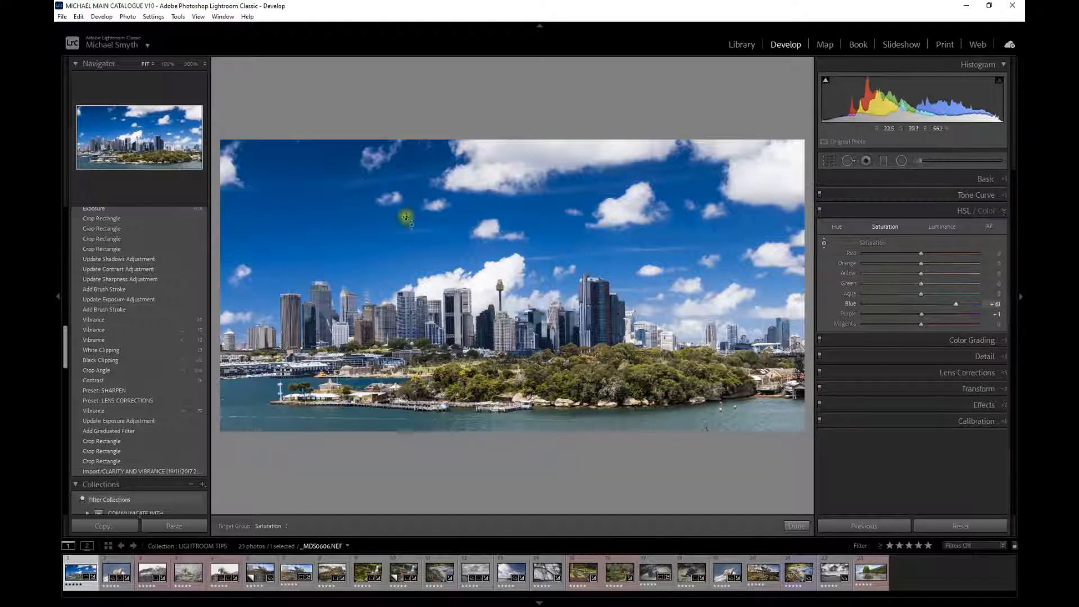
pyautogui.moveTo(312, 194); pyautogui.dragTo(312, 221)
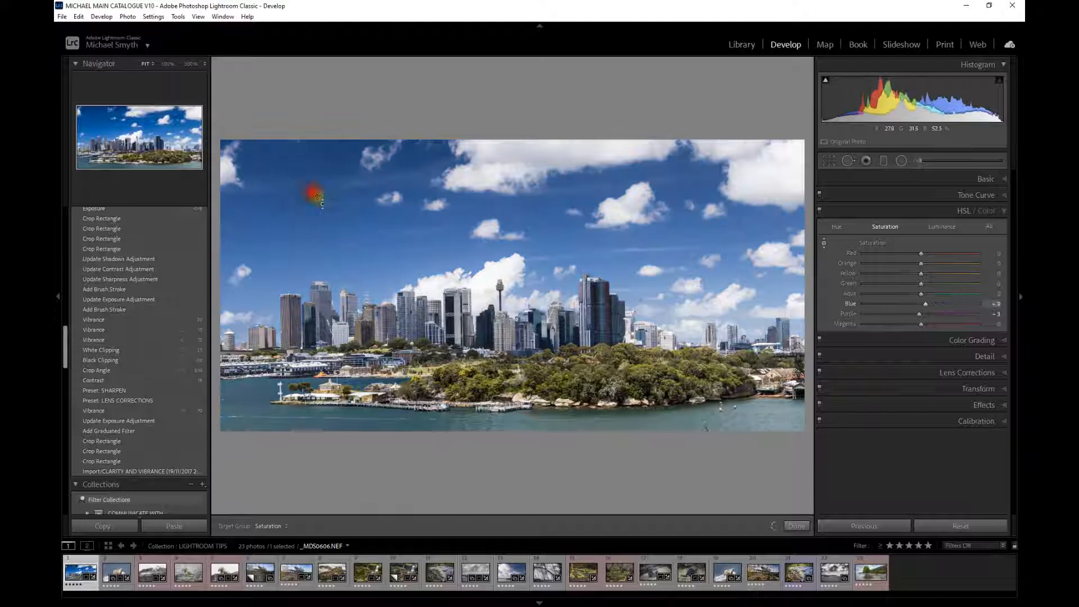
pyautogui.doubleClick(851, 304)
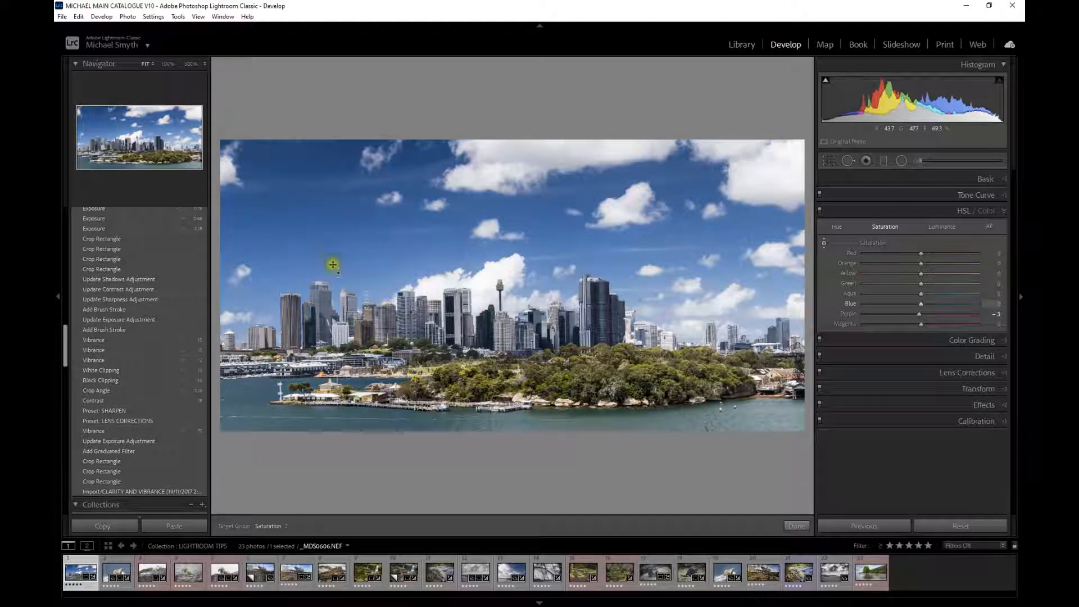
pyautogui.doubleClick(849, 315)
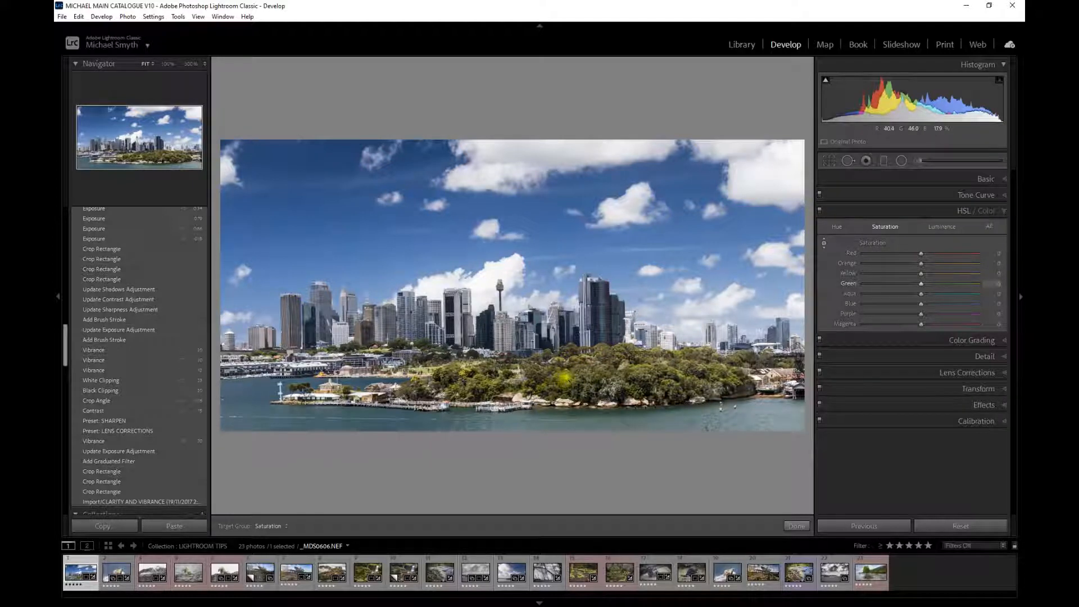
# - Zoom into the trees and drag on the foliage to set saturation to Yellow +39, Green +47 and Orange -3
pyautogui.press('z')
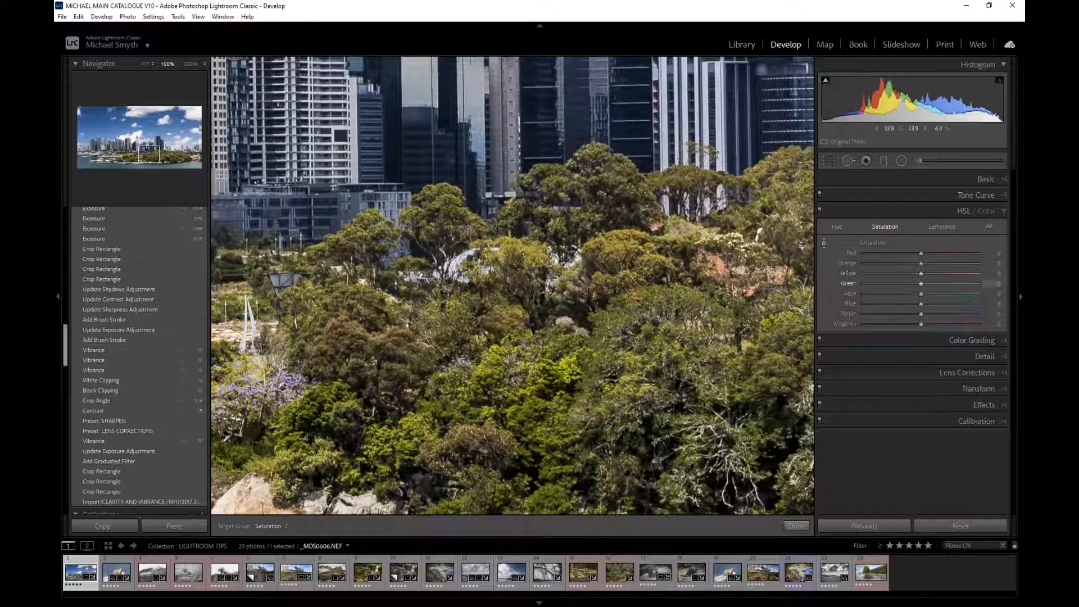
pyautogui.moveTo(570, 375); pyautogui.dragTo(573, 330)
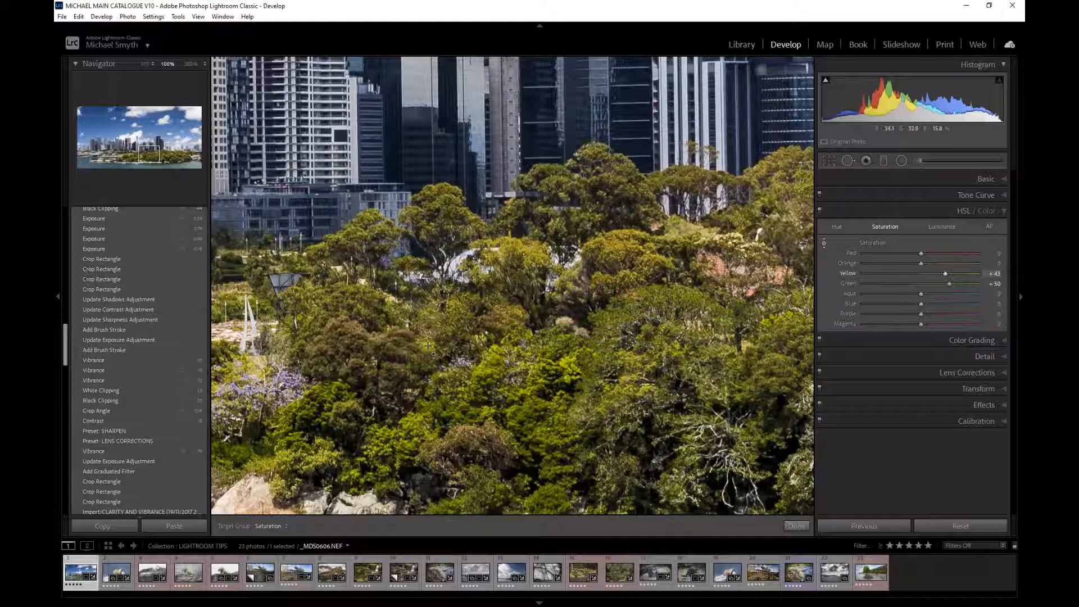
pyautogui.moveTo(401, 347)
pyautogui.mouseDown()
pyautogui.moveTo(397, 338)
pyautogui.moveTo(388, 349)
pyautogui.moveTo(400, 342)
pyautogui.mouseUp()
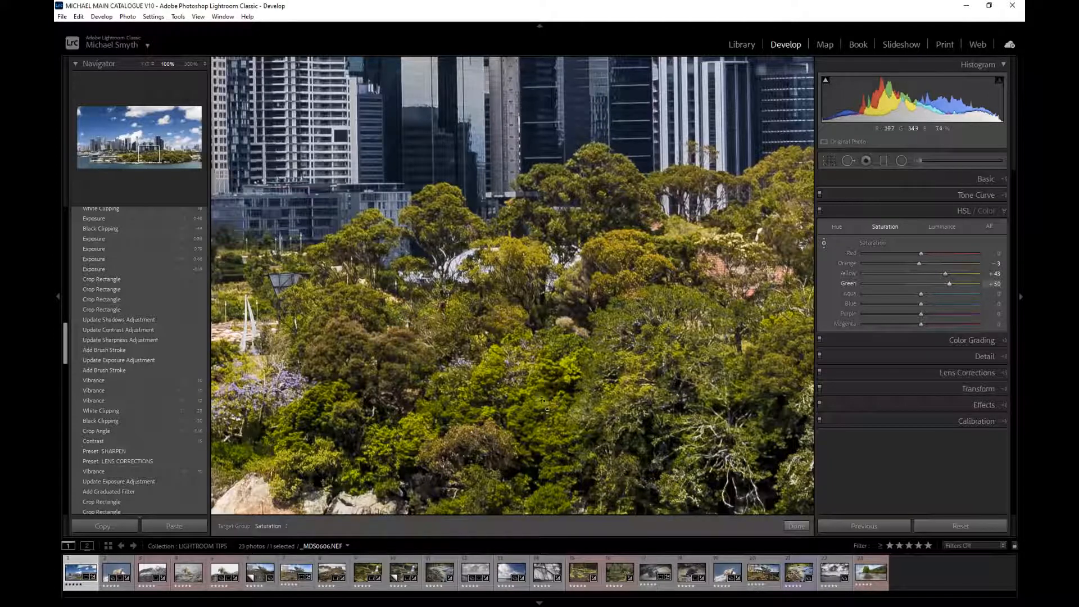
pyautogui.moveTo(526, 409); pyautogui.dragTo(526, 416)
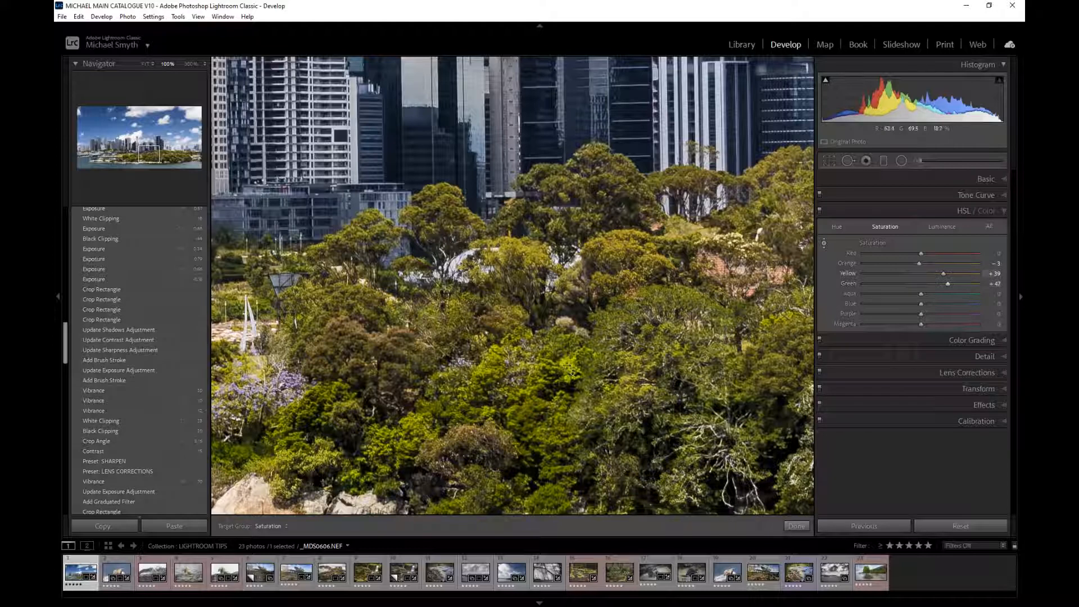
pyautogui.click(574, 373)
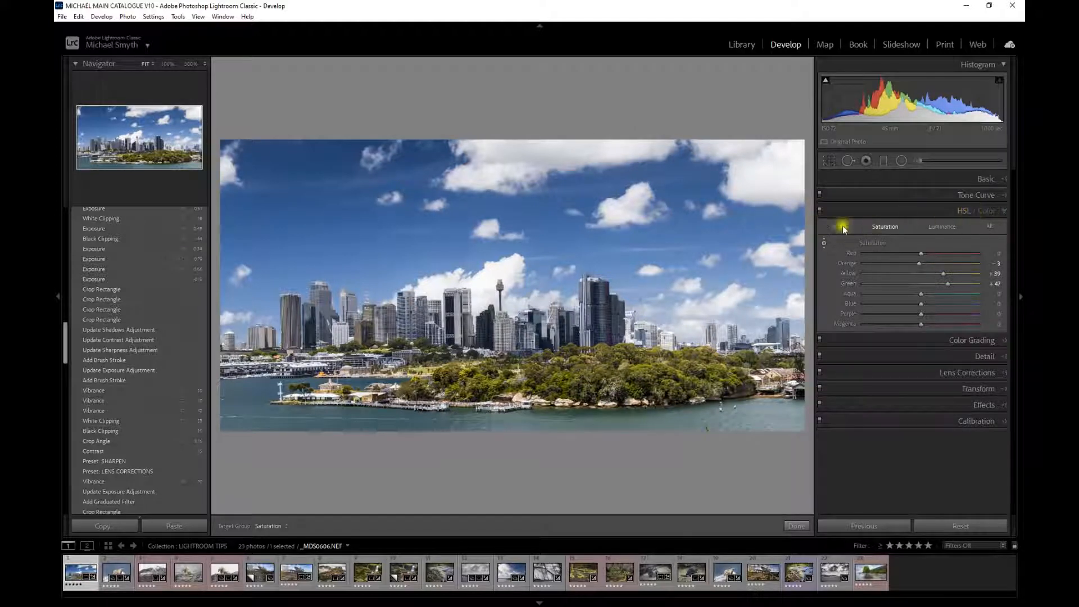
# - Boost the foliage saturation further to Orange +15, Yellow +52 and Green +48 by dragging on the trees
pyautogui.click(819, 212)
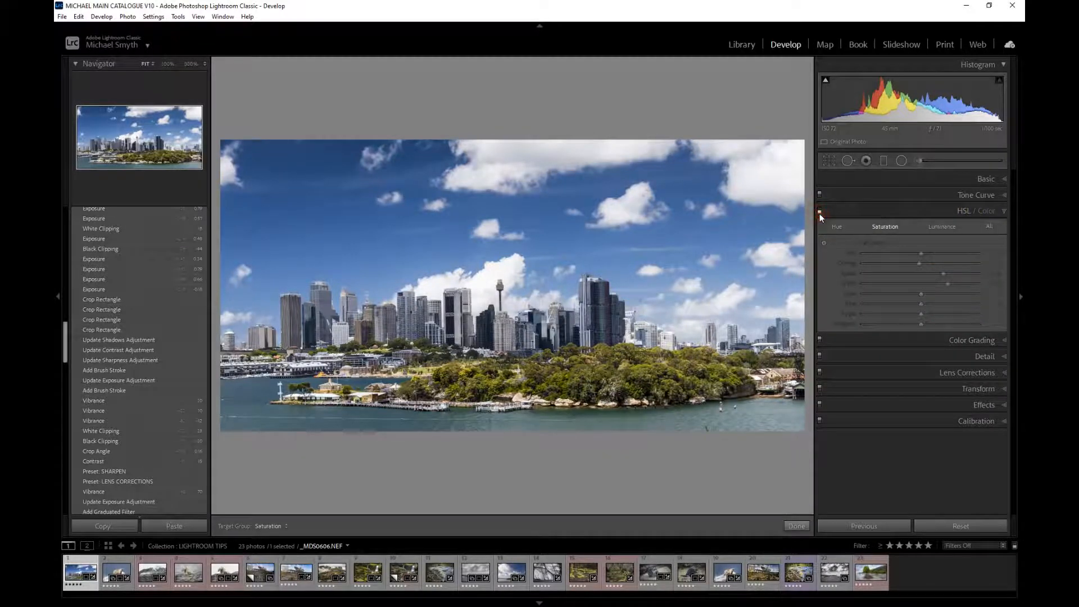
pyautogui.click(819, 211)
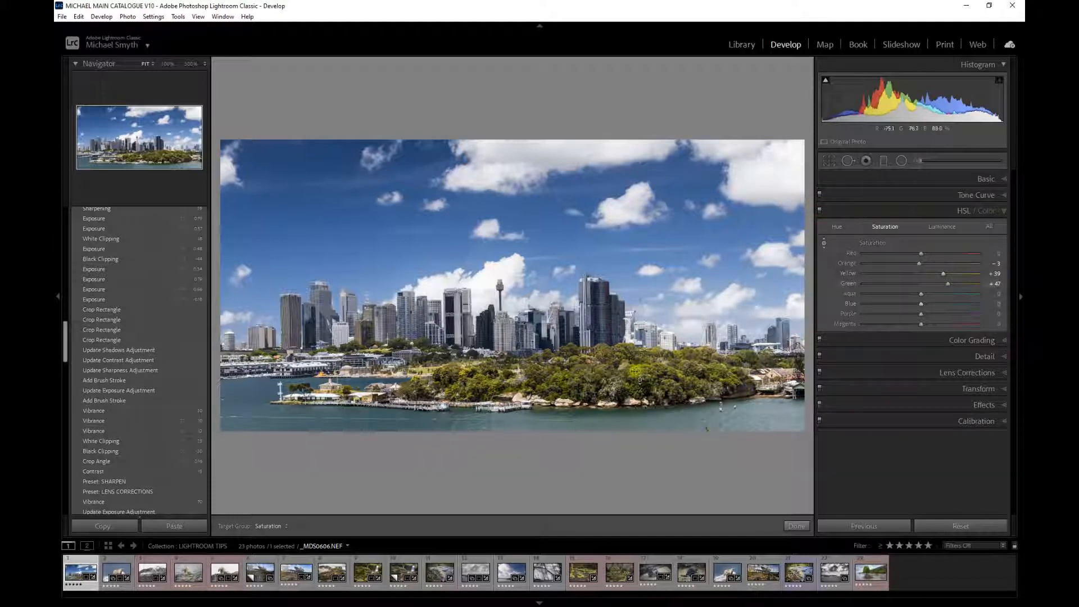
pyautogui.moveTo(658, 368); pyautogui.dragTo(658, 363)
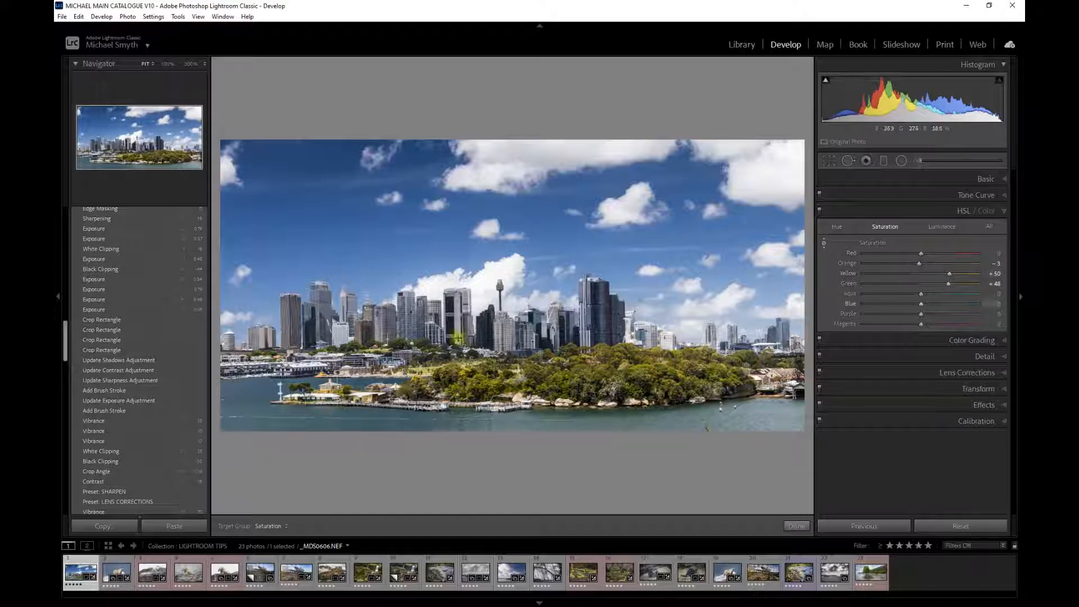
pyautogui.moveTo(363, 331); pyautogui.dragTo(360, 322)
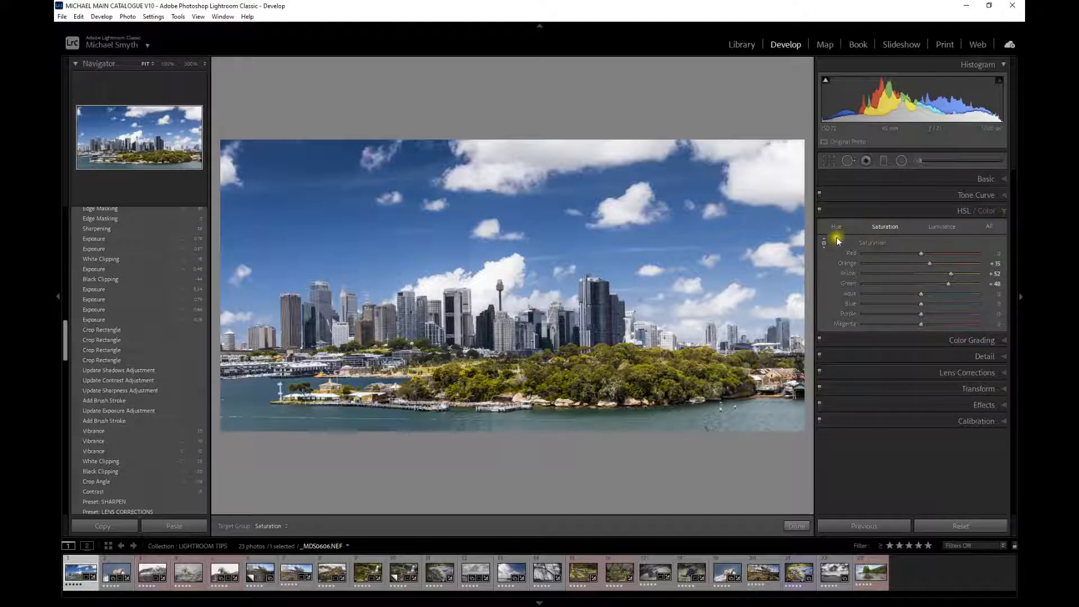
# - Switch to Luminance and drag on the foliage to brighten it to Yellow +68 and Green +27
pyautogui.click(941, 227)
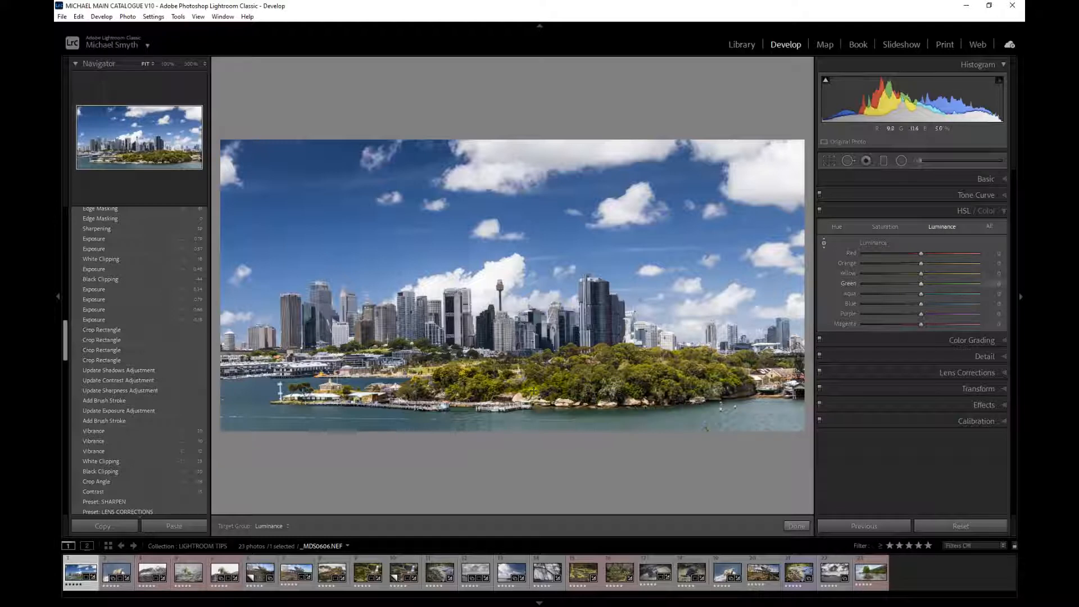
pyautogui.moveTo(641, 379); pyautogui.dragTo(639, 348)
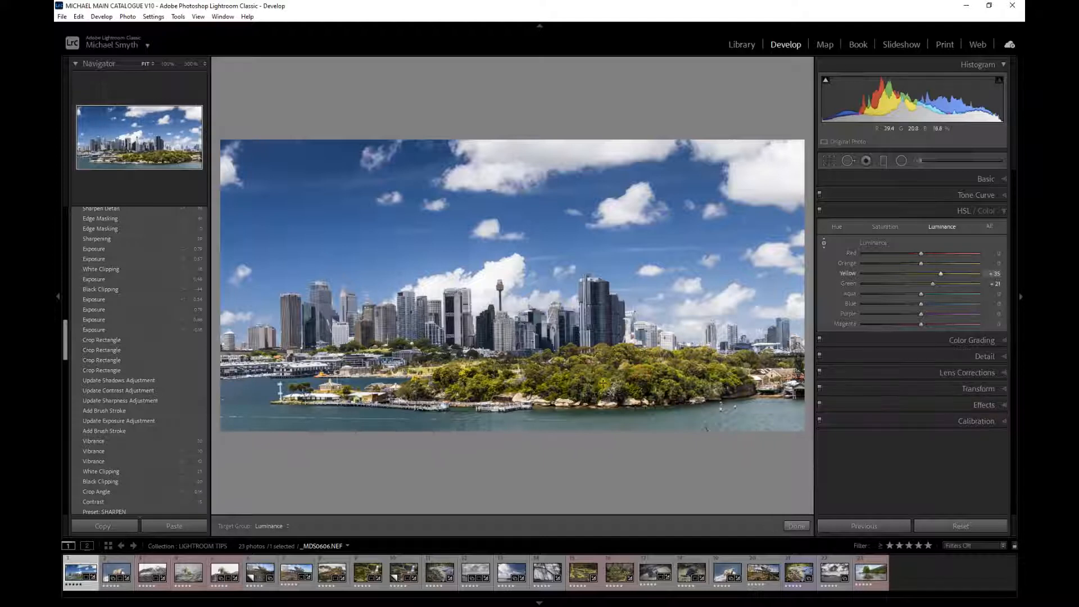
pyautogui.moveTo(587, 378); pyautogui.dragTo(586, 360)
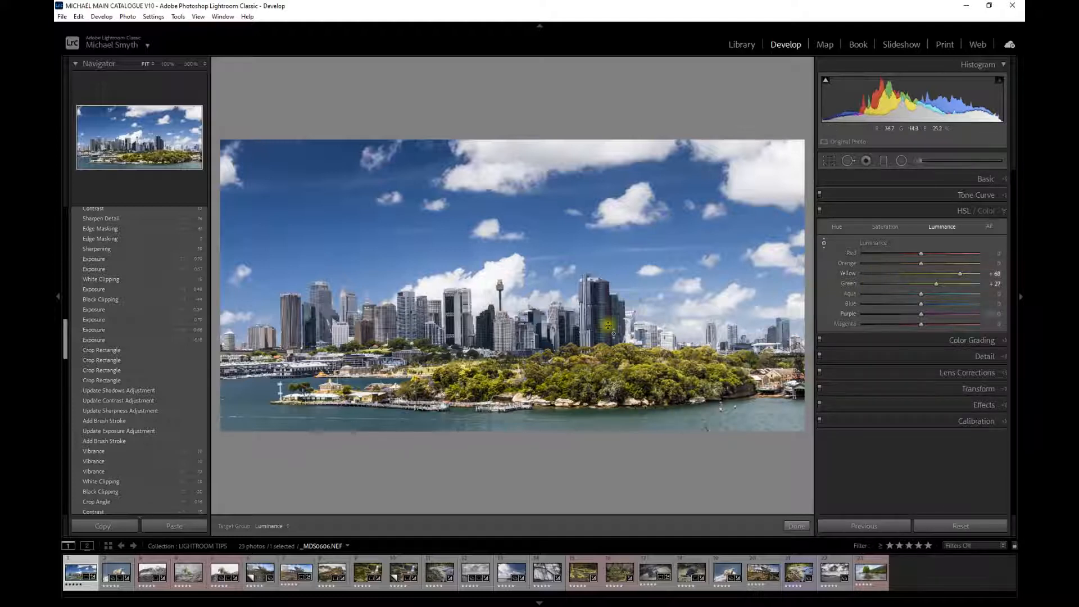
# - Adjust the luminance of the buildings and sky by dragging on them, resetting the Blue luminance slider in between
pyautogui.moveTo(603, 313)
pyautogui.mouseDown()
pyautogui.moveTo(597, 321)
pyautogui.moveTo(594, 281)
pyautogui.moveTo(602, 329)
pyautogui.mouseUp()
pyautogui.doubleClick(848, 304)
pyautogui.moveTo(389, 248)
pyautogui.mouseDown()
pyautogui.moveTo(390, 264)
pyautogui.moveTo(382, 236)
pyautogui.mouseUp()
# - Switch back to Saturation and drag on the sky to set Blue to -22 and Purple to -1
pyautogui.click(885, 228)
pyautogui.moveTo(331, 228); pyautogui.dragTo(330, 234)
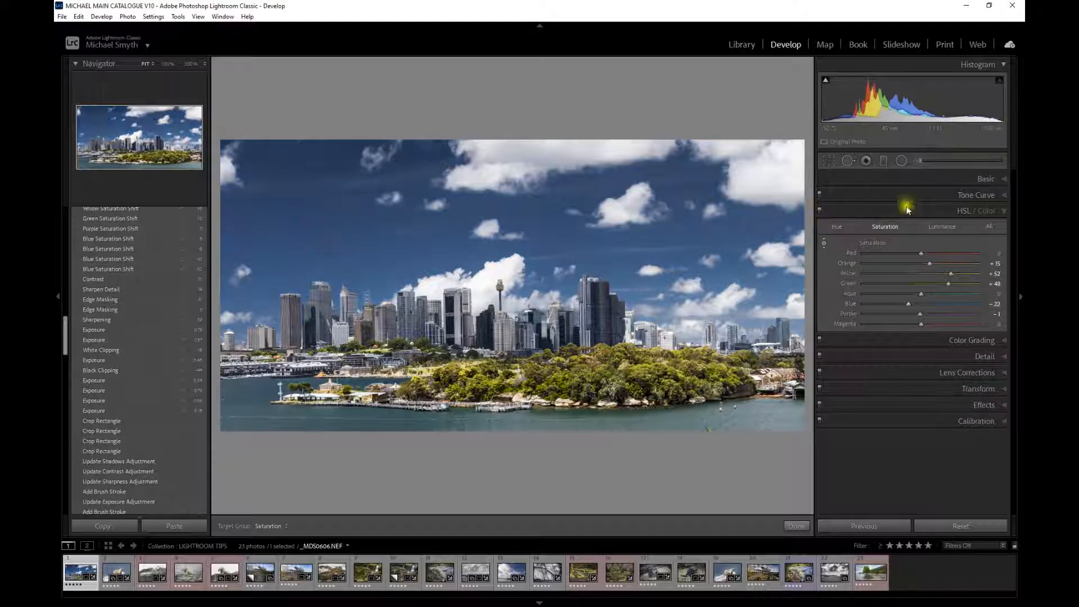
# - Toggle the HSL / Color adjustments off and on to compare the photo with and without them, then reopen the Basic panel
pyautogui.click(819, 212)
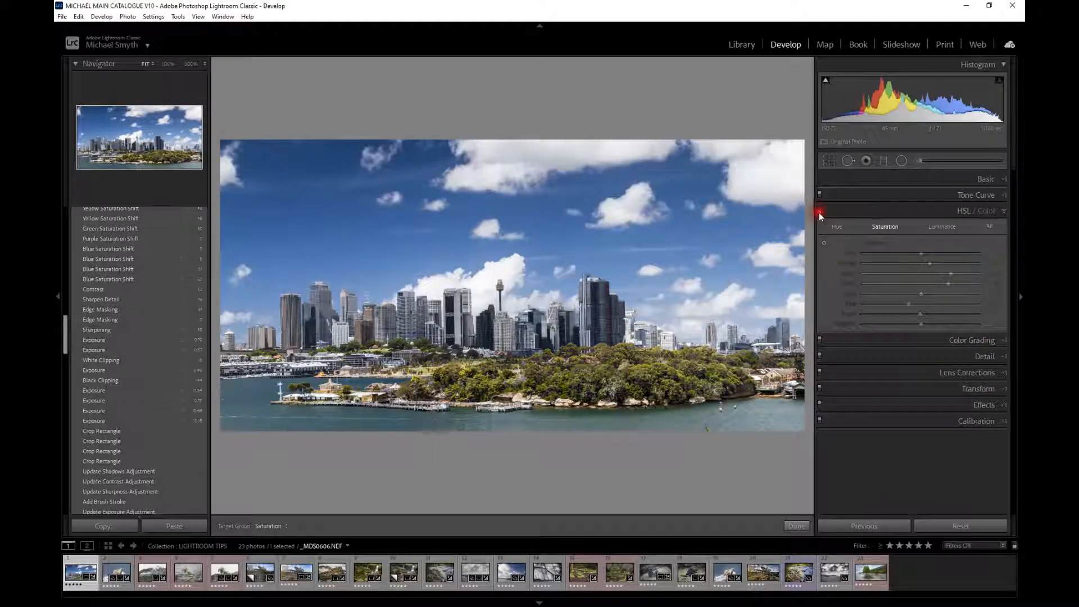
pyautogui.click(818, 212)
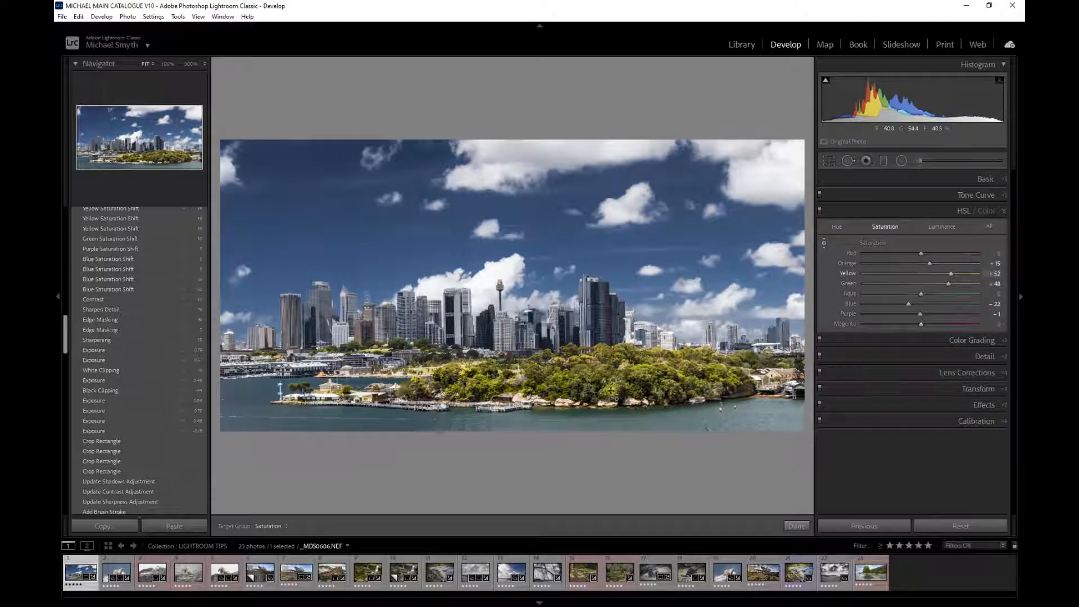
pyautogui.click(820, 213)
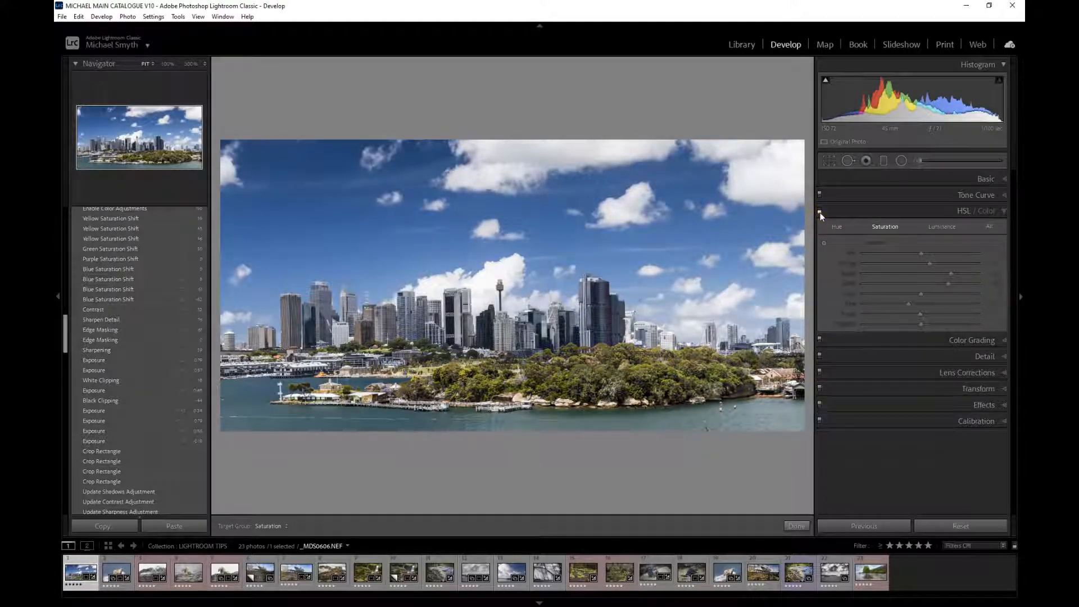
pyautogui.click(819, 208)
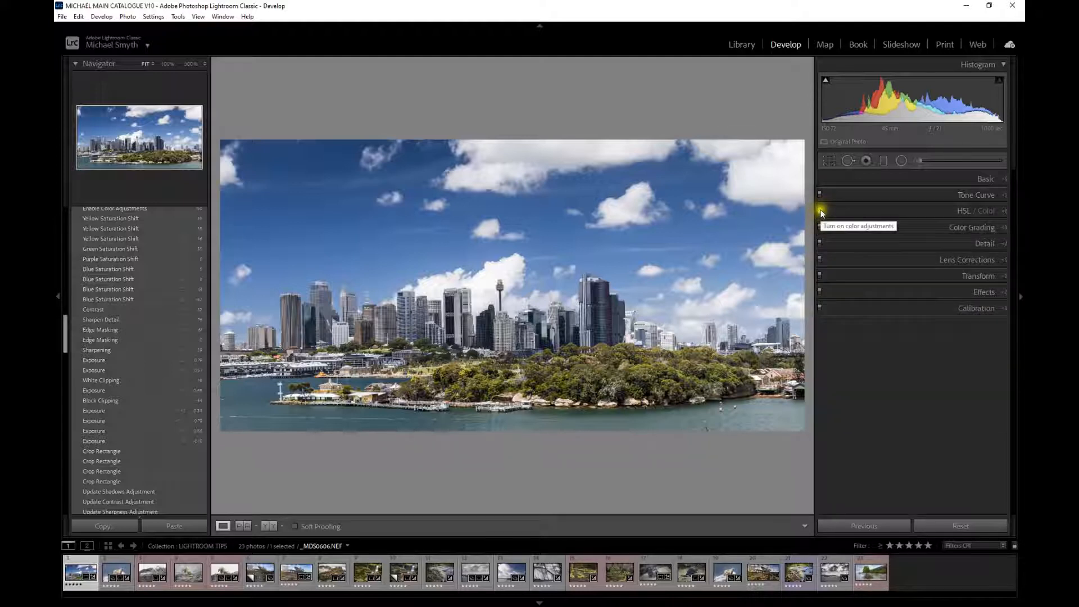
pyautogui.click(819, 211)
pyautogui.click(848, 211)
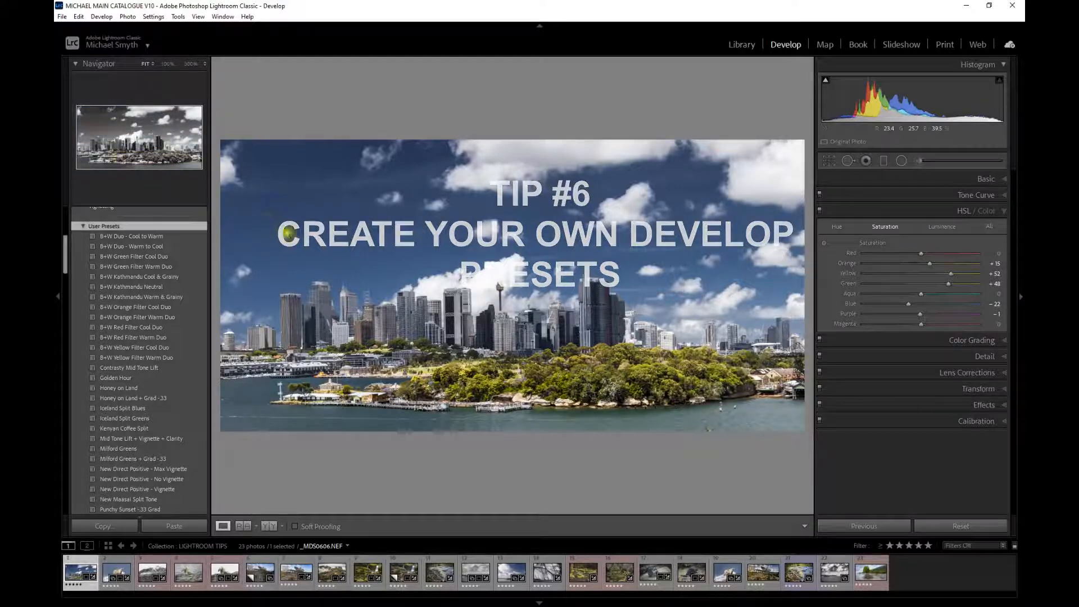
pyautogui.click(921, 184)
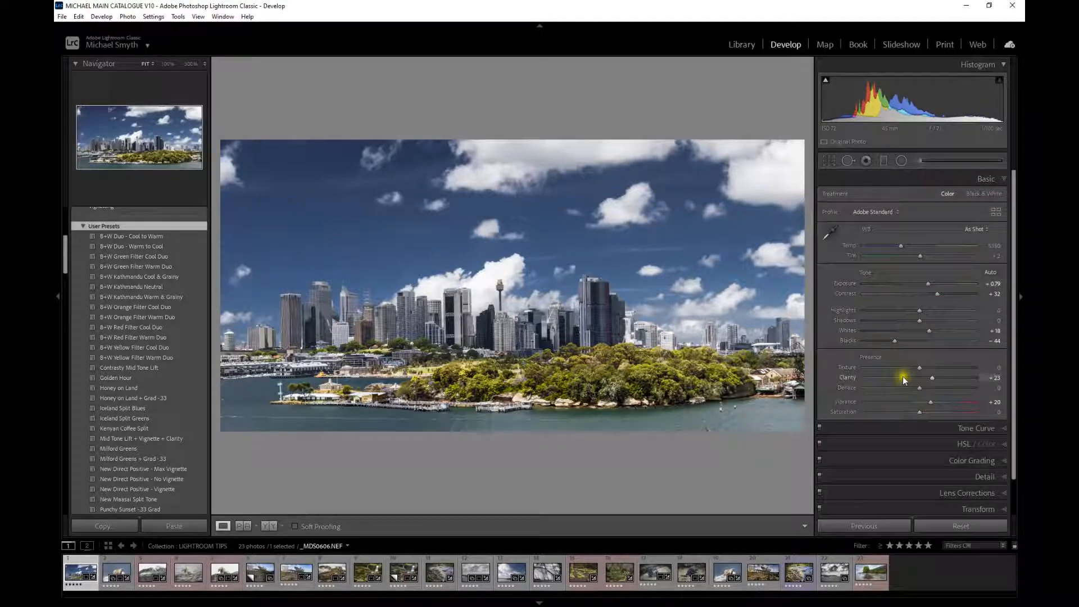
# - Set Clarity to +19 and Texture to +17 for the Sydney skyline photo
pyautogui.click(927, 380)
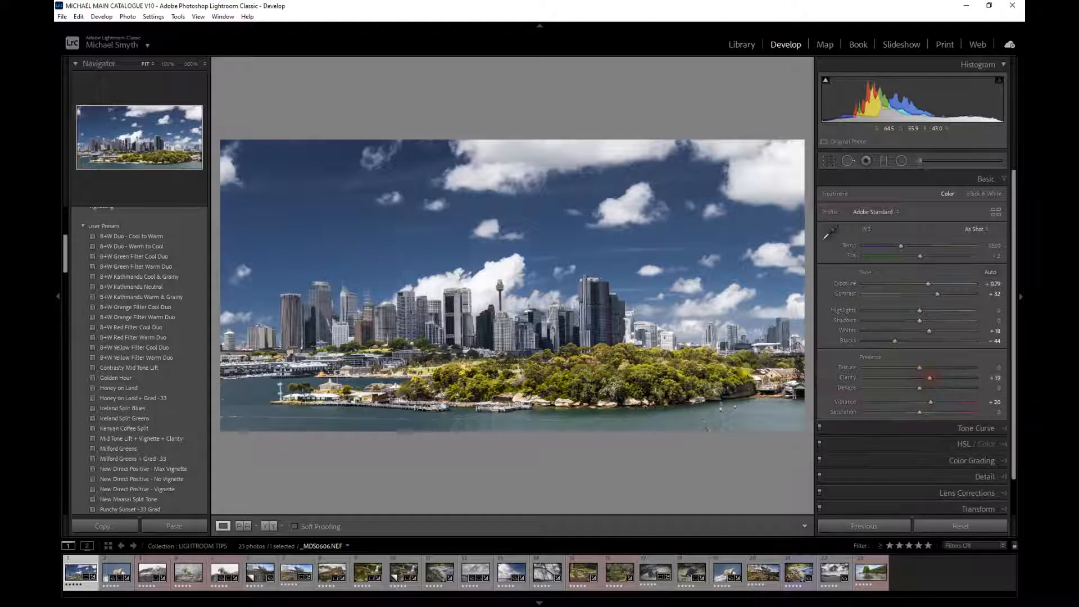
pyautogui.moveTo(918, 366); pyautogui.dragTo(927, 369)
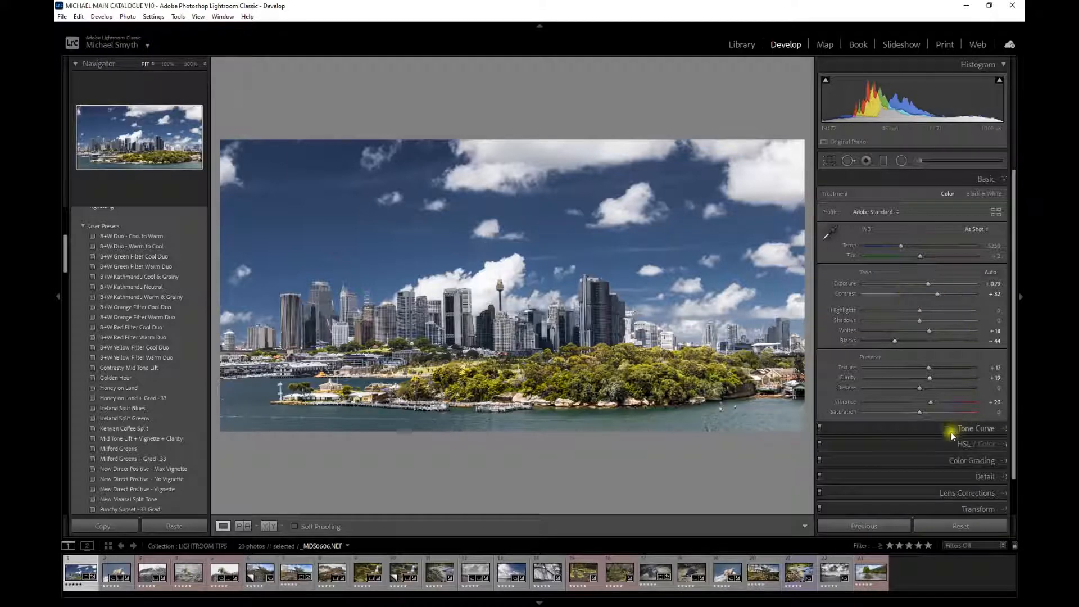
# - Create a new develop preset named TEXT CLARITY AND VIBRANCE that includes only Texture, Clarity and Vibrance
pyautogui.scroll(2, 140, 281)
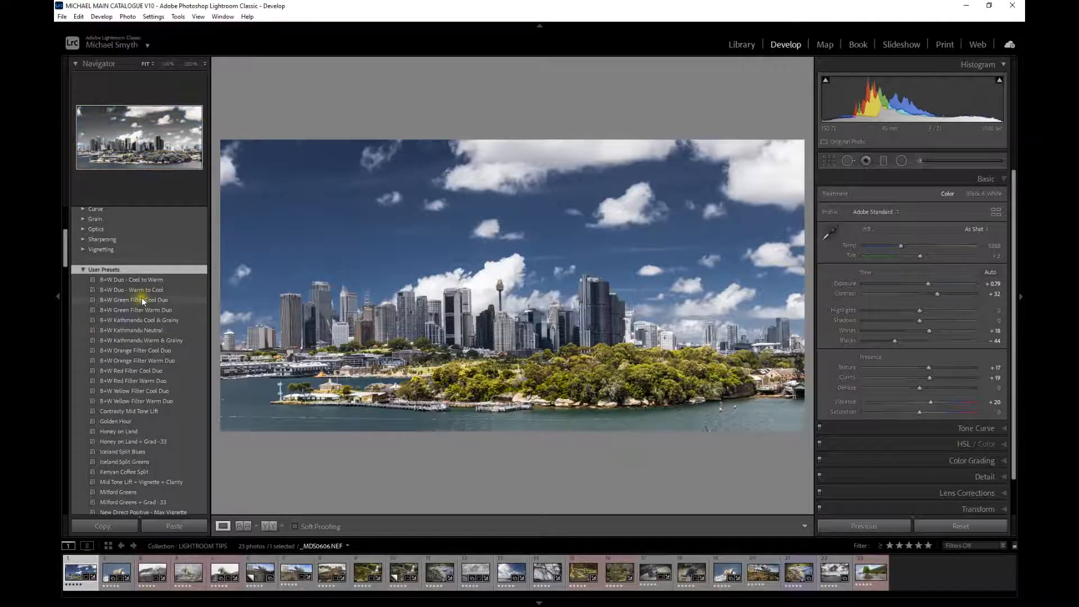
pyautogui.scroll(8, 140, 297)
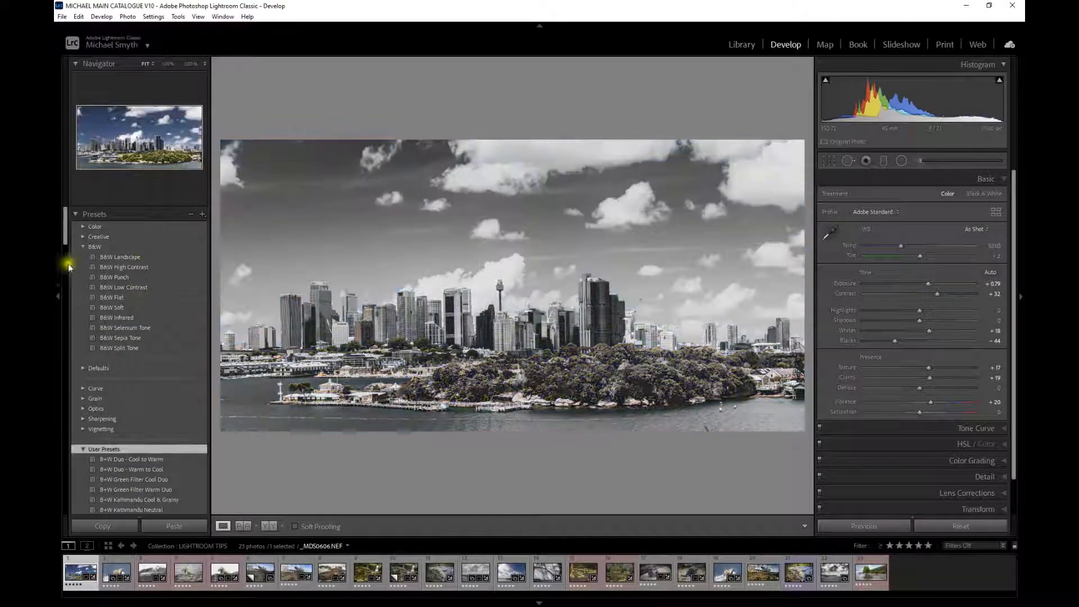
pyautogui.click(202, 215)
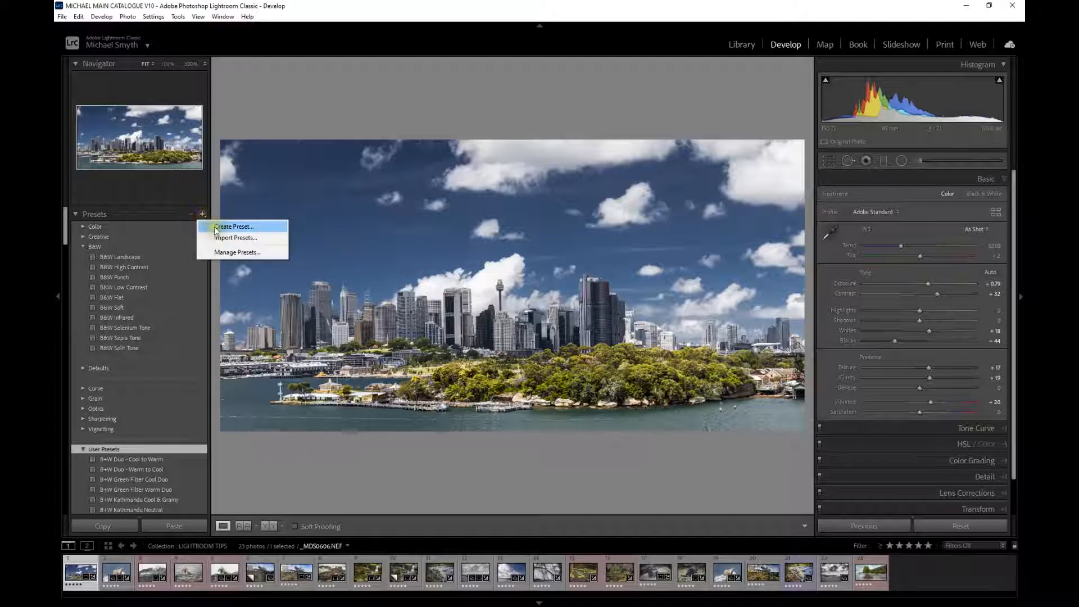
pyautogui.click(216, 227)
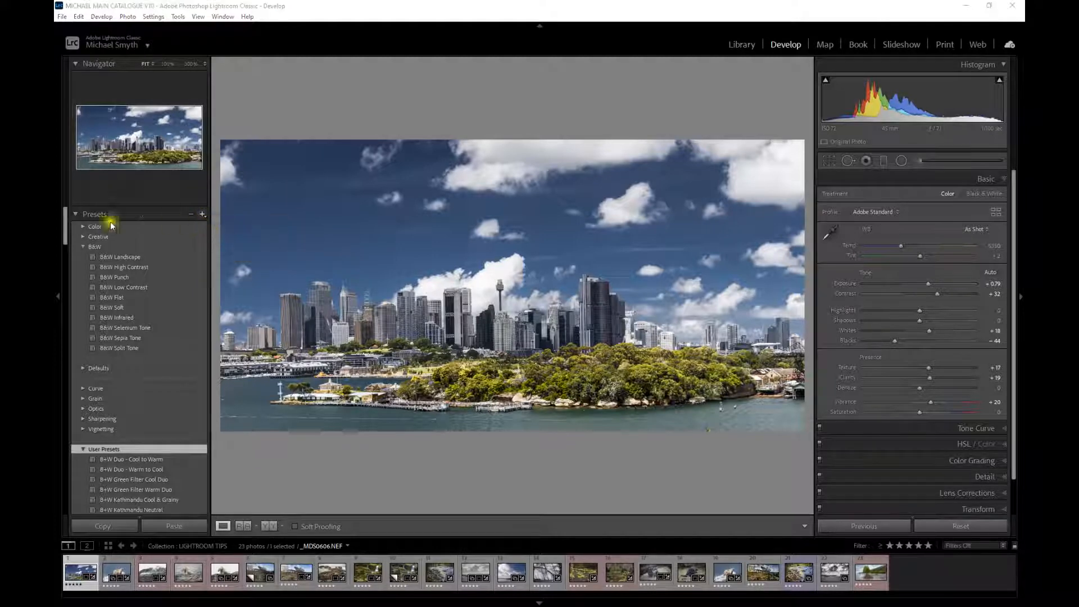
pyautogui.moveTo(396, 199); pyautogui.dragTo(421, 75)
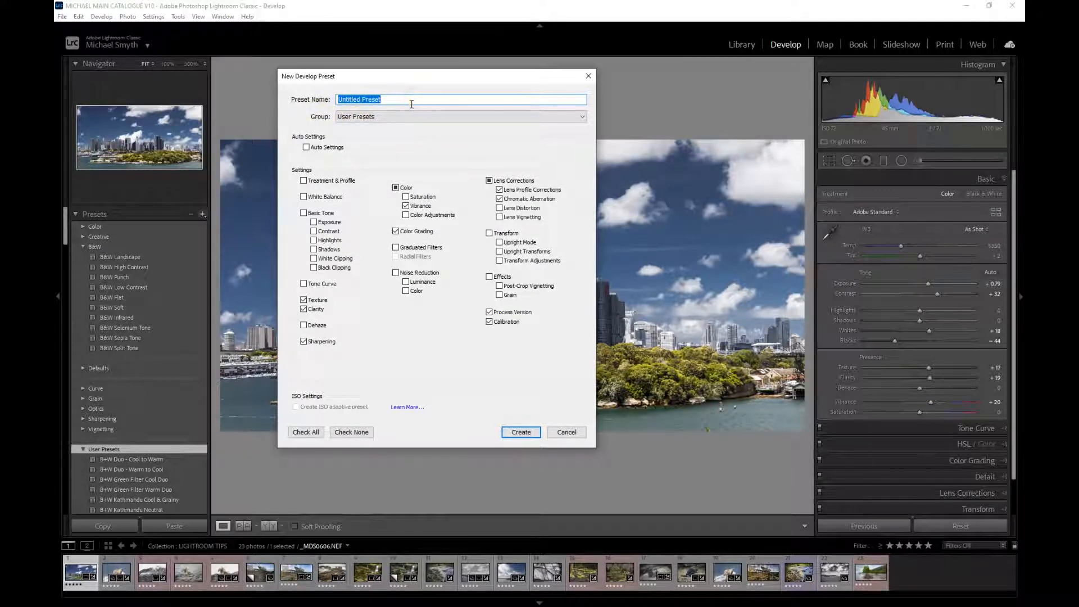
pyautogui.write('TEXT CLARITY AND VIBRANCE')
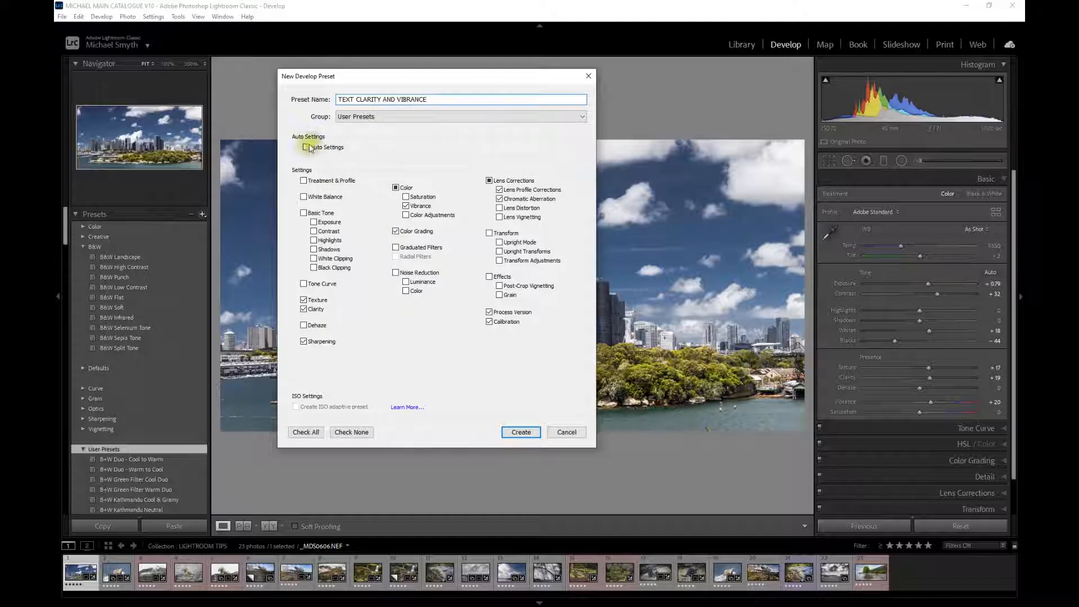
pyautogui.click(488, 180)
pyautogui.click(358, 432)
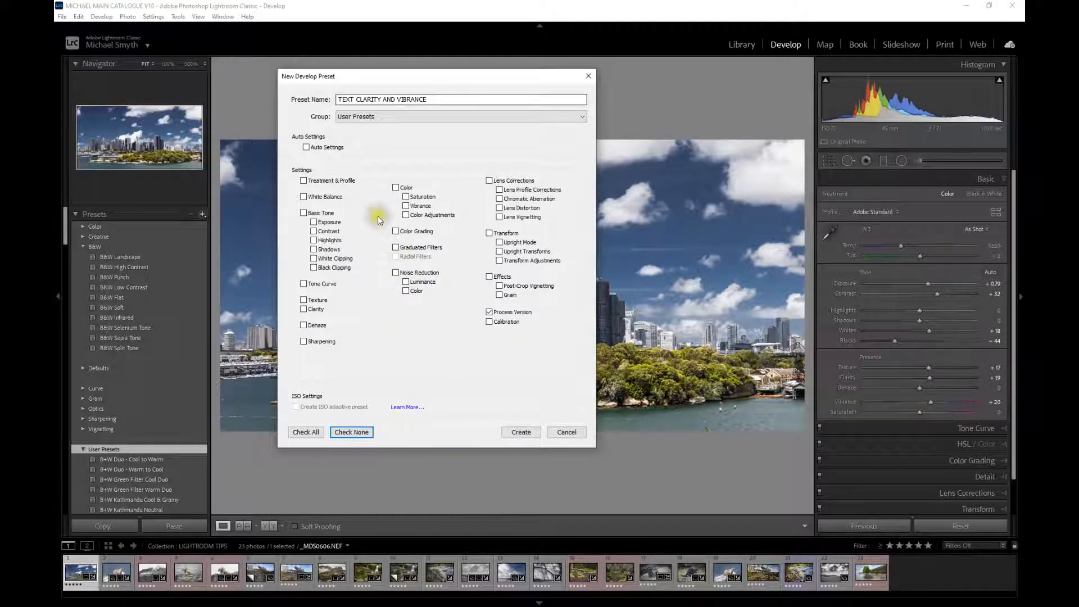
pyautogui.click(304, 301)
pyautogui.click(306, 309)
pyautogui.click(407, 207)
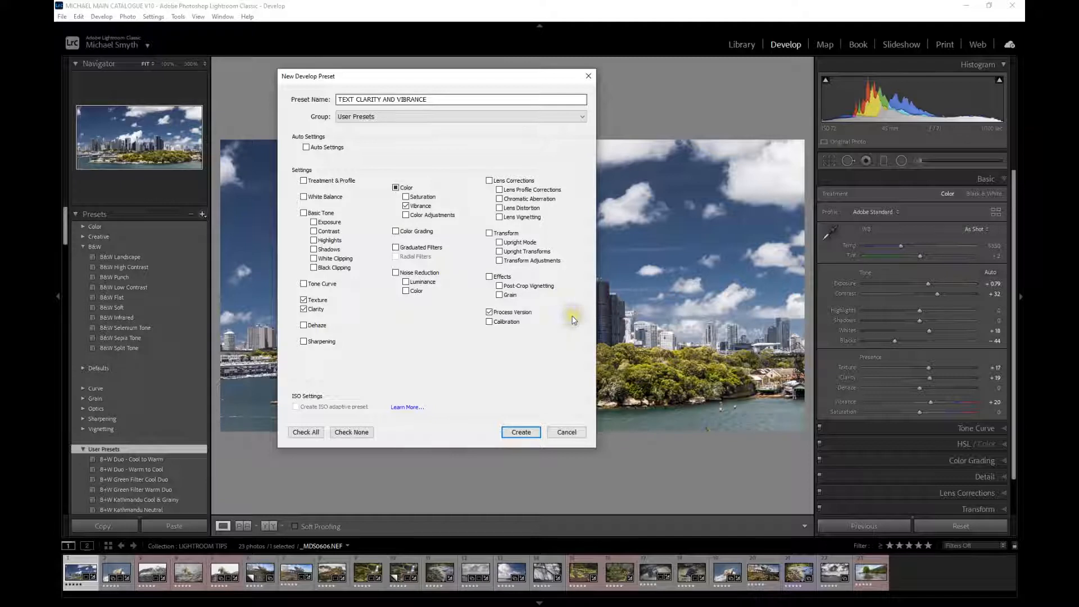
pyautogui.click(522, 434)
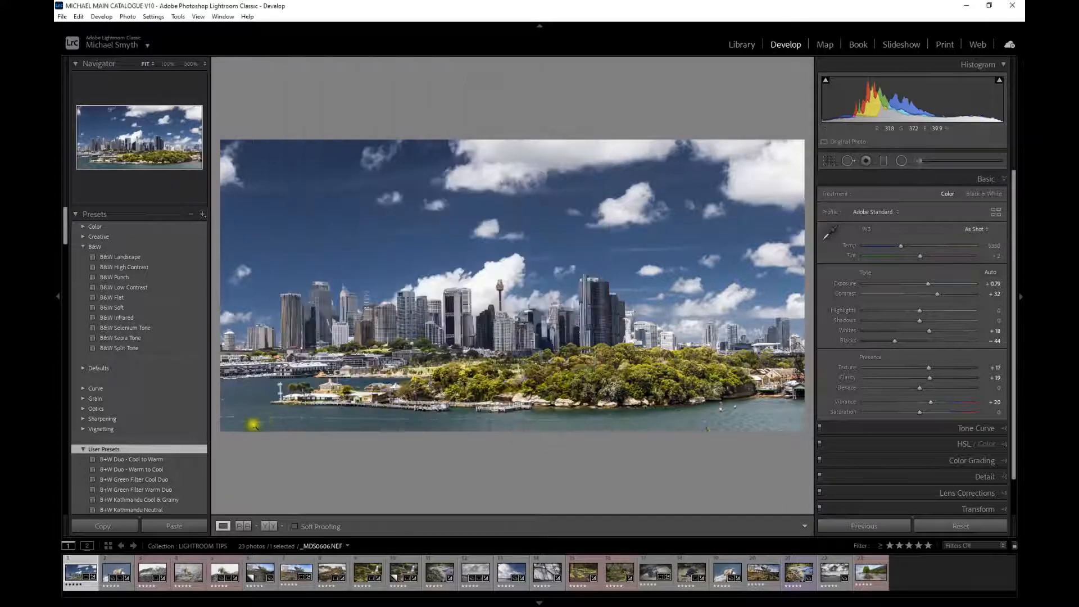
# - Apply the TEXT CLARITY AND VIBRANCE preset to the Sydney photo
pyautogui.scroll(-5, 124, 417)
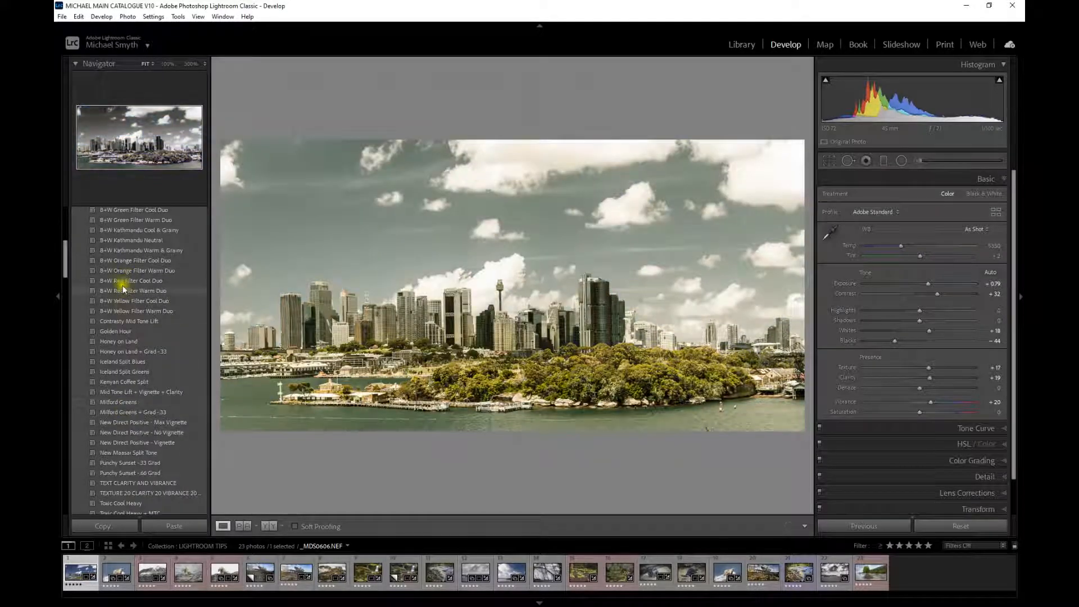
pyautogui.scroll(-8, 136, 311)
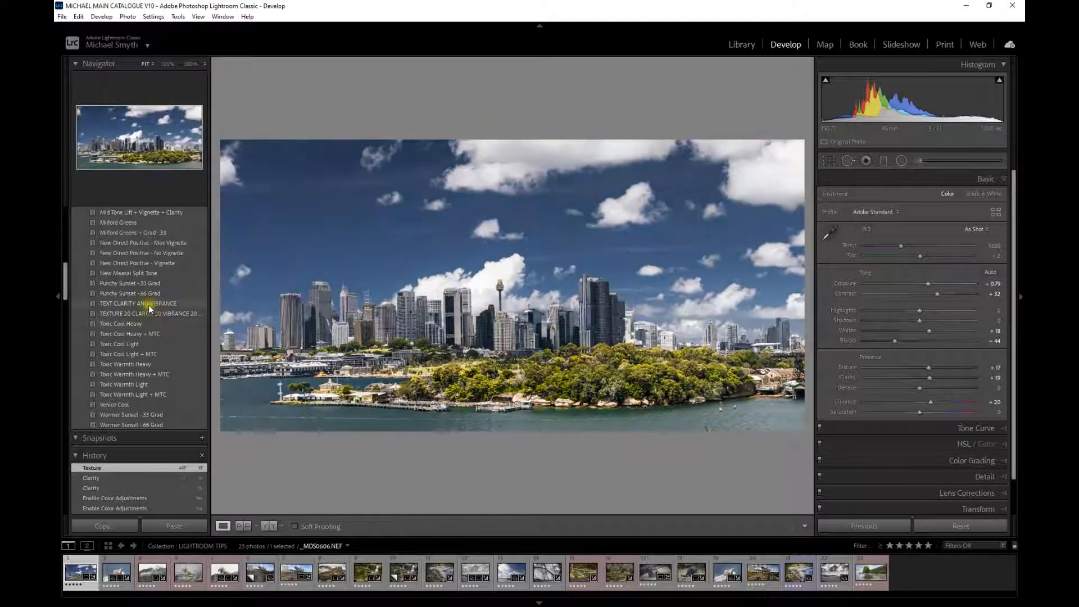
pyautogui.click(119, 304)
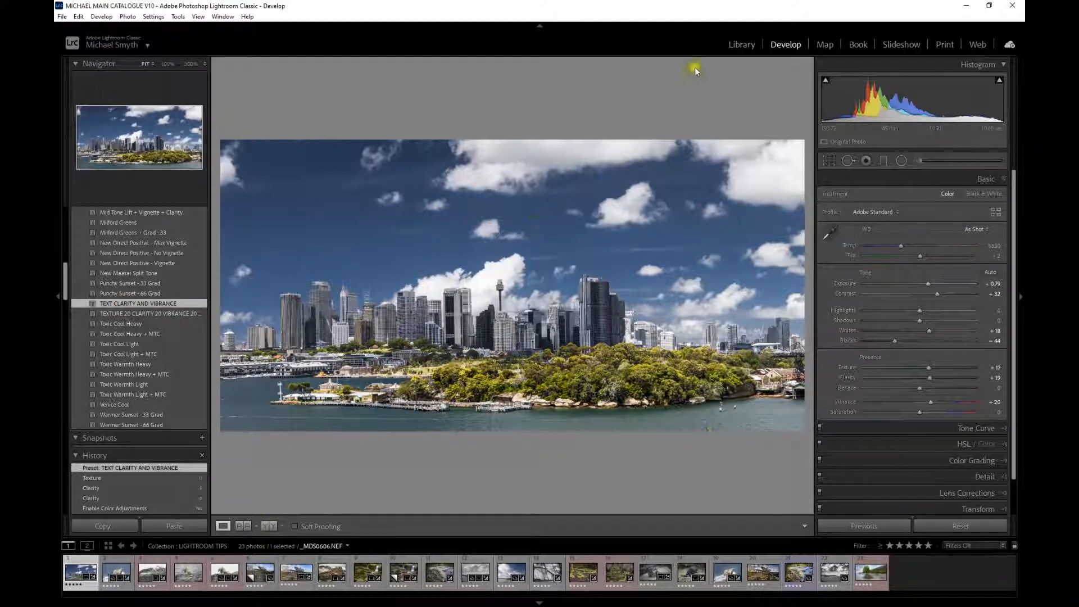
# - Switch to the Library grid and create a virtual copy of the seascape photo with the lighthouse
pyautogui.click(739, 44)
pyautogui.click(266, 529)
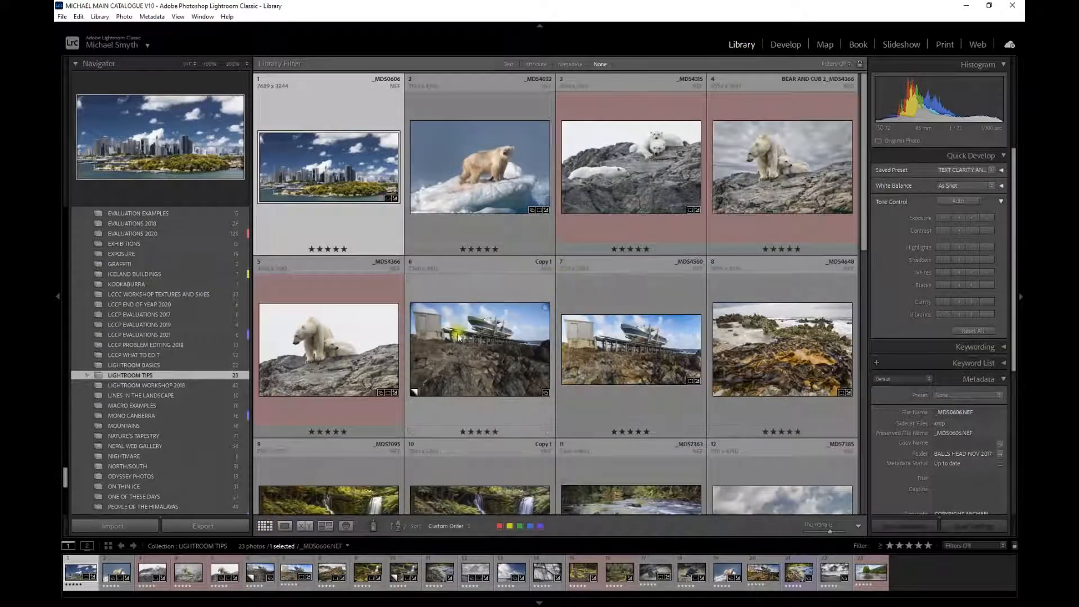
pyautogui.scroll(-5, 373, 376)
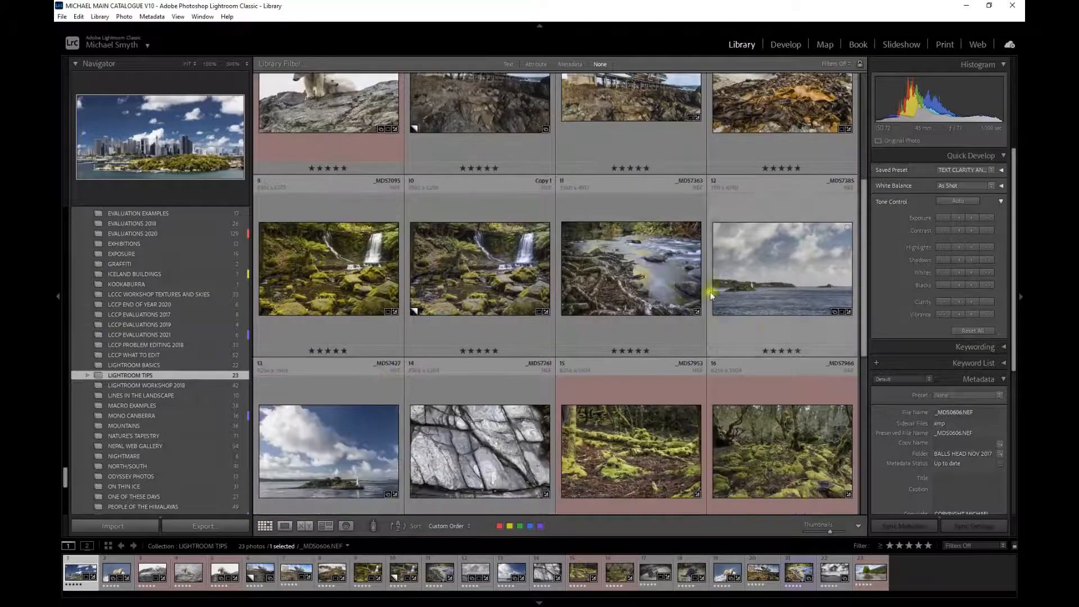
pyautogui.click(756, 277)
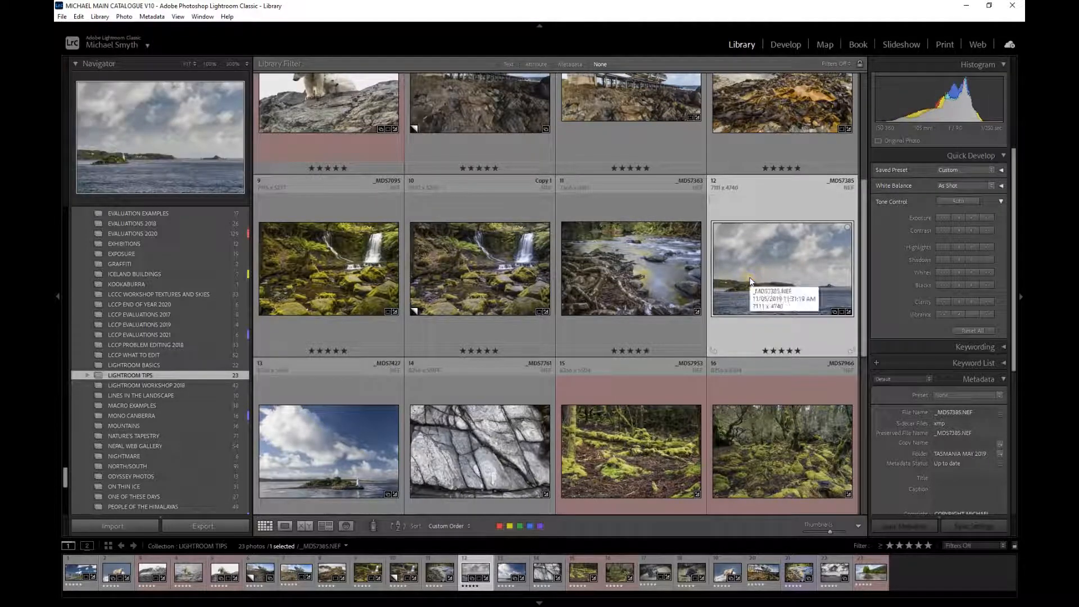
pyautogui.rightClick(750, 281)
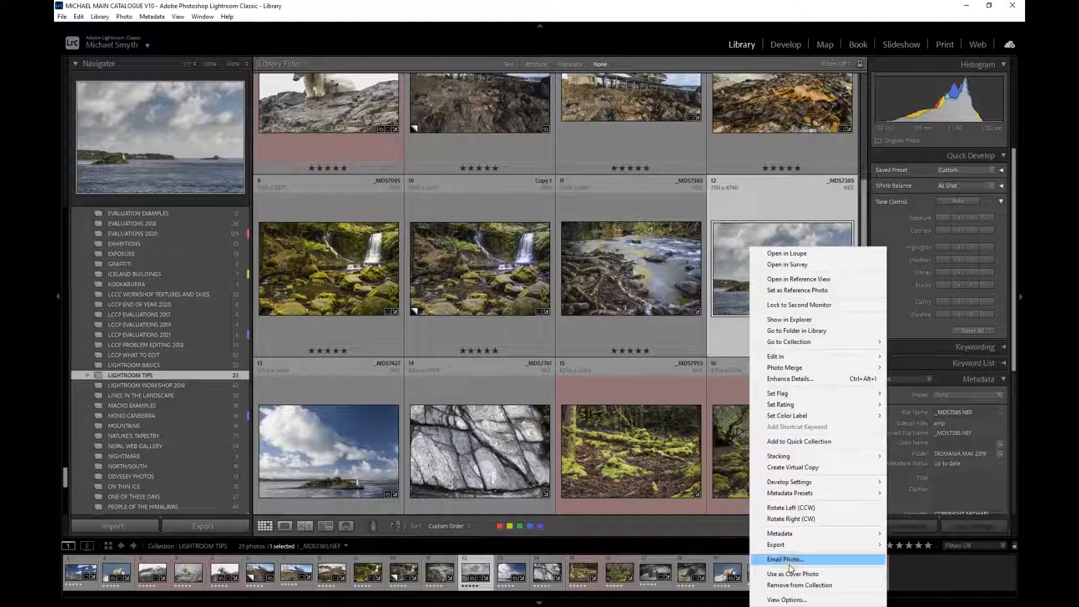
pyautogui.click(793, 467)
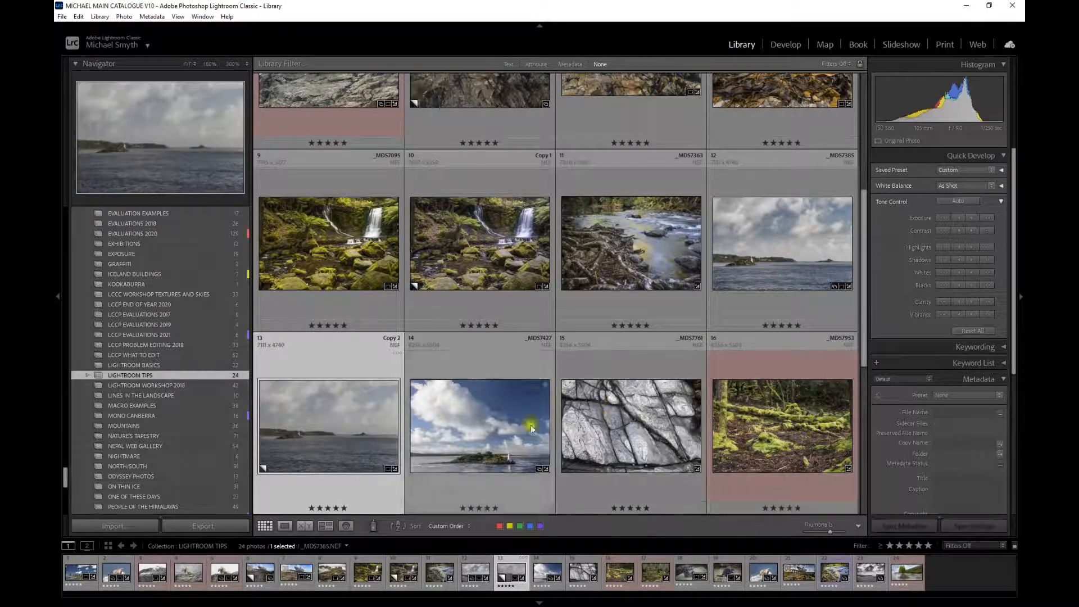
# - Open the seascape virtual copy in the Develop module
pyautogui.click(315, 431)
pyautogui.doubleClick(314, 430)
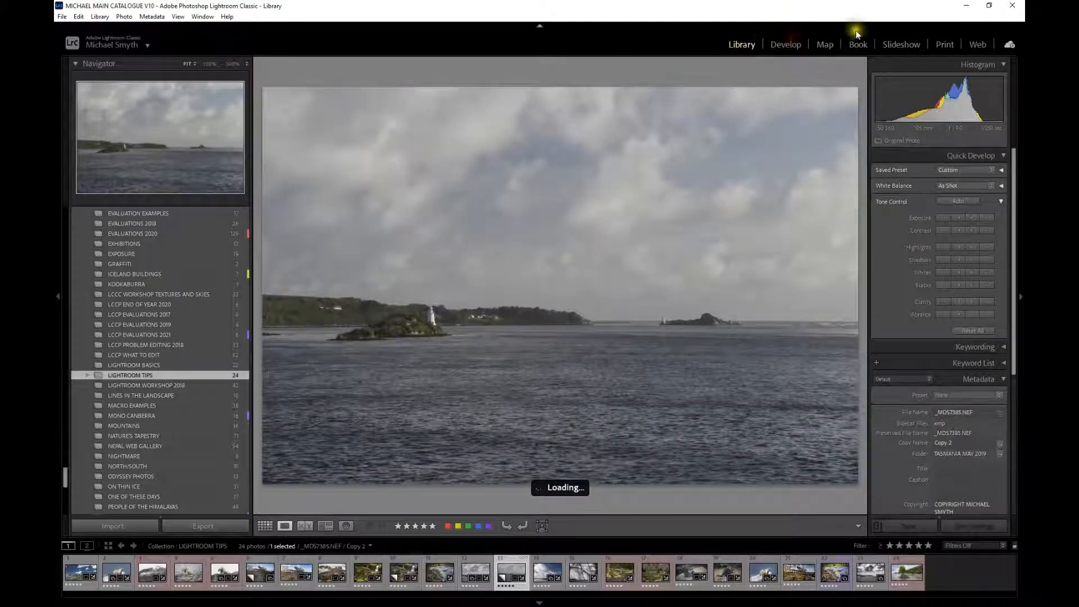
pyautogui.click(790, 49)
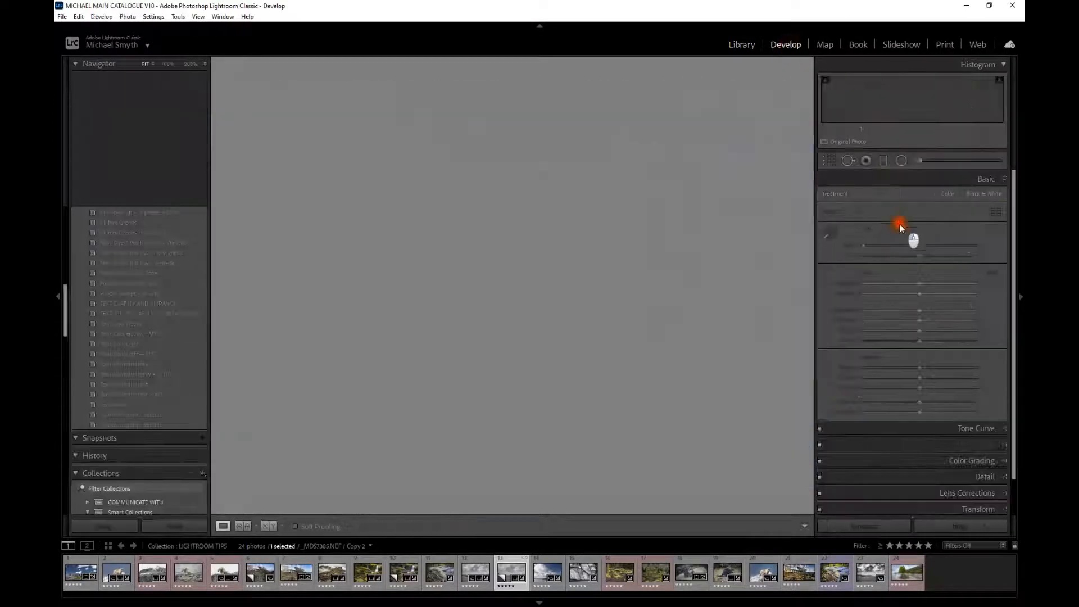
# - Reset the virtual copy's settings and apply the TEXT CLARITY AND VIBRANCE preset to it
pyautogui.click(942, 509)
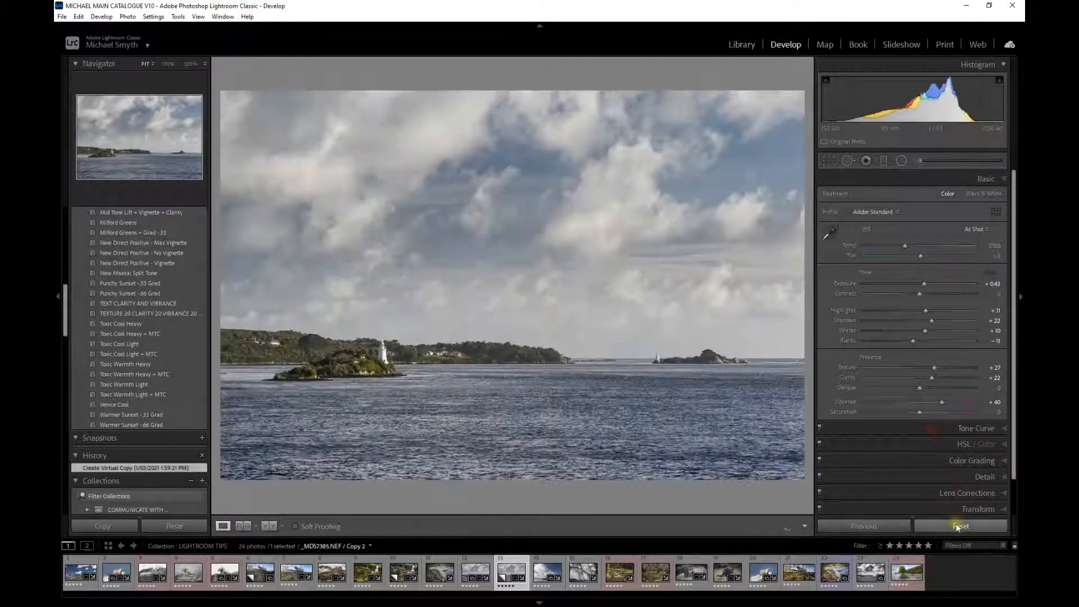
pyautogui.click(955, 524)
pyautogui.click(600, 309)
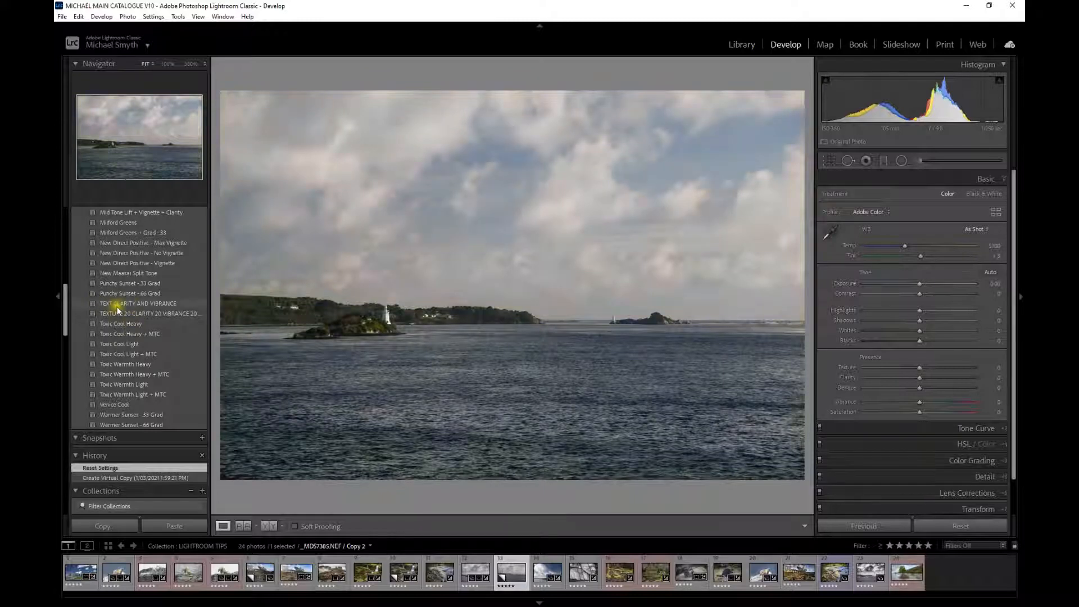
pyautogui.click(136, 304)
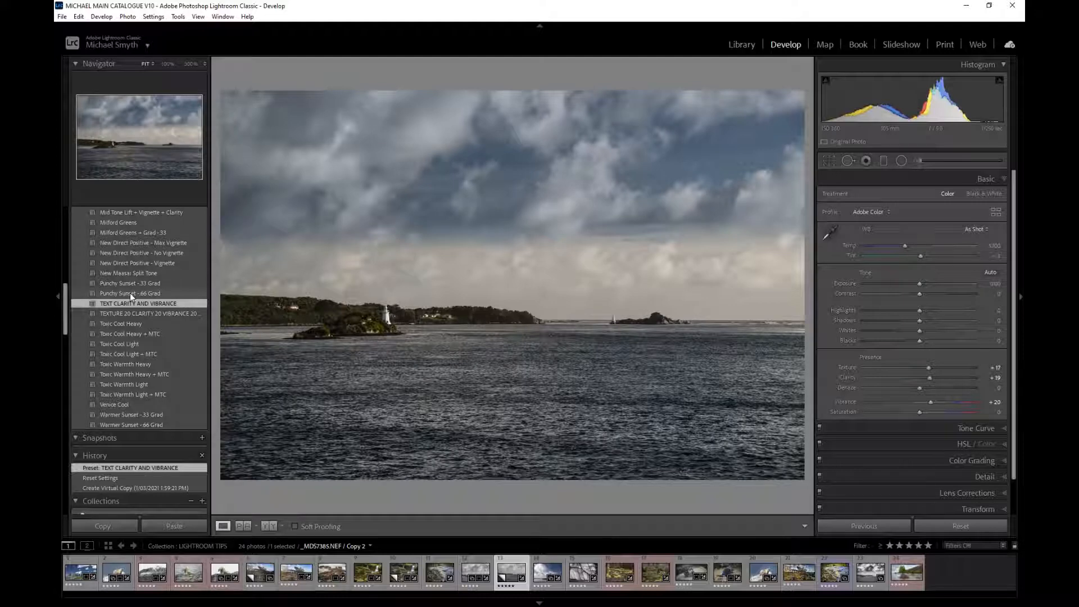
# - Open the Import dialog and choose TEXT CLARITY AND VIBRANCE as the develop settings applied during import
pyautogui.click(742, 43)
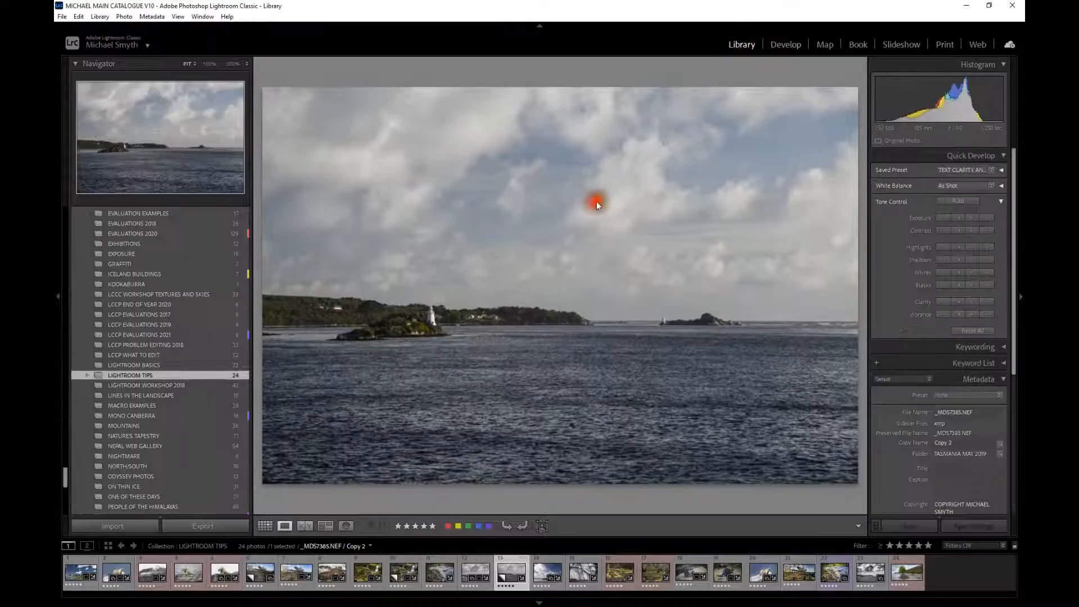
pyautogui.click(116, 525)
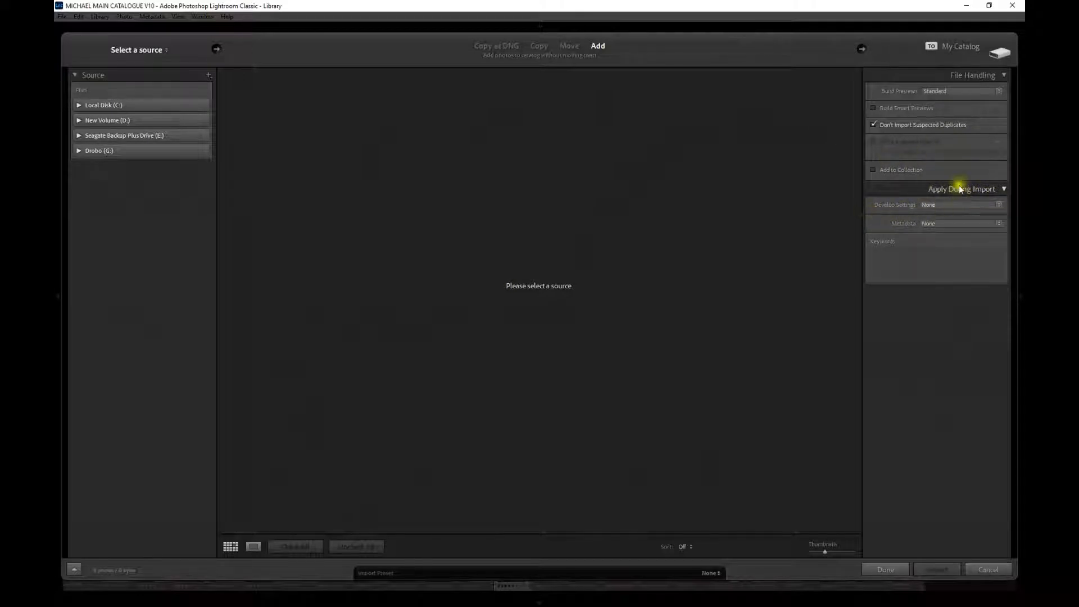
pyautogui.click(999, 205)
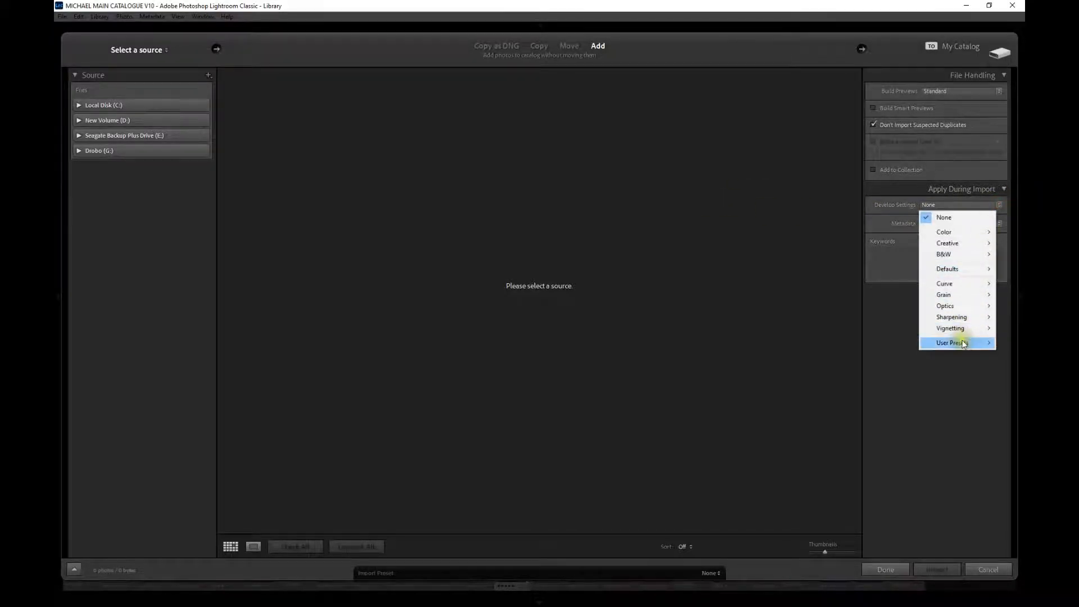
pyautogui.moveTo(961, 347)
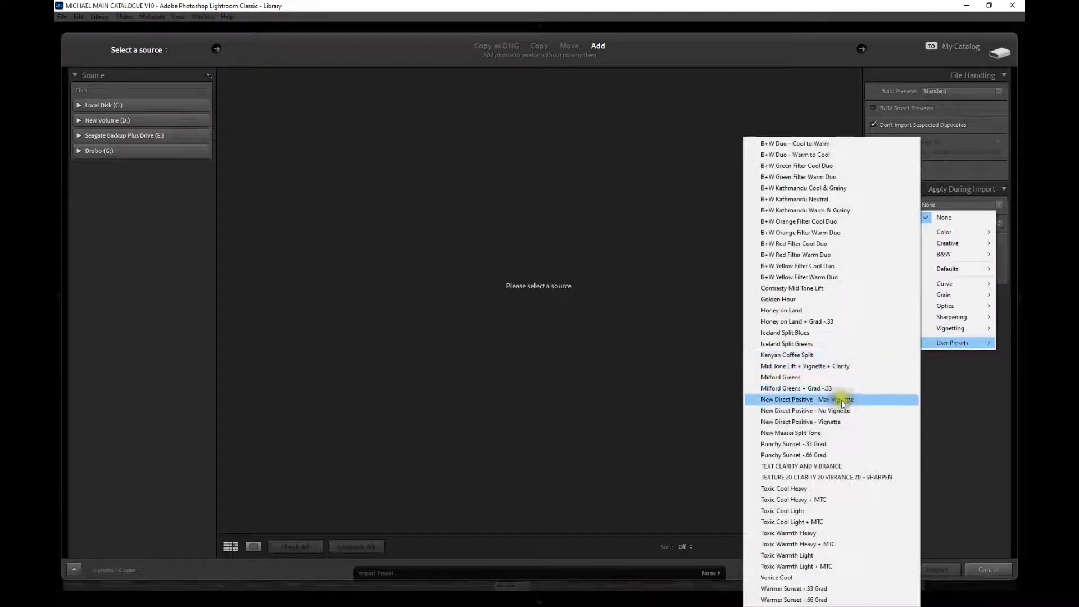
pyautogui.click(795, 467)
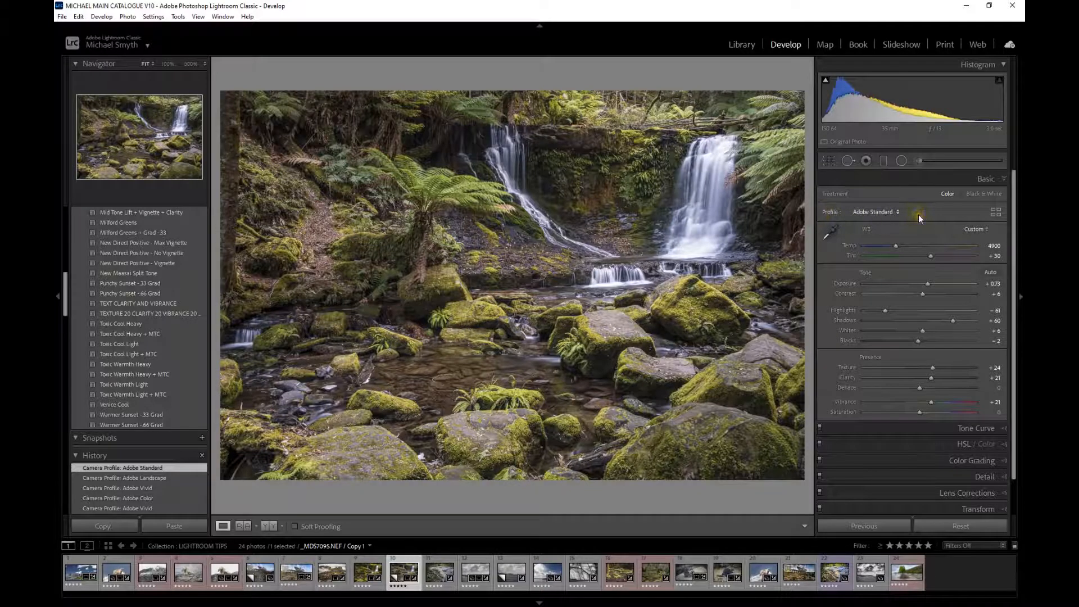
# - Try the Adobe Vivid, Adobe Landscape and Adobe Standard profiles on the waterfall photo
pyautogui.click(878, 213)
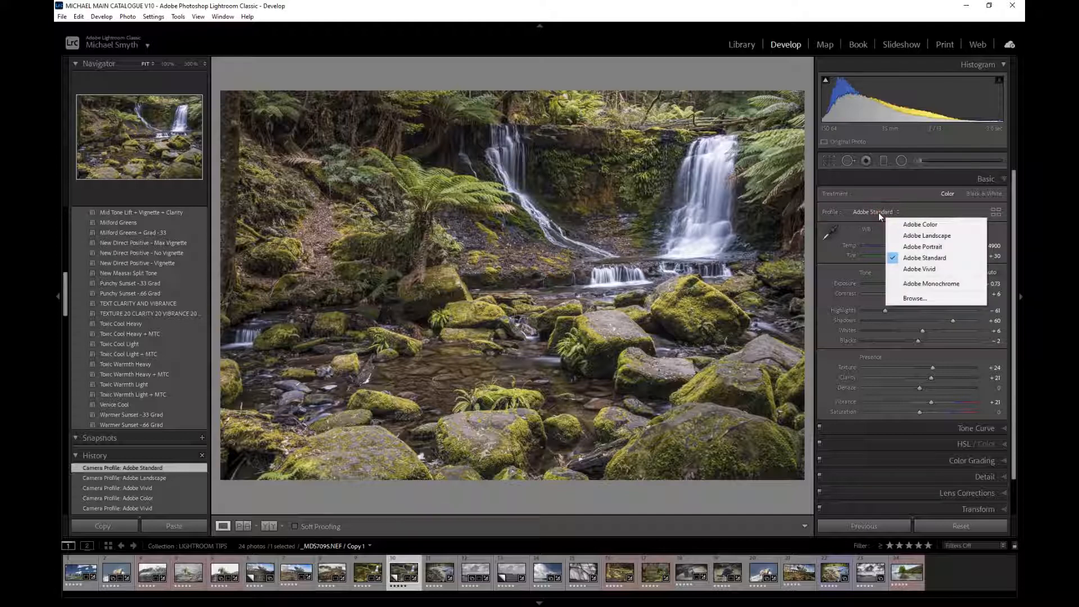
pyautogui.click(928, 270)
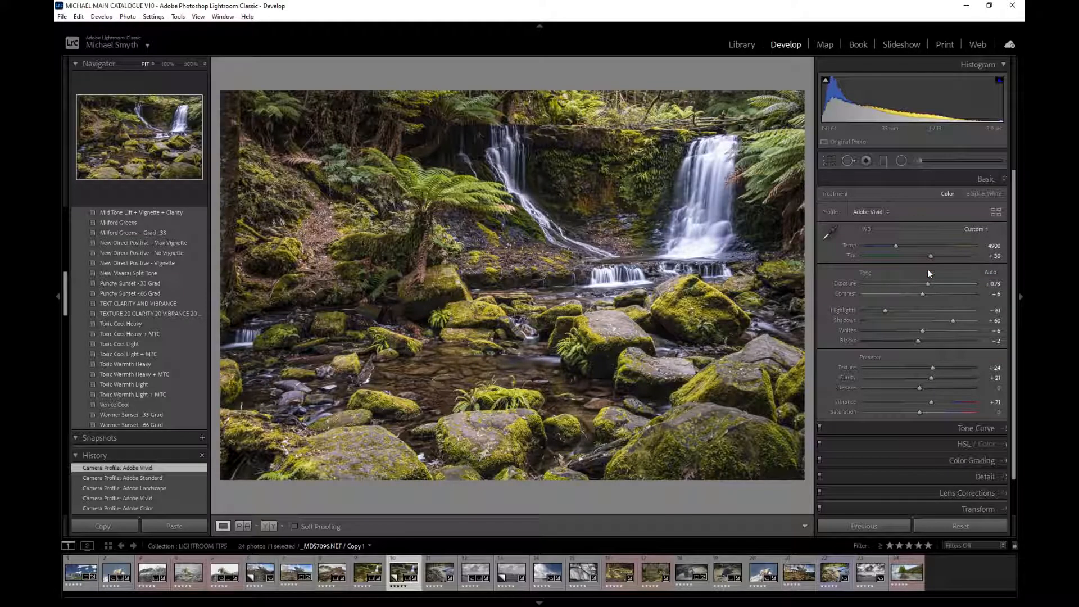
pyautogui.click(885, 215)
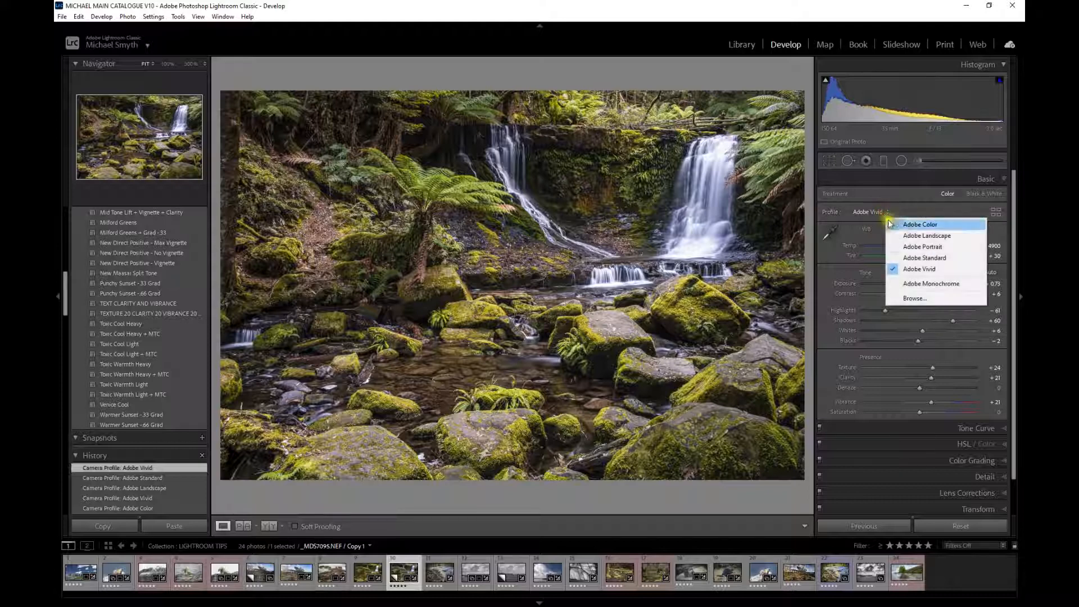
pyautogui.click(902, 236)
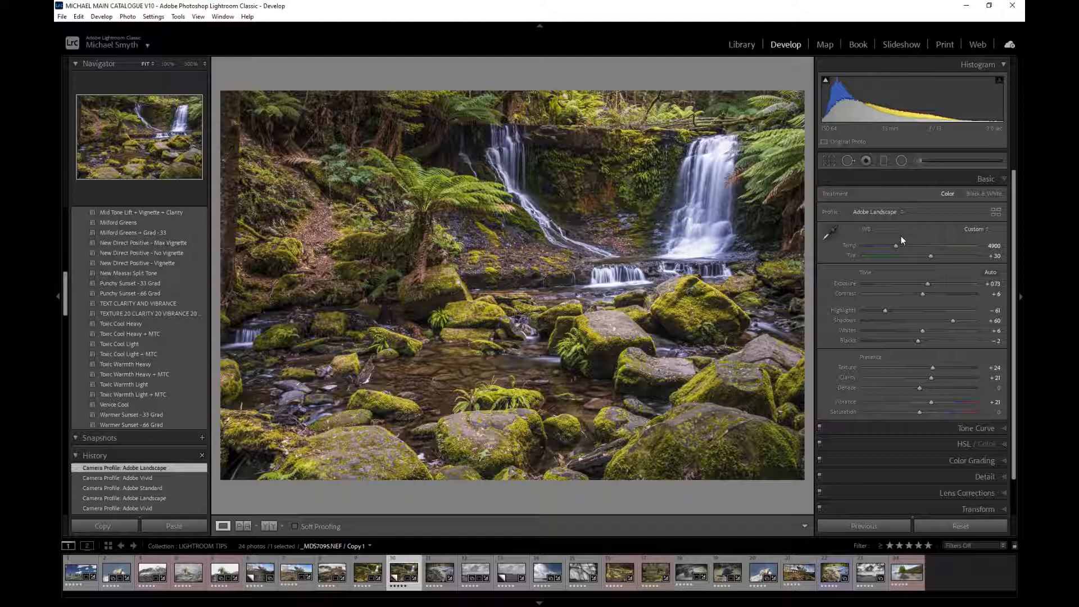
pyautogui.click(878, 212)
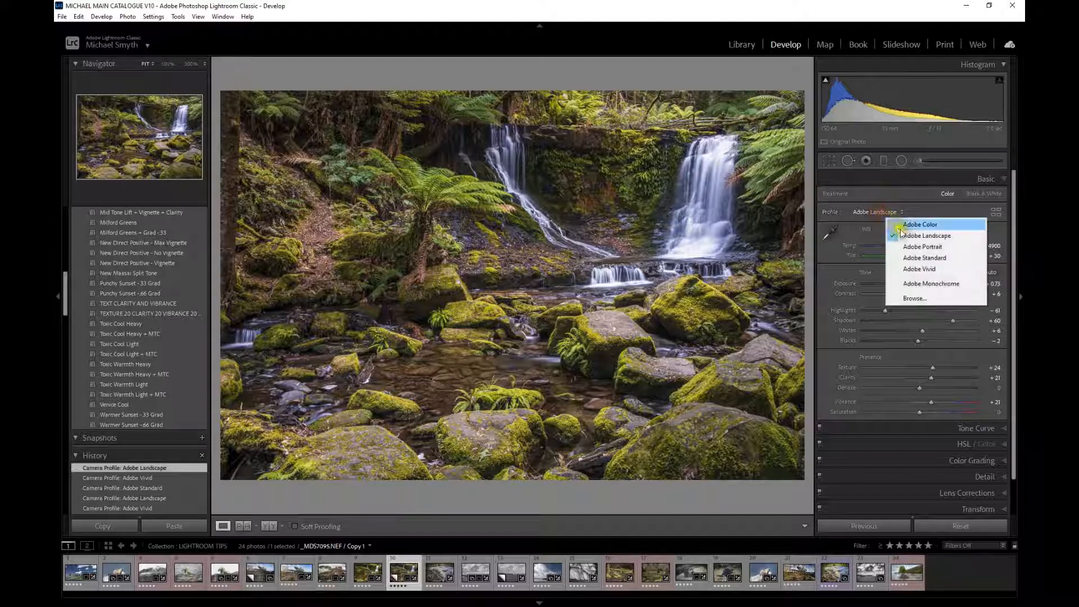
pyautogui.click(900, 258)
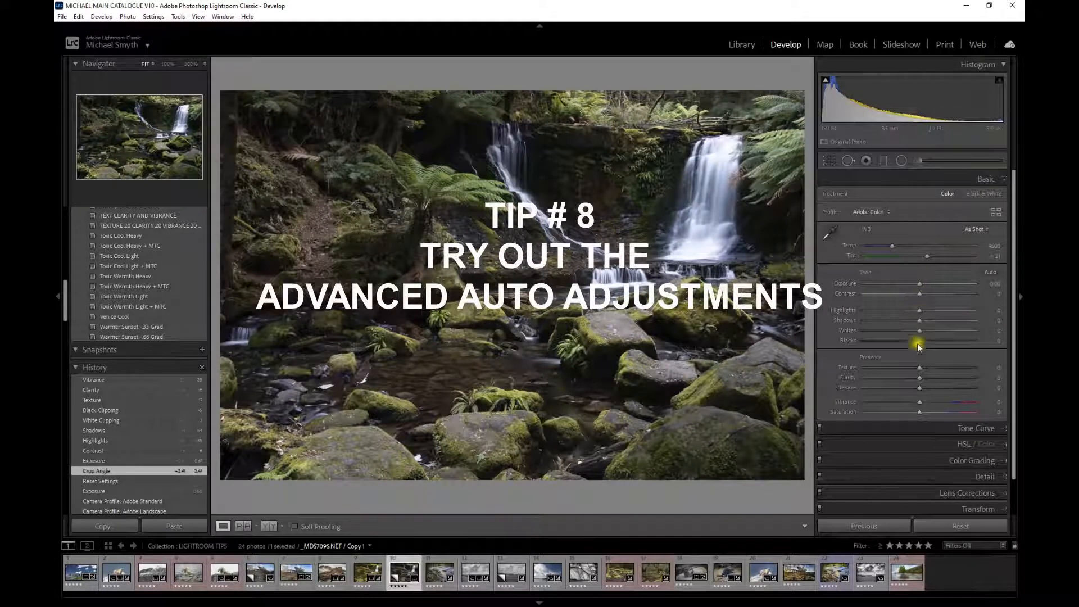
# - Auto-adjust the Exposure slider alone for the waterfall photo to +0.61
pyautogui.keyDown('shift'); pyautogui.doubleClick(846, 284); pyautogui.keyUp('shift')
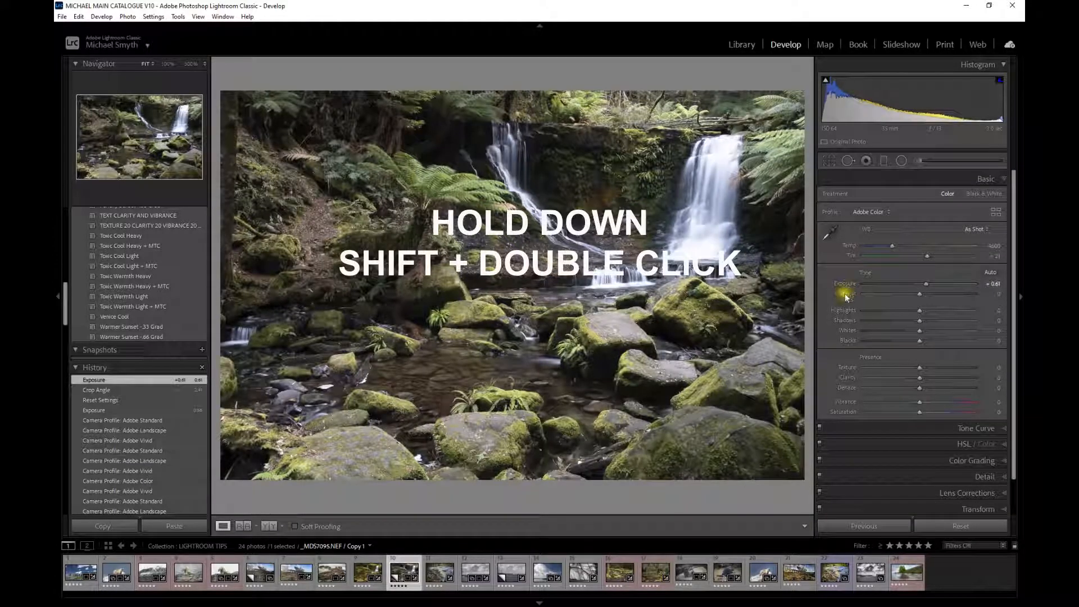
# - Auto-set Contrast, Highlights, Shadows, Whites and Blacks individually to +6, -63, +64, +3 and -5
pyautogui.keyDown('shift'); pyautogui.doubleClick(844, 293); pyautogui.keyUp('shift')
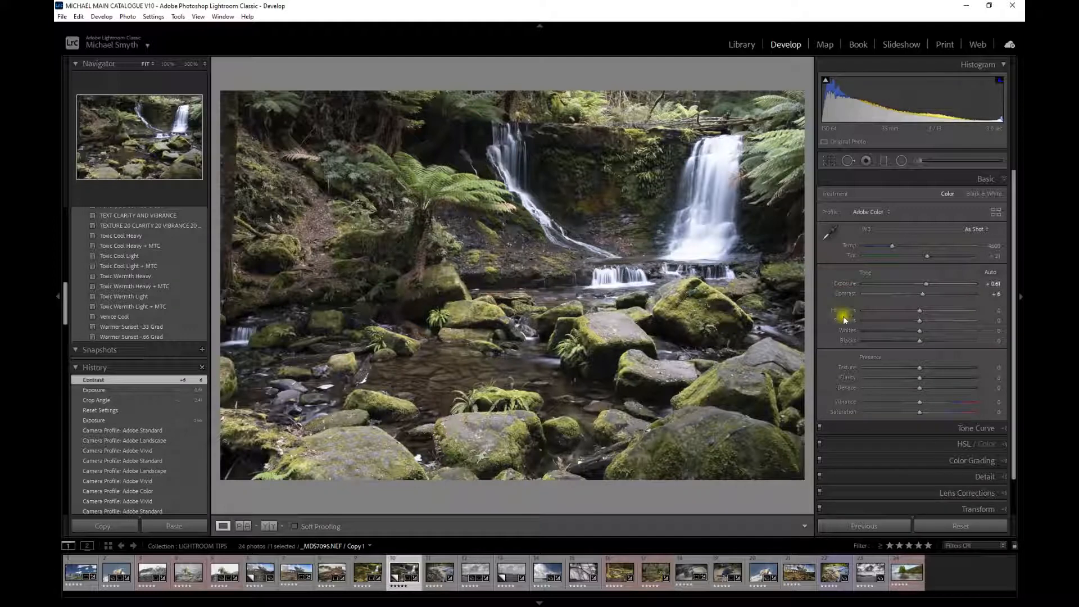
pyautogui.keyDown('shift'); pyautogui.doubleClick(844, 309); pyautogui.keyUp('shift')
pyautogui.keyDown('shift'); pyautogui.doubleClick(844, 319); pyautogui.keyUp('shift')
pyautogui.keyDown('shift'); pyautogui.doubleClick(848, 332); pyautogui.keyUp('shift')
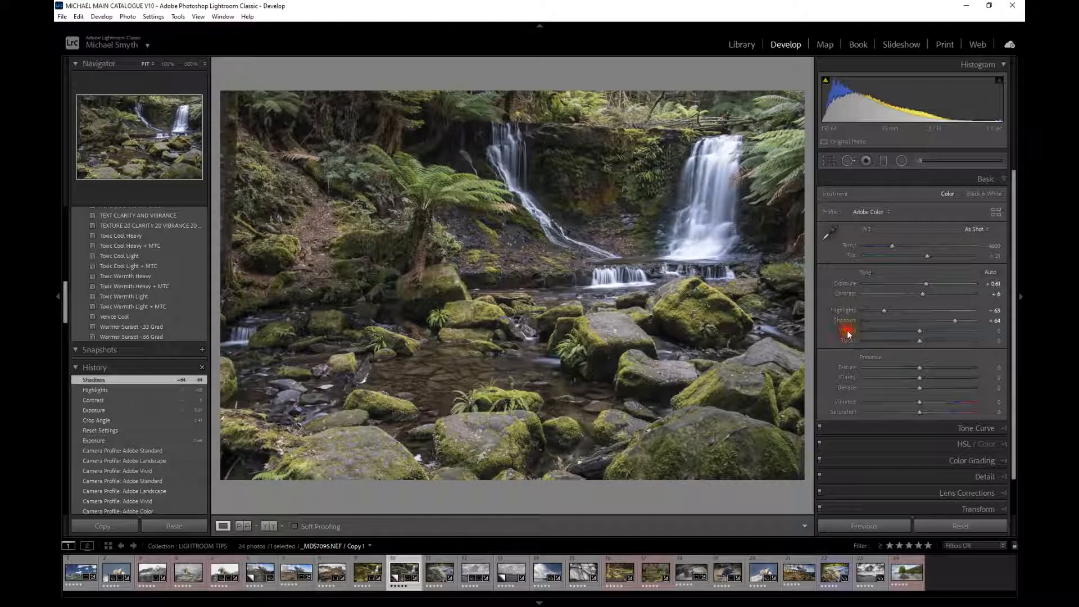
pyautogui.keyDown('shift'); pyautogui.doubleClick(847, 342); pyautogui.keyUp('shift')
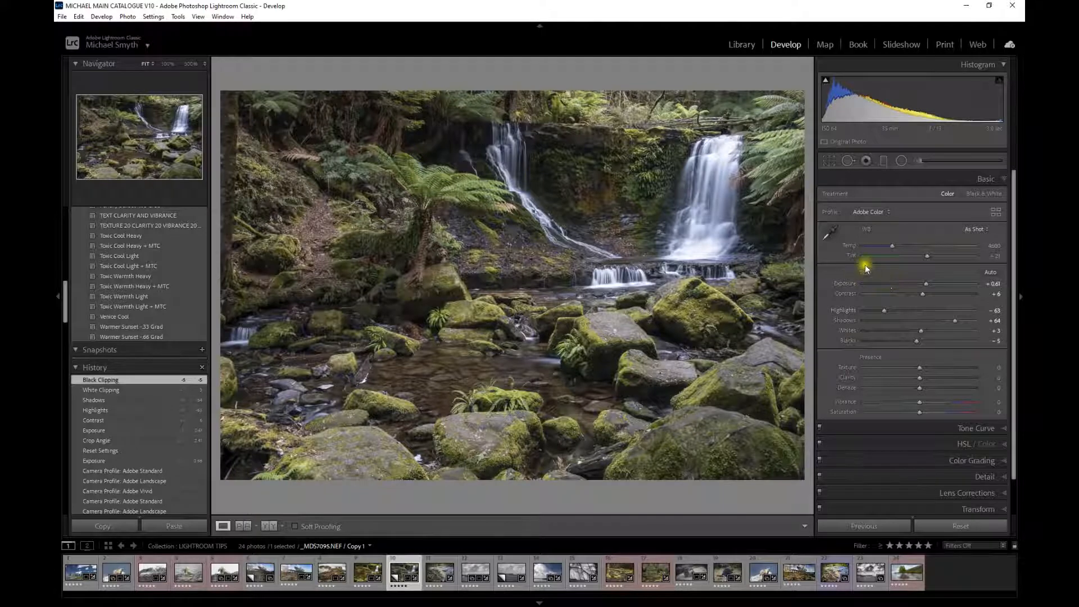
# - Set Texture to +12, Clarity to +15 and Vibrance to +17 for the waterfall photo
pyautogui.click(845, 368)
pyautogui.moveTo(919, 371); pyautogui.dragTo(928, 401)
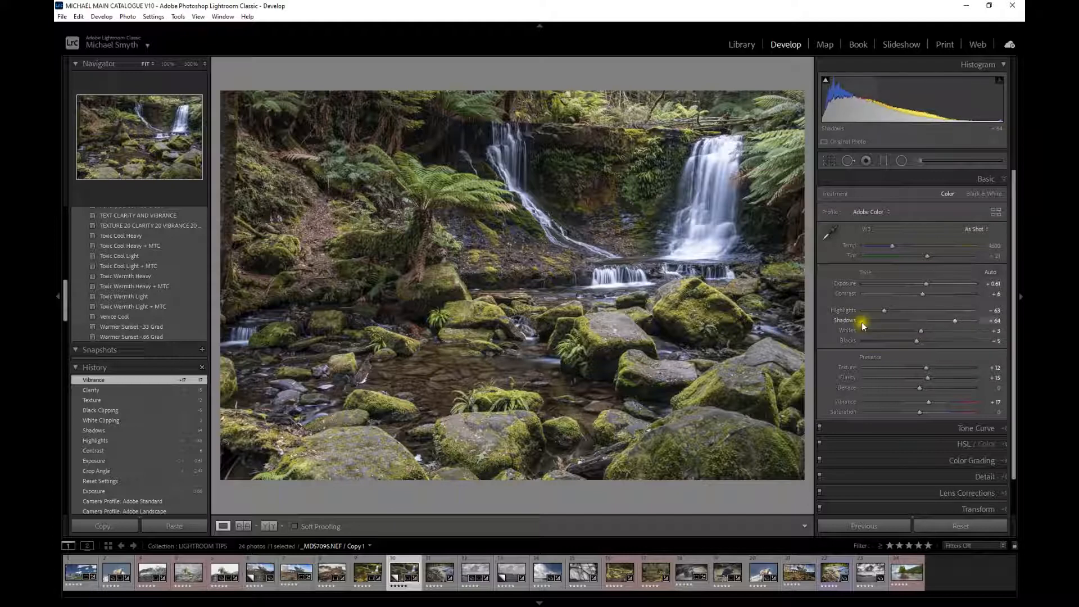
# - Reset Whites to 0 and inspect the Blacks clipping preview on the waterfall photo
pyautogui.keyDown('alt'); pyautogui.click(919, 332); pyautogui.keyUp('alt')
pyautogui.moveTo(920, 331); pyautogui.dragTo(919, 331)
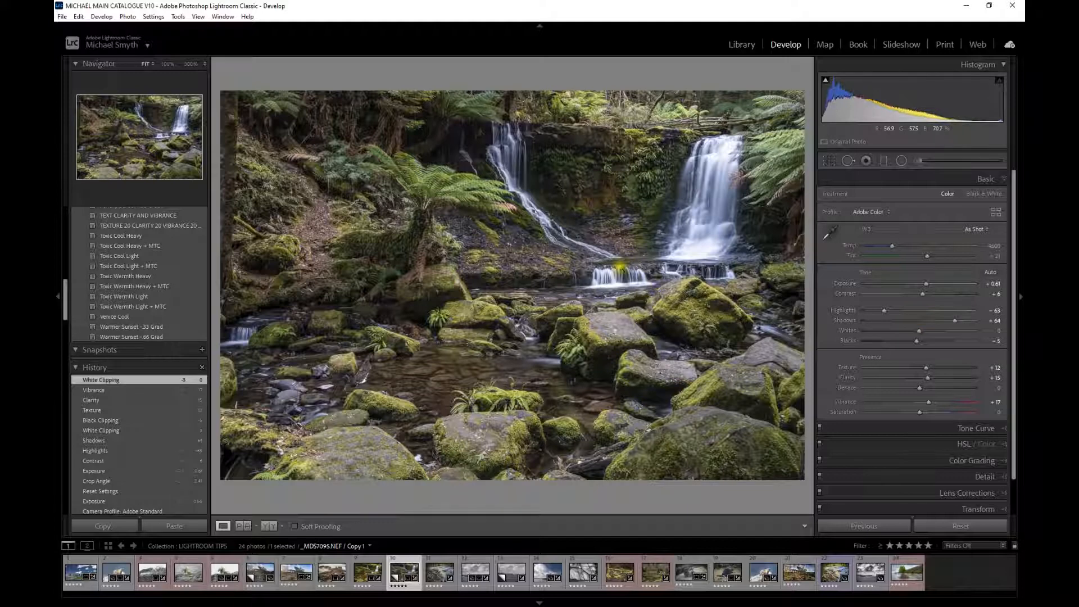
pyautogui.click(917, 341)
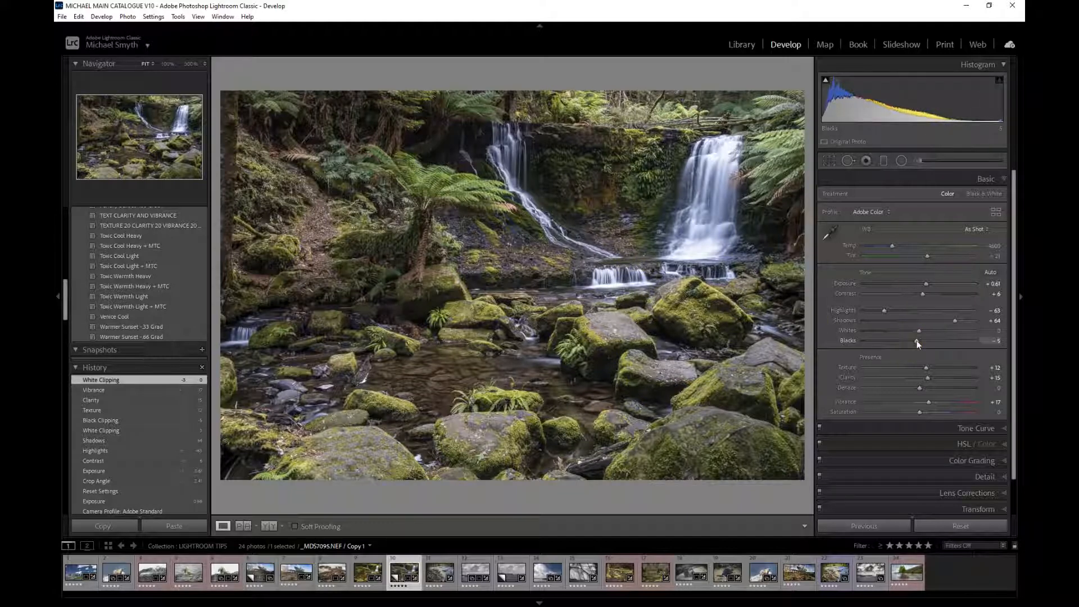
pyautogui.press('alt')
pyautogui.keyDown('alt'); pyautogui.click(917, 344); pyautogui.keyUp('alt')
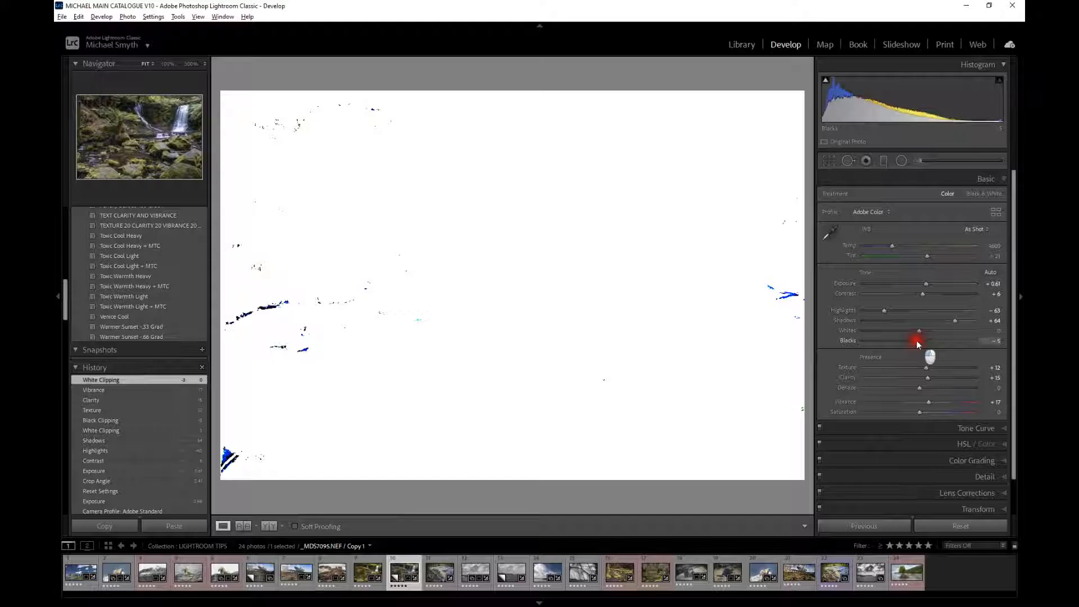
pyautogui.moveTo(916, 343); pyautogui.dragTo(917, 343)
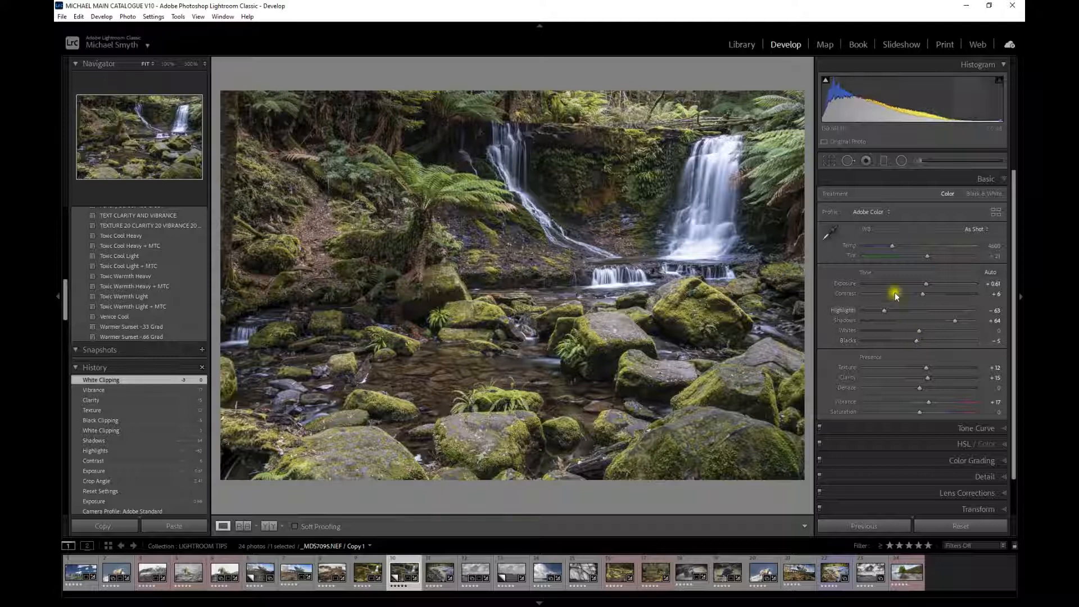
# - Switch the profile to Adobe Standard and raise Vibrance to +22
pyautogui.click(873, 212)
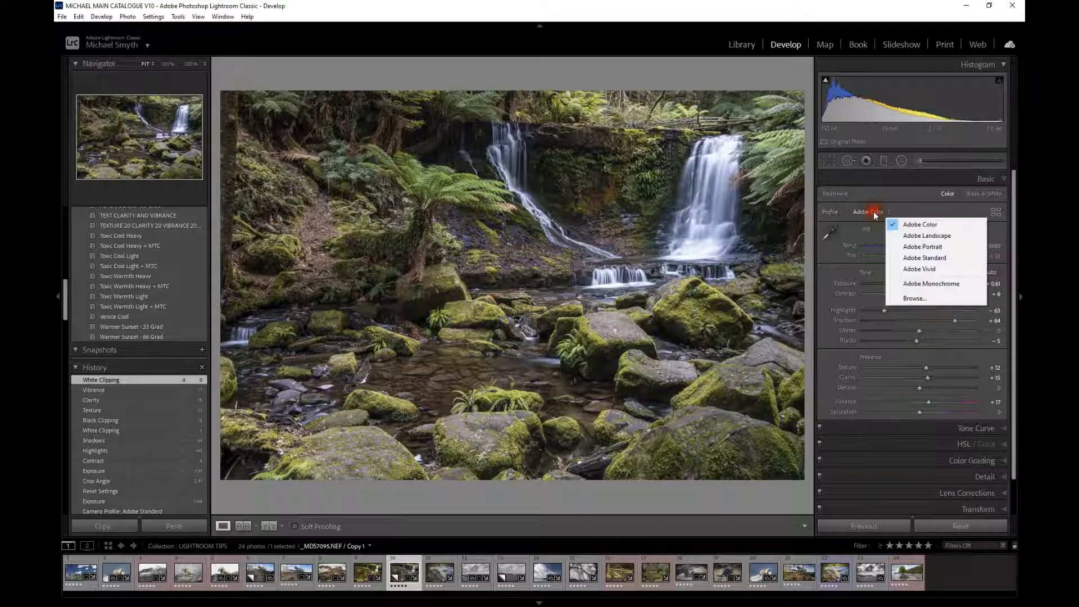
pyautogui.click(895, 258)
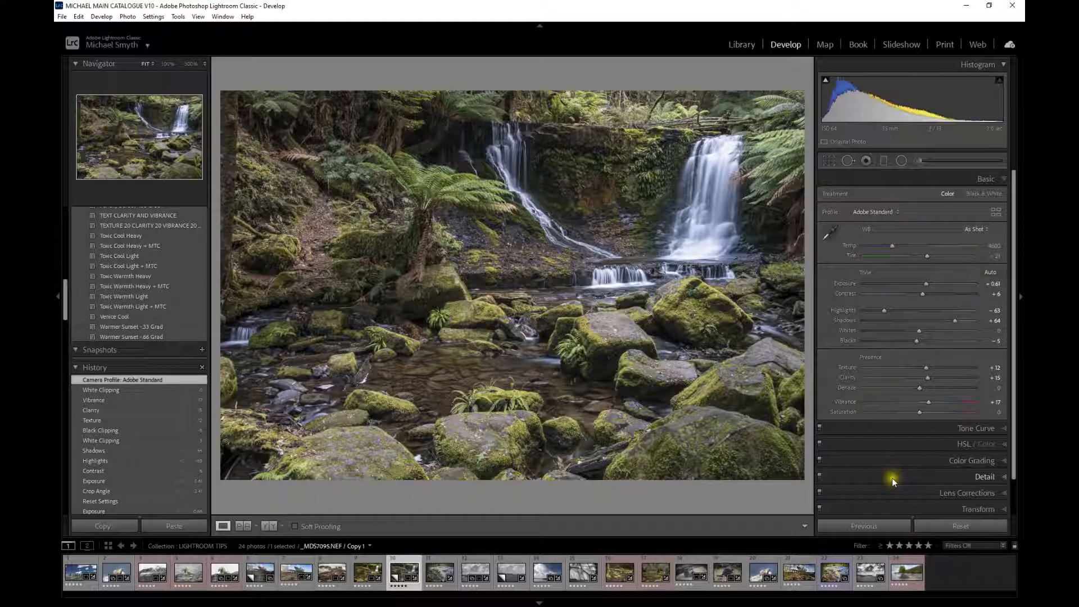
pyautogui.click(930, 402)
pyautogui.moveTo(933, 402); pyautogui.dragTo(930, 402)
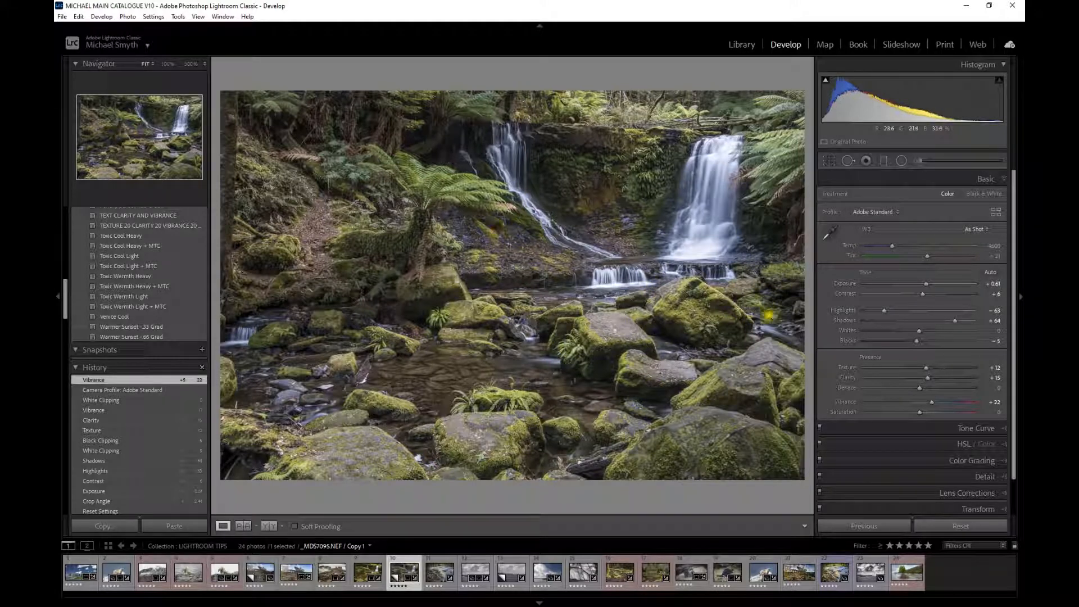
# - Raise the HSL saturation of Orange to +20 and Yellow to +28
pyautogui.click(921, 446)
pyautogui.moveTo(925, 261); pyautogui.dragTo(937, 274)
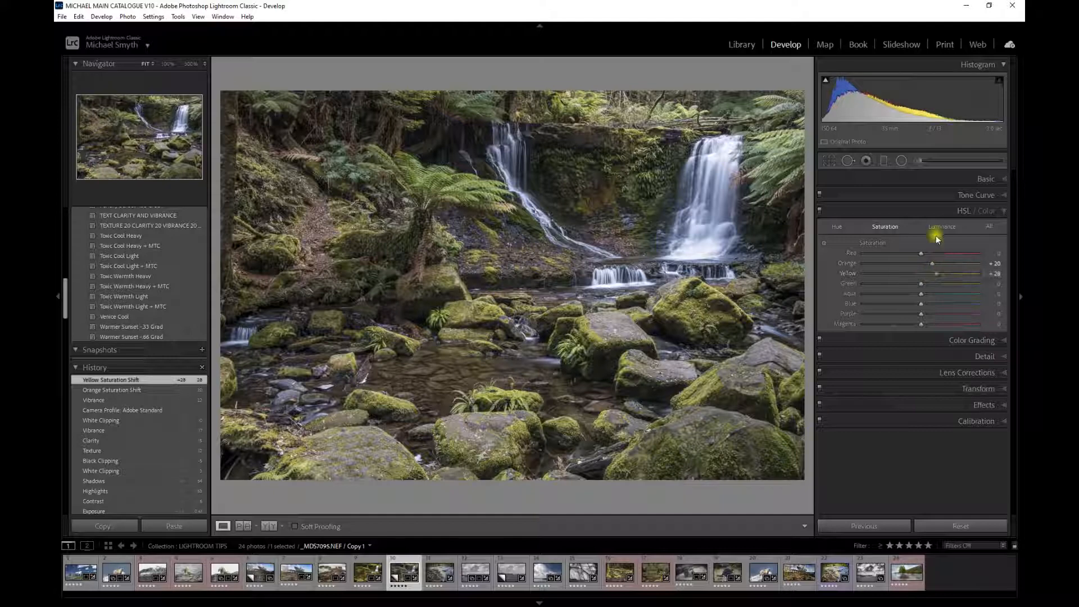
pyautogui.click(922, 178)
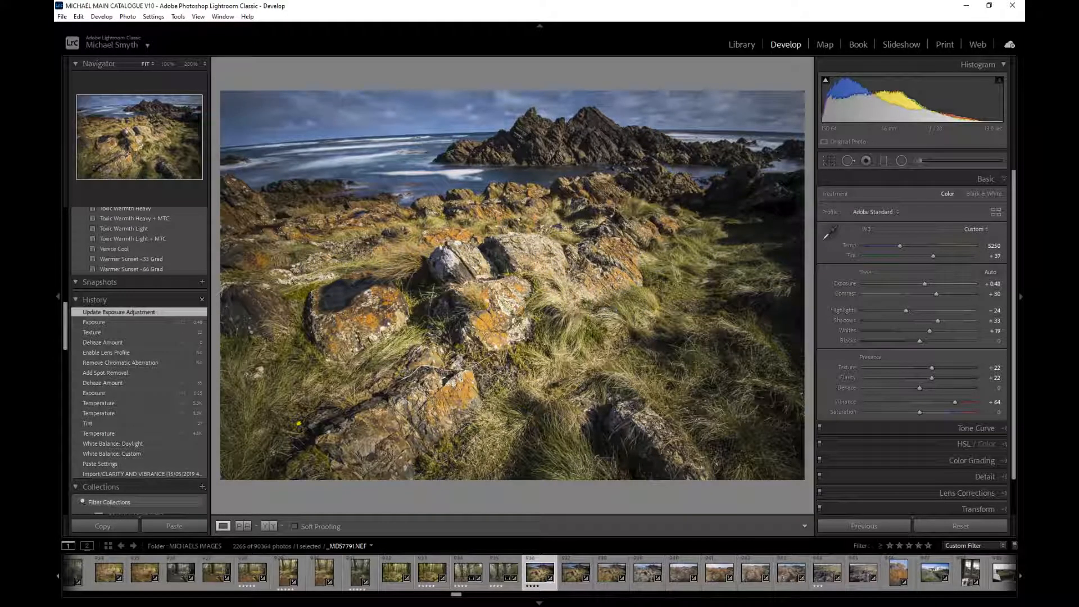
# - Zoom into the coastal photo's sky and use Spot Removal's Visualize Spots, adjusting its threshold, to find dust spots
pyautogui.click(511, 102)
pyautogui.moveTo(510, 103); pyautogui.dragTo(524, 288)
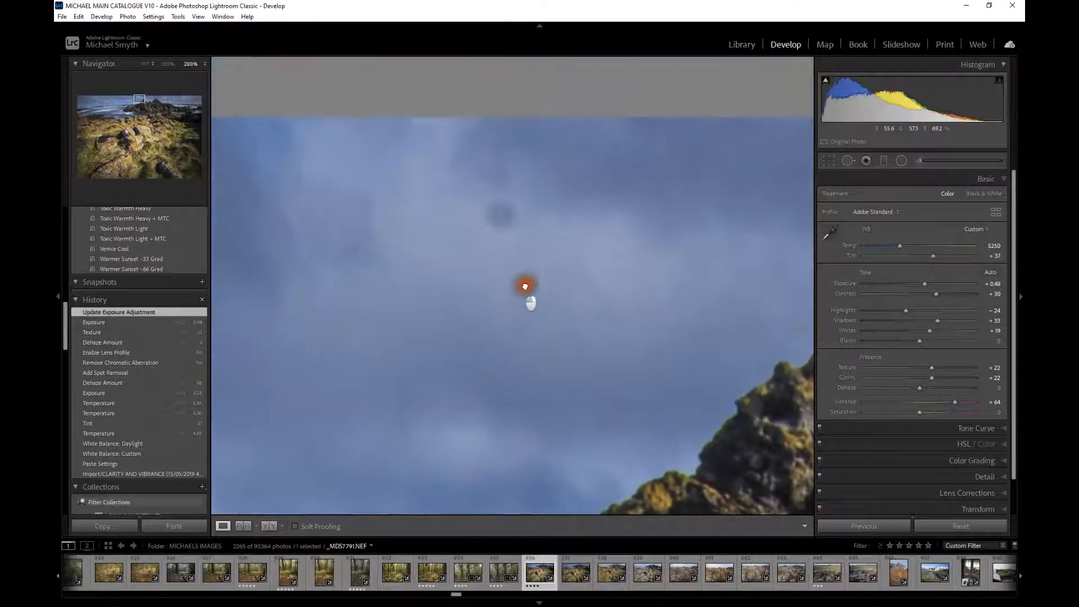
pyautogui.click(499, 281)
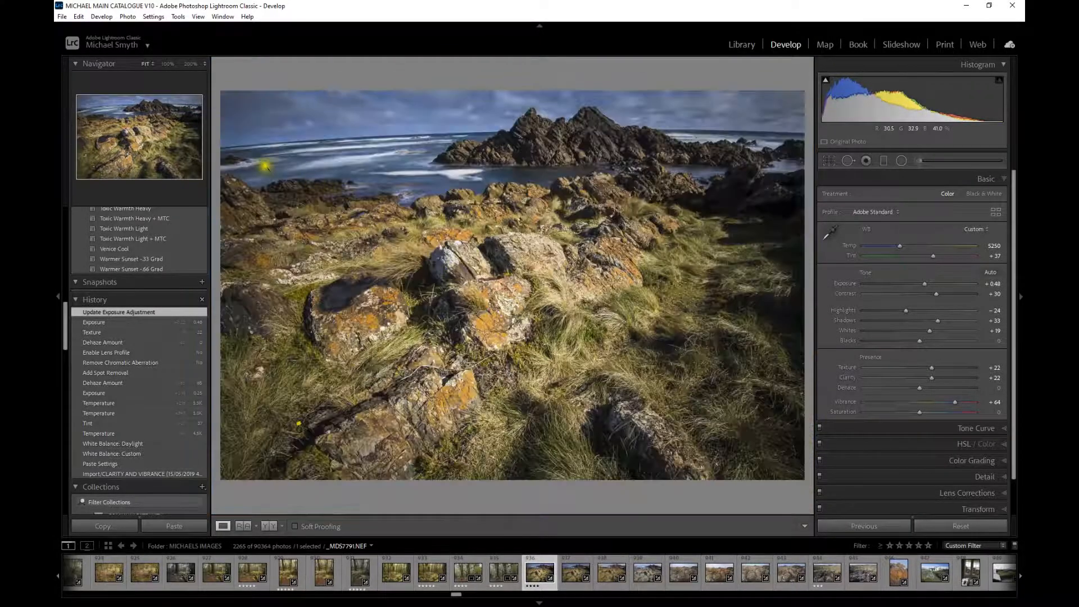
pyautogui.click(236, 106)
pyautogui.moveTo(314, 146); pyautogui.dragTo(518, 227)
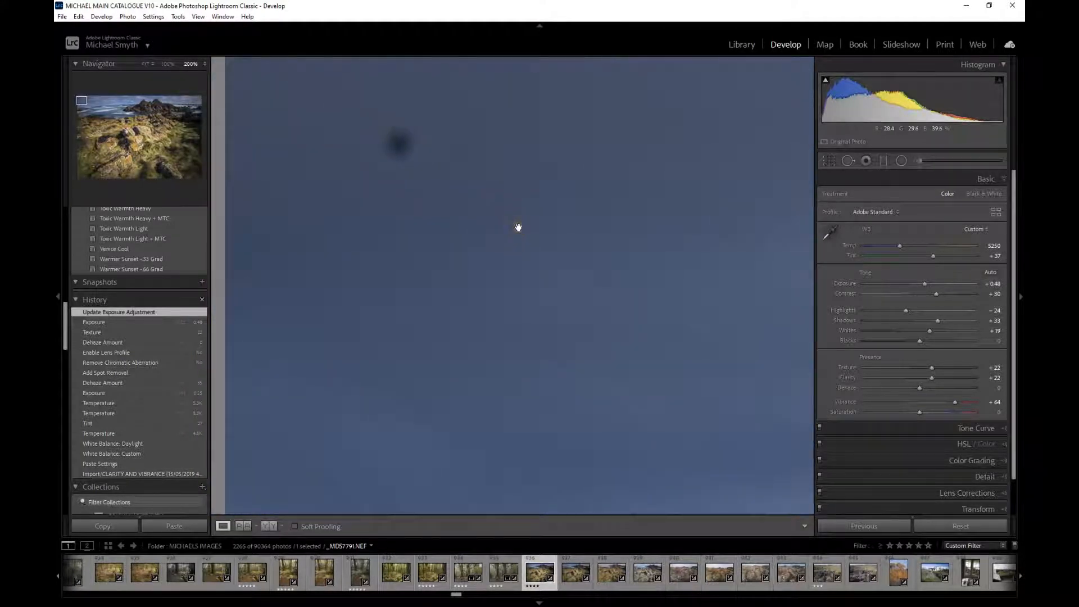
pyautogui.click(848, 162)
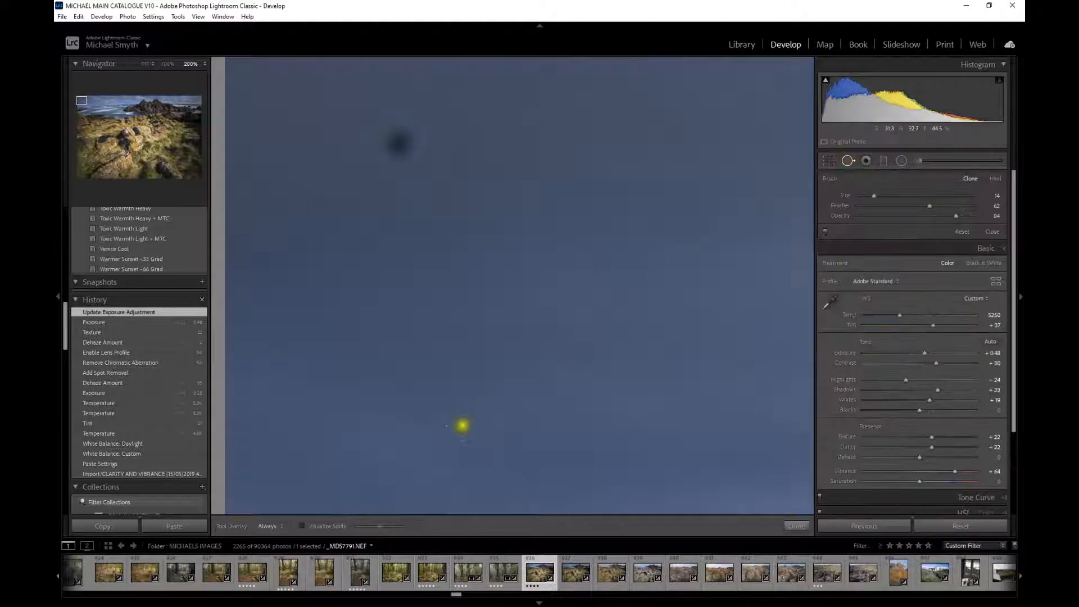
pyautogui.click(302, 526)
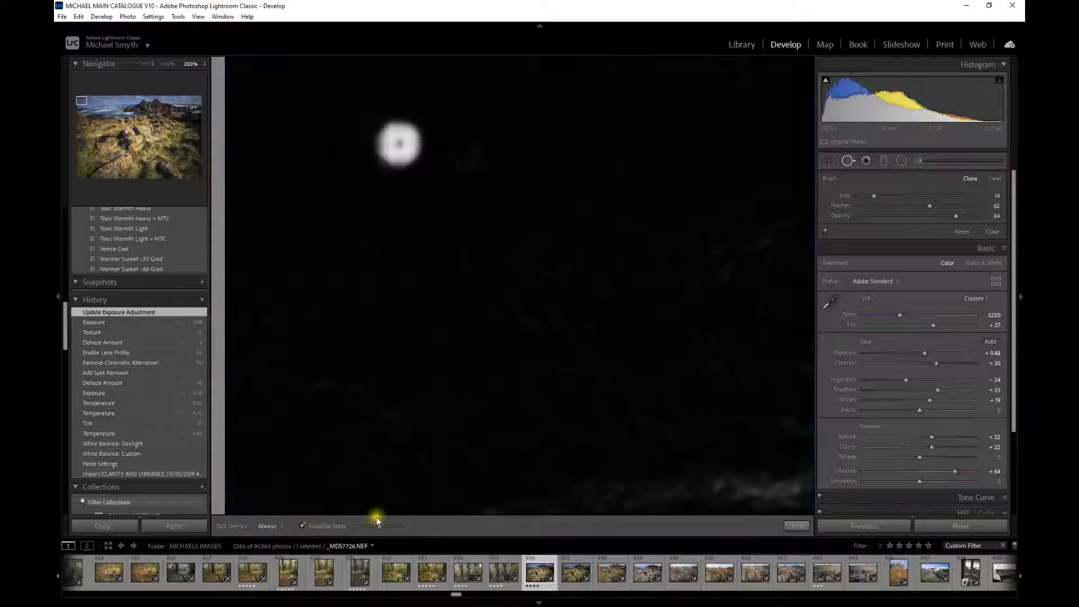
pyautogui.moveTo(377, 525); pyautogui.dragTo(395, 529)
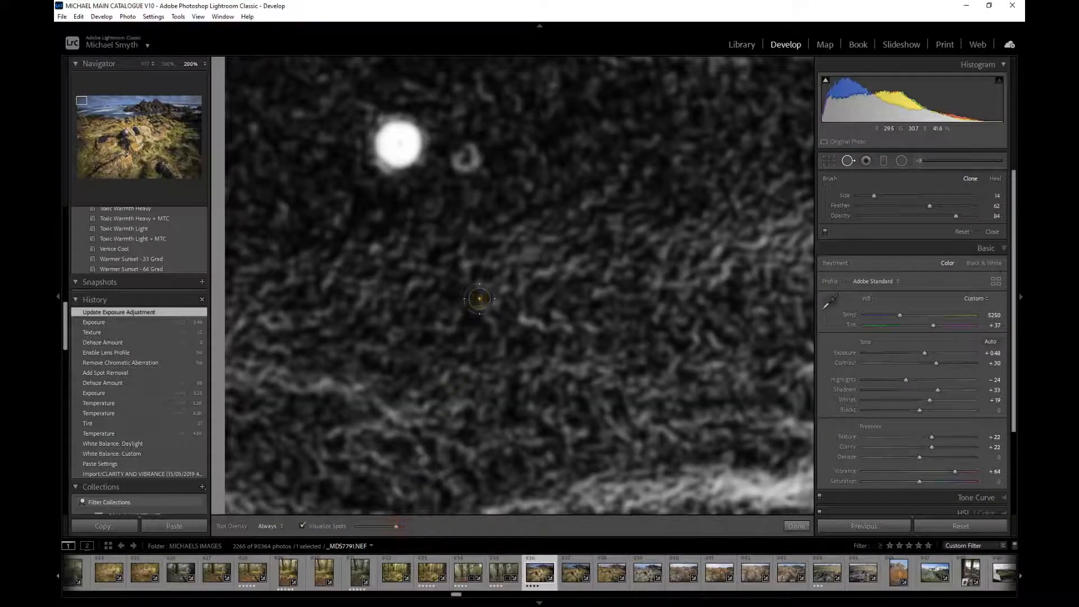
pyautogui.press('z')
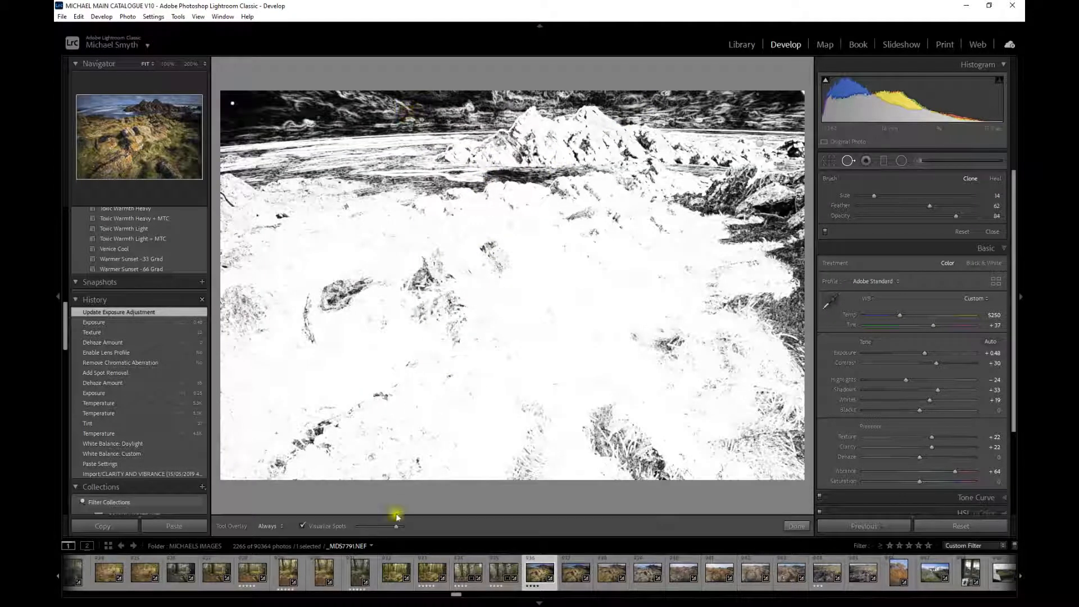
pyautogui.moveTo(395, 527); pyautogui.dragTo(380, 527)
pyautogui.click(303, 526)
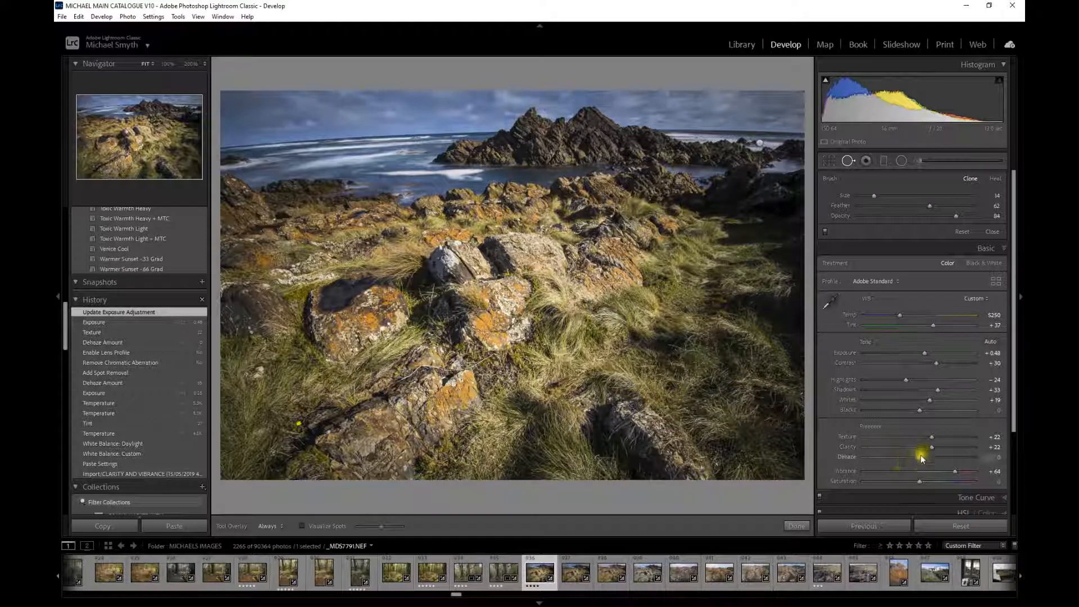
# - Raise Dehaze to +67 and remove a dust spot in the sky with a size-45 spot brush
pyautogui.moveTo(921, 462); pyautogui.dragTo(957, 444)
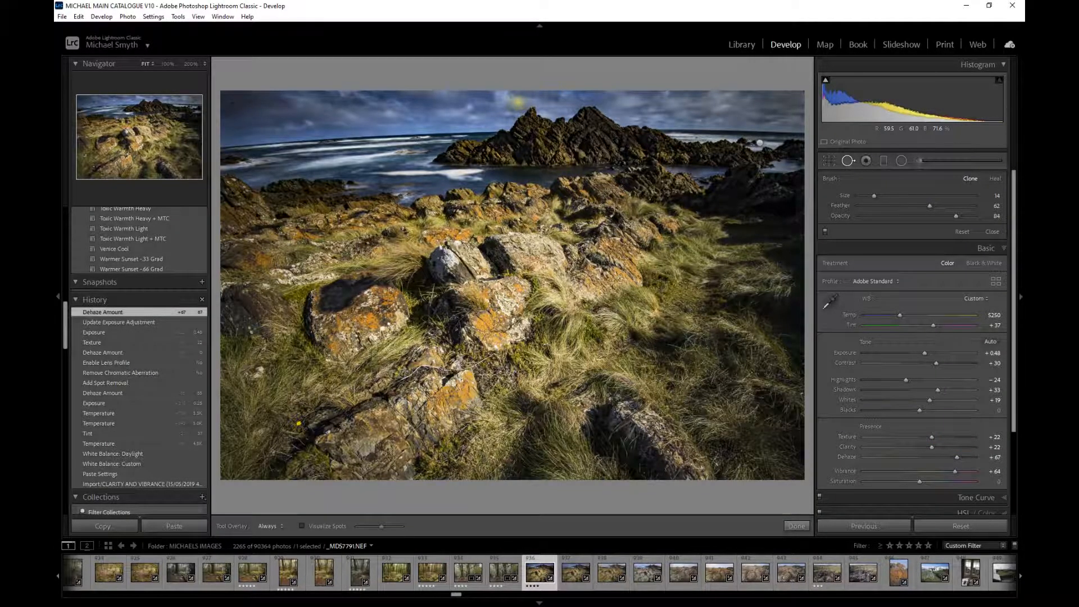
pyautogui.click(518, 102)
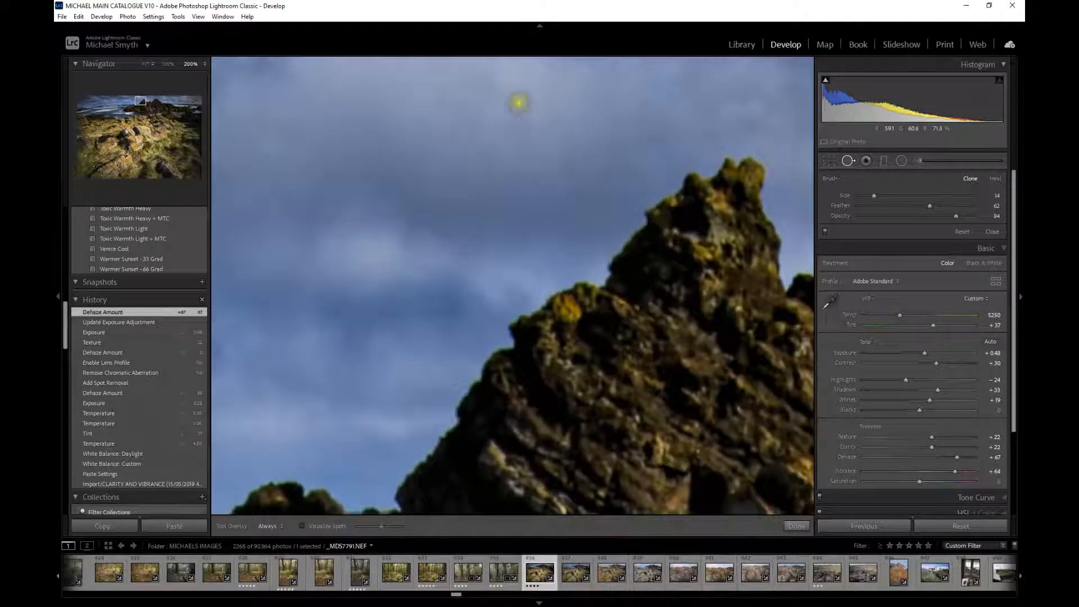
pyautogui.moveTo(528, 118); pyautogui.dragTo(593, 277)
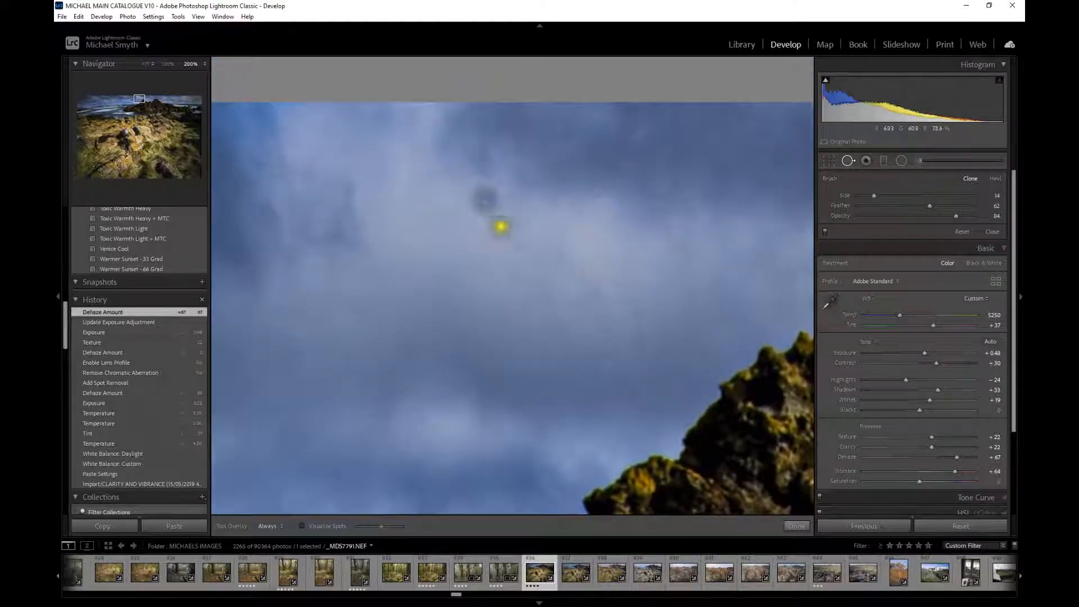
pyautogui.scroll(2, 482, 226)
pyautogui.scroll(2, 482, 228)
pyautogui.scroll(1, 486, 201)
pyautogui.click(486, 201)
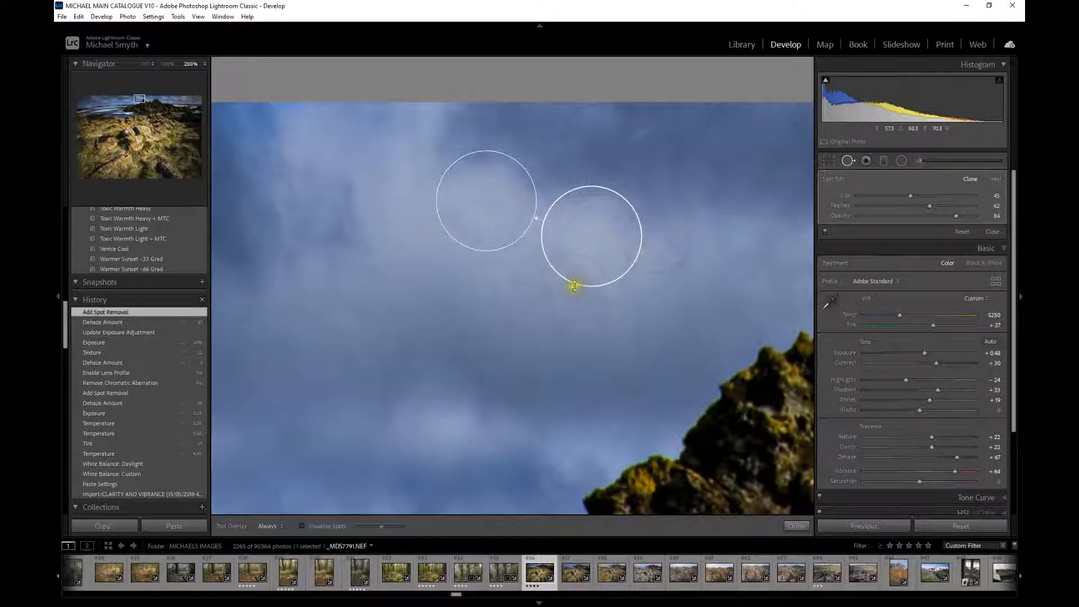
pyautogui.click(483, 318)
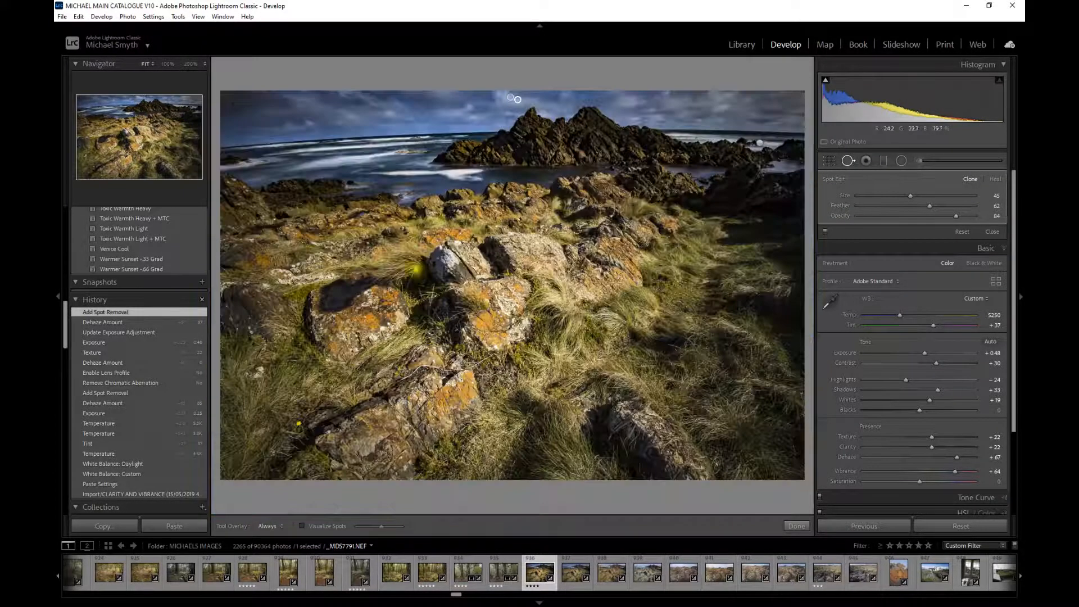
# - Remove two more dust spots in the sky at 100% zoom
pyautogui.click(230, 101)
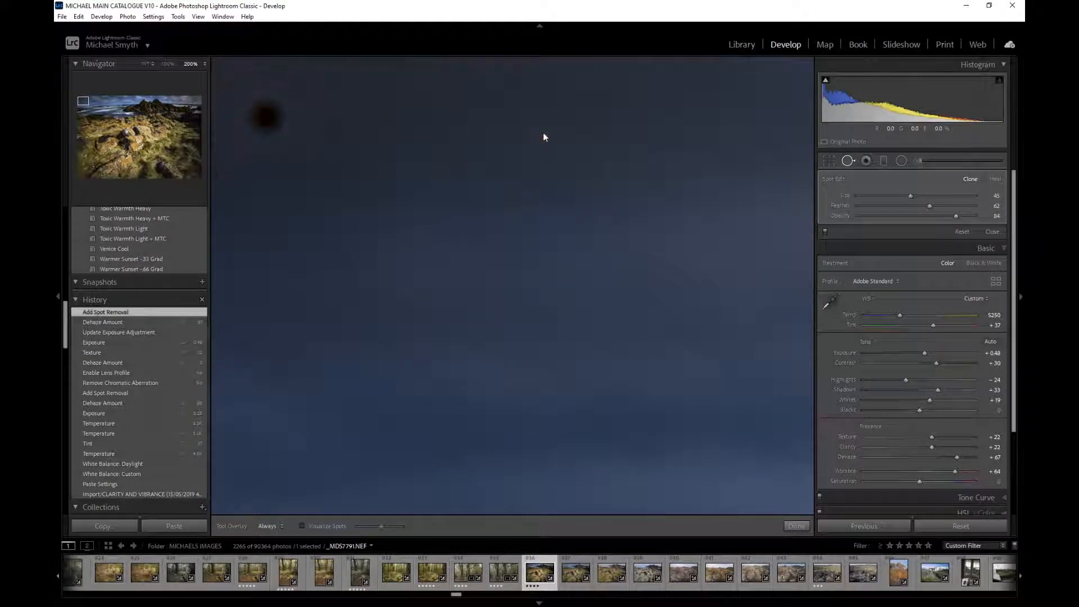
pyautogui.click(584, 185)
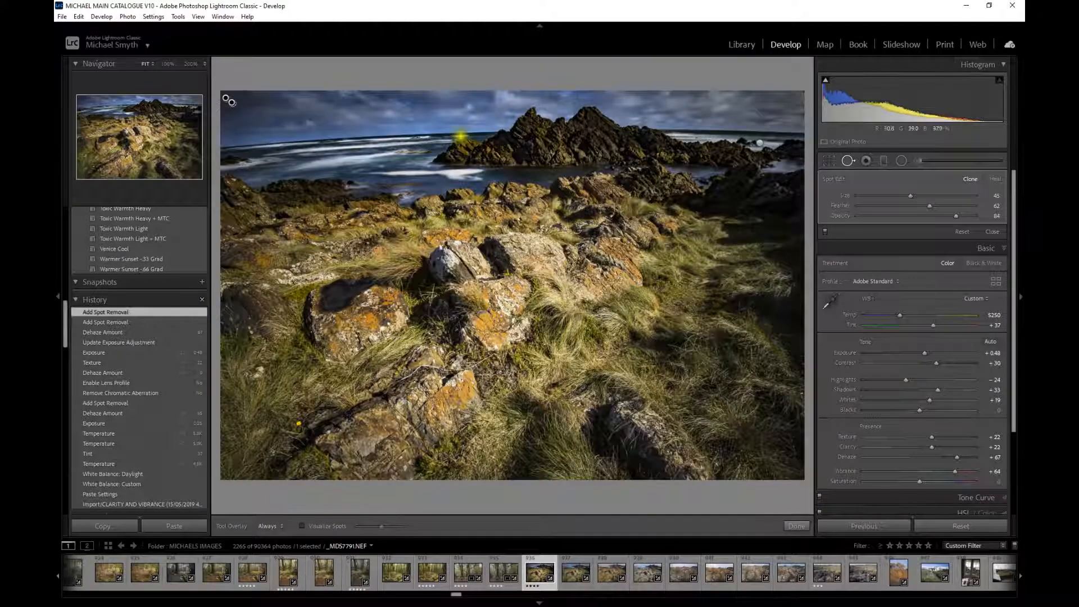
pyautogui.click(167, 63)
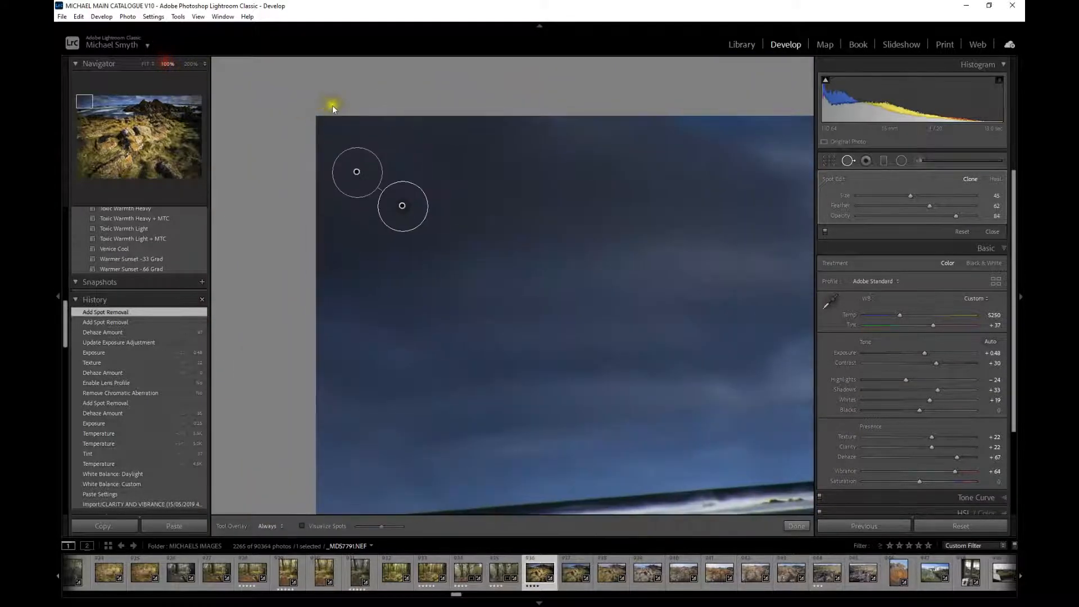
pyautogui.moveTo(596, 325); pyautogui.dragTo(259, 300)
pyautogui.moveTo(495, 288); pyautogui.dragTo(261, 283)
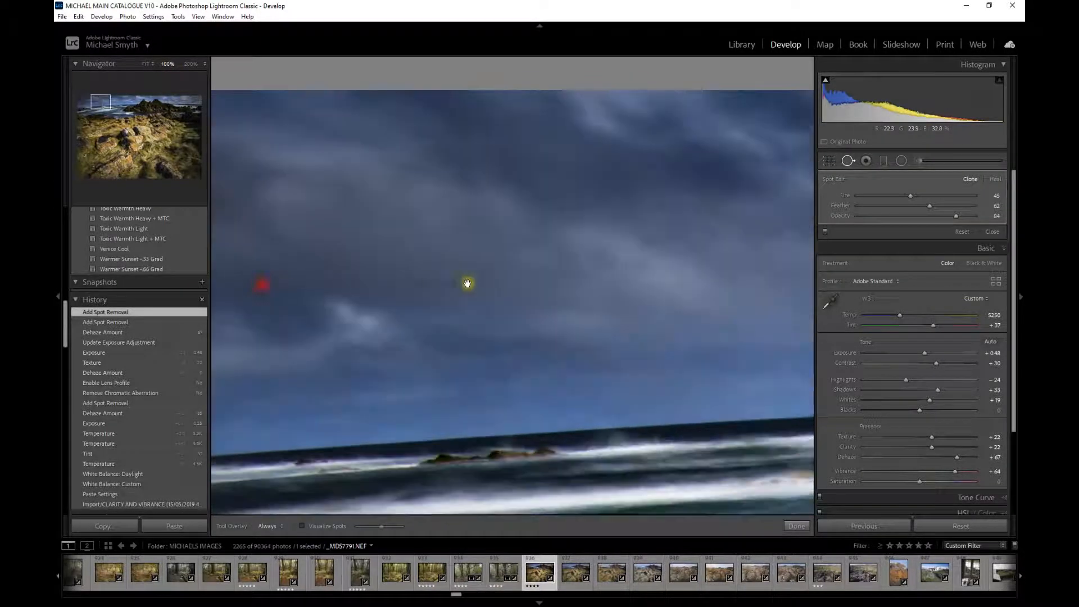
pyautogui.click(424, 285)
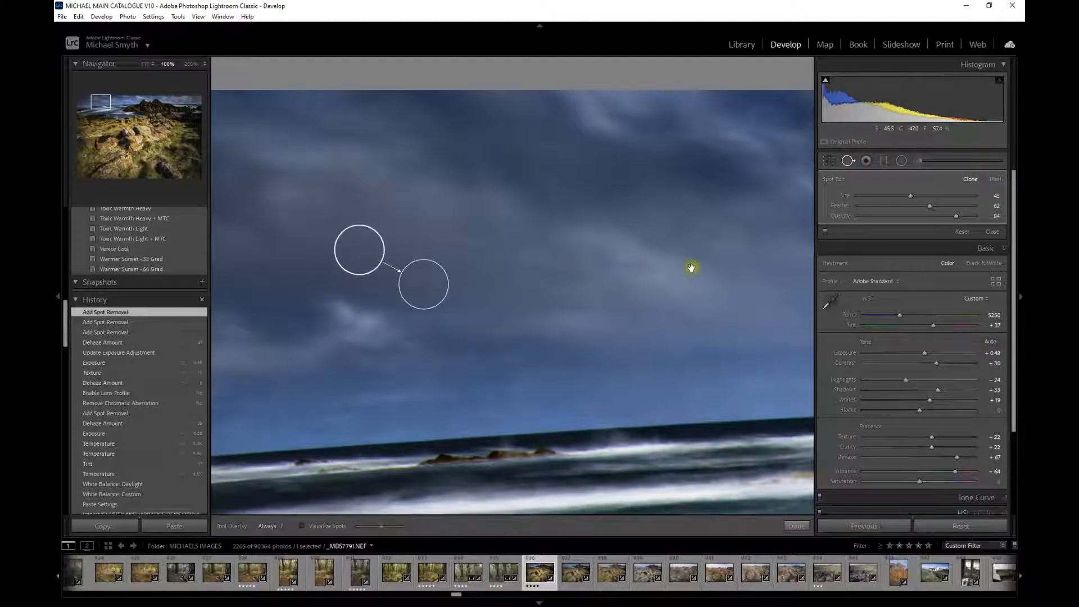
pyautogui.moveTo(699, 271); pyautogui.dragTo(471, 380)
pyautogui.click(514, 358)
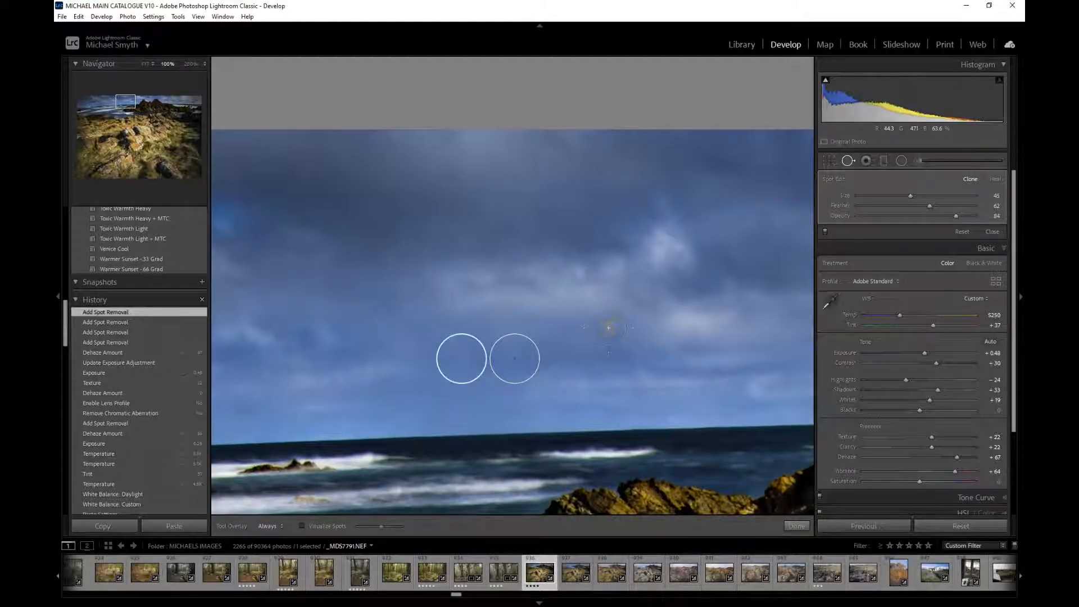
# - Pan across the sky and remove three further dust spots near the top of the image
pyautogui.moveTo(658, 293); pyautogui.dragTo(378, 276)
pyautogui.moveTo(547, 247); pyautogui.dragTo(250, 242)
pyautogui.moveTo(516, 238); pyautogui.dragTo(254, 260)
pyautogui.moveTo(480, 253); pyautogui.dragTo(332, 250)
pyautogui.moveTo(551, 260); pyautogui.dragTo(238, 229)
pyautogui.moveTo(516, 248); pyautogui.dragTo(348, 259)
pyautogui.moveTo(568, 269); pyautogui.dragTo(387, 304)
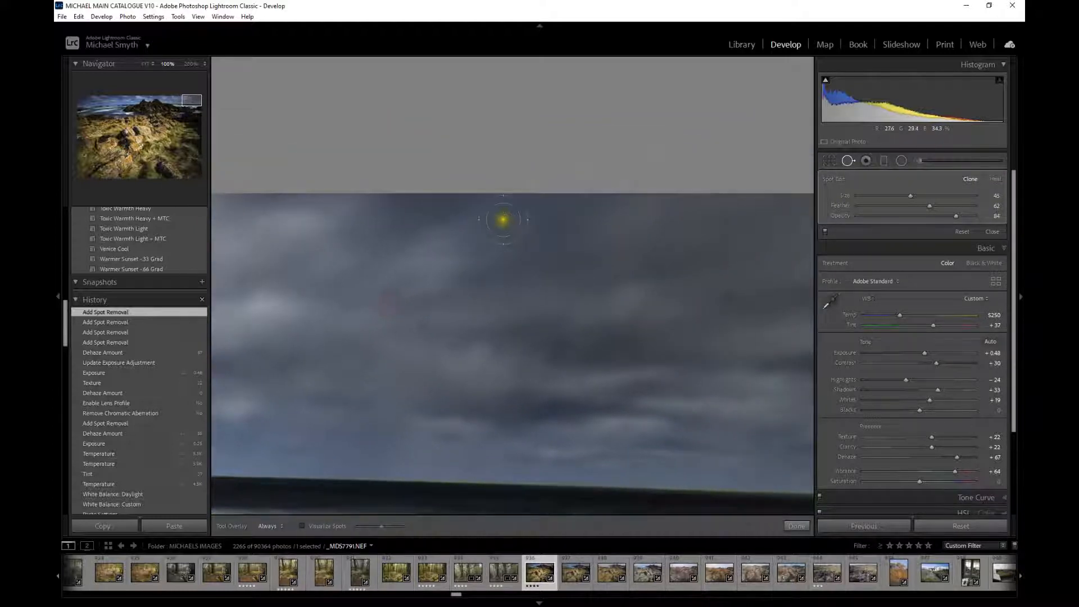
pyautogui.click(503, 219)
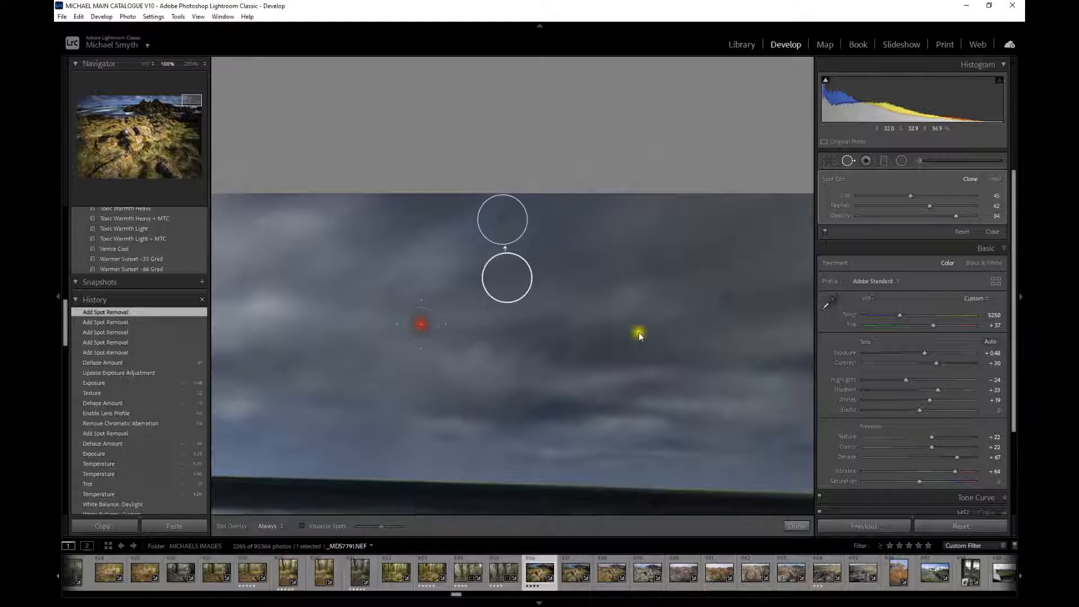
pyautogui.click(421, 324)
pyautogui.click(726, 297)
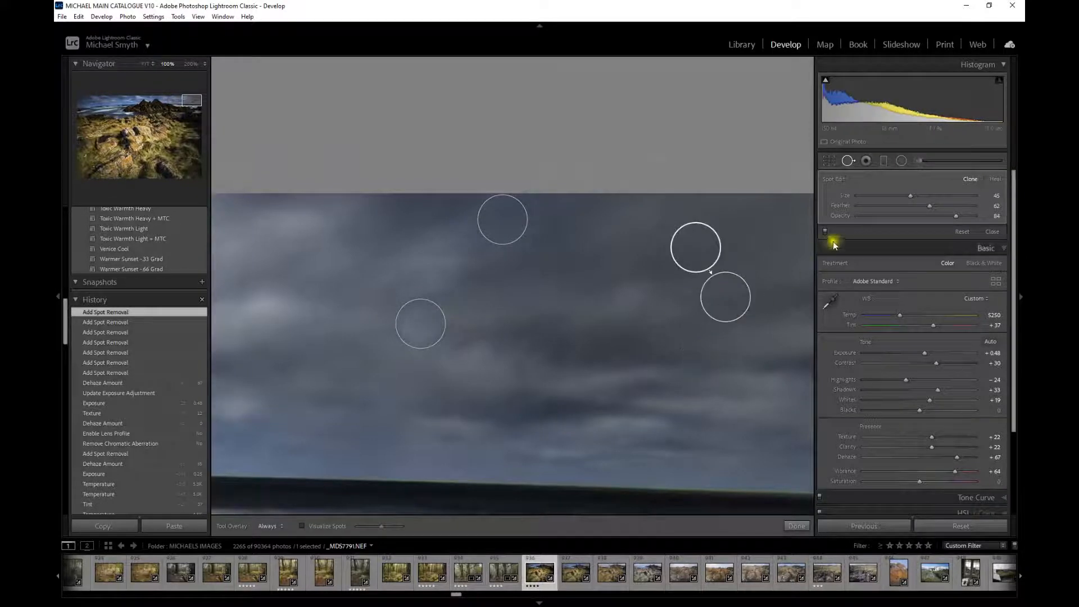
# - Leave Spot Removal and lower Dehaze to +17
pyautogui.click(848, 162)
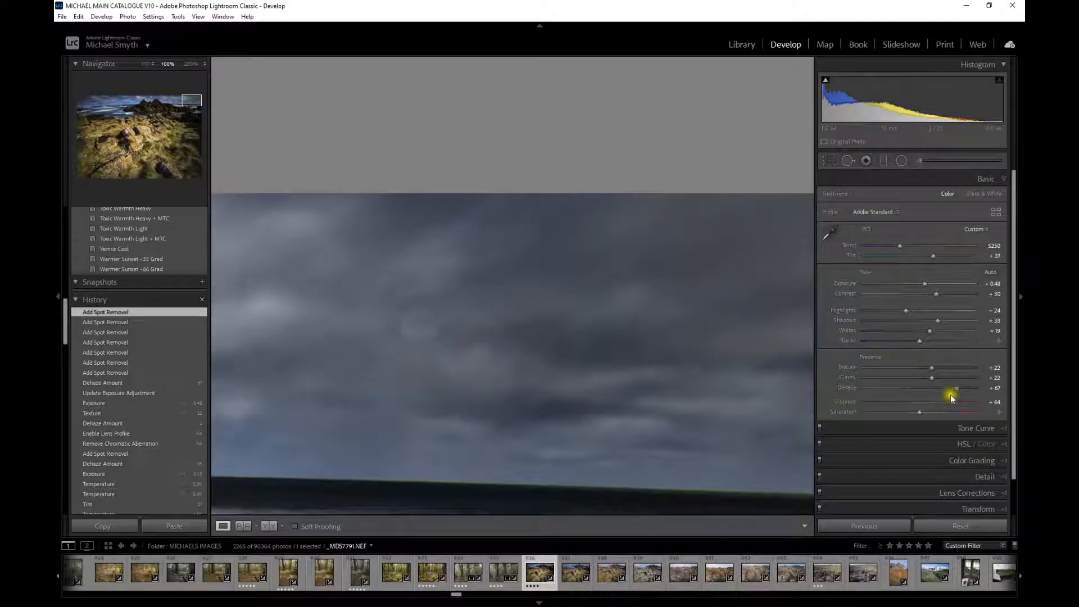
pyautogui.moveTo(956, 392); pyautogui.dragTo(928, 385)
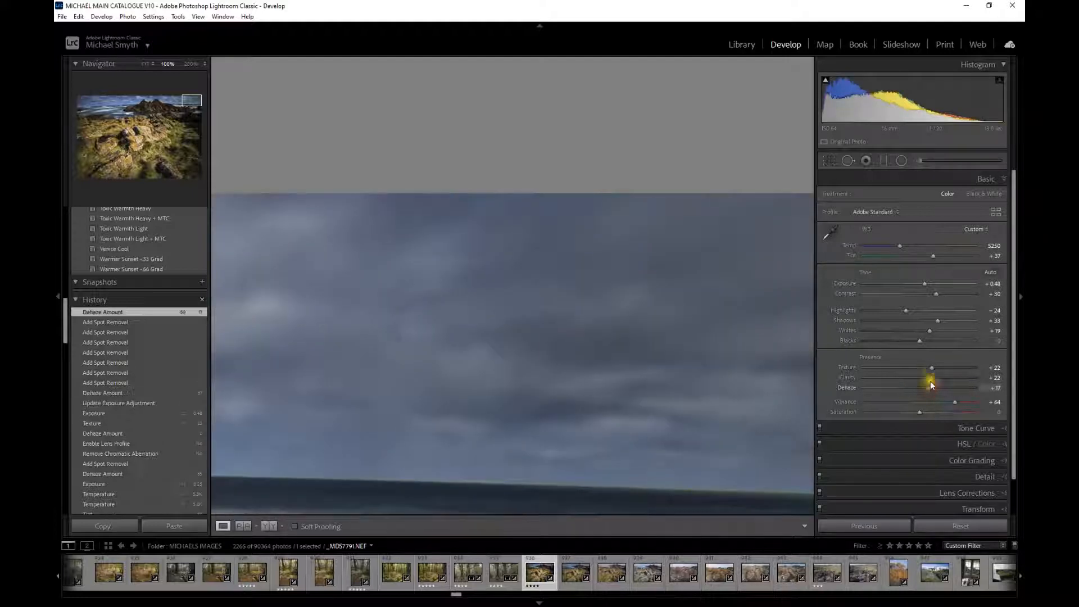
# - Return to Spot Removal and delete one of the spot corrections in the sky
pyautogui.click(848, 161)
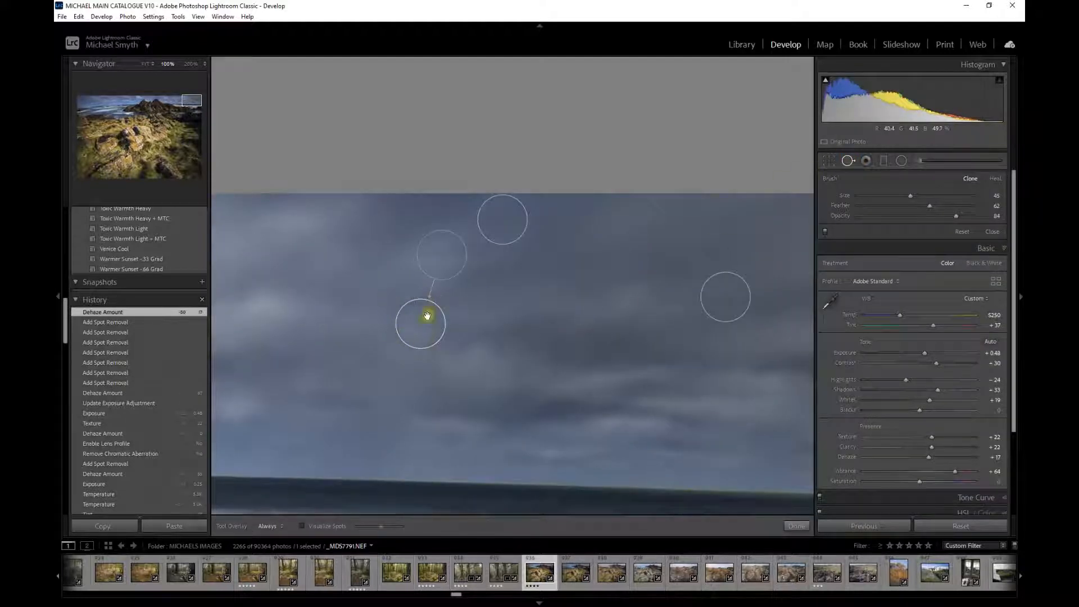
pyautogui.click(422, 339)
pyautogui.press('Delete')
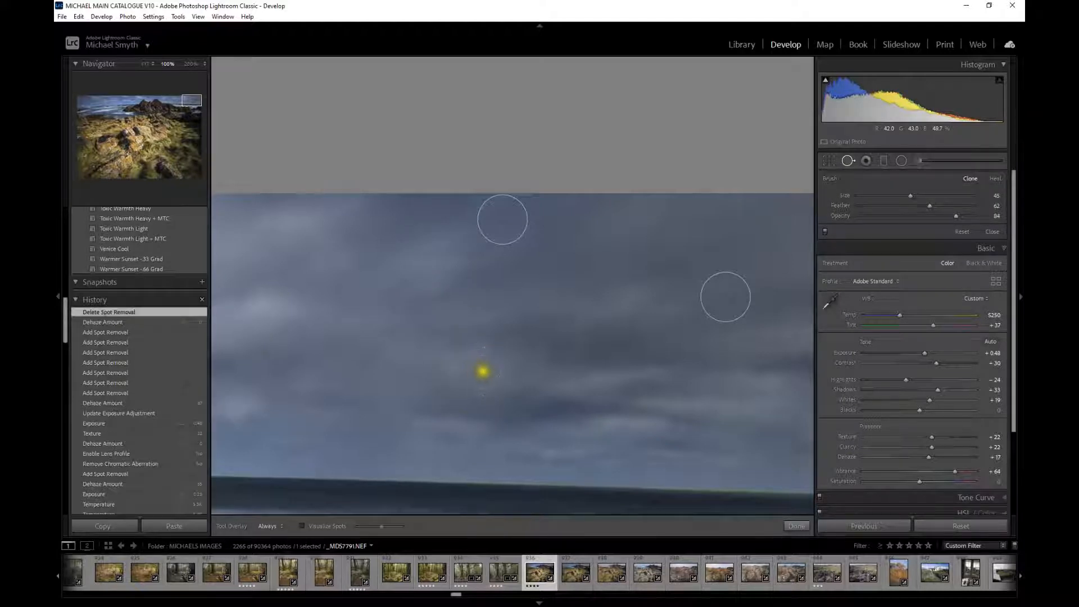
# - Shrink the spot brush to size 25 and remove a dust spot in the sky
pyautogui.scroll(-1, 429, 326)
pyautogui.click(426, 325)
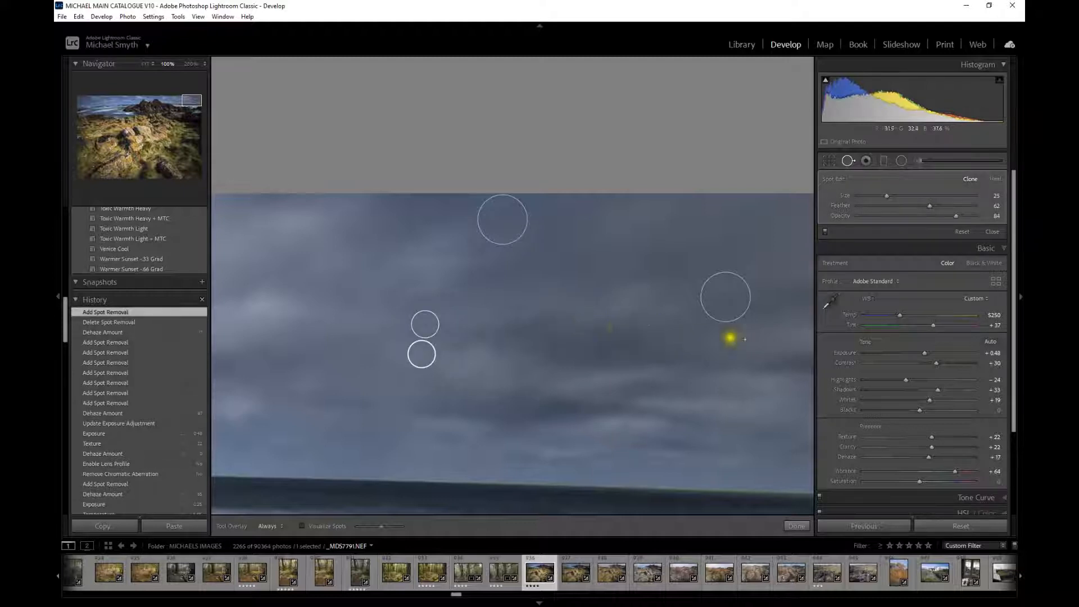
# - Leave Spot Removal and inspect the rocky shoreline near the horizon at 100% zoom
pyautogui.click(850, 161)
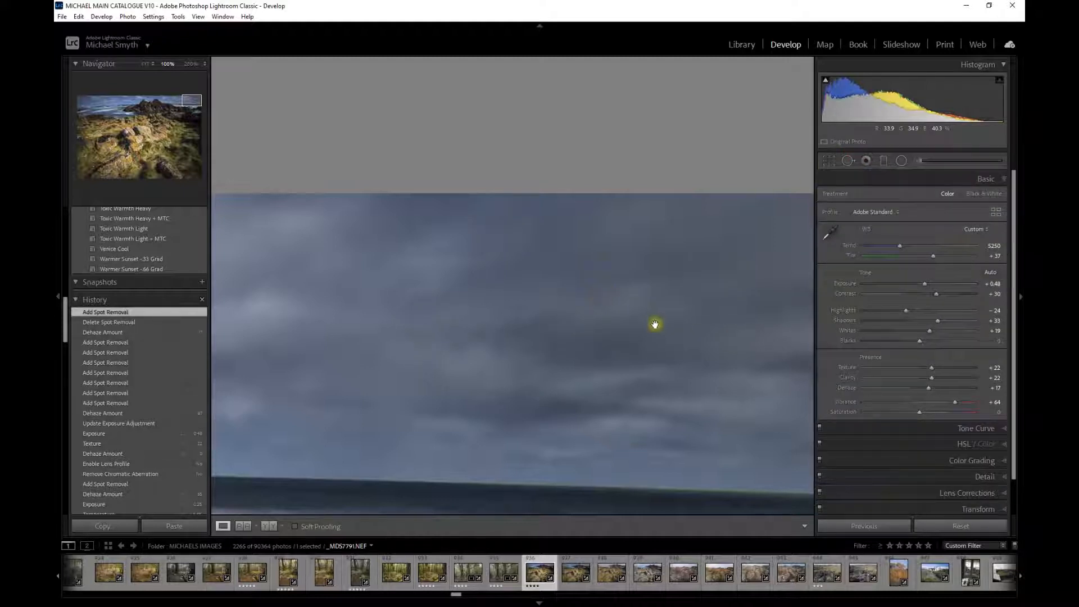
pyautogui.click(648, 351)
pyautogui.click(755, 112)
pyautogui.click(705, 309)
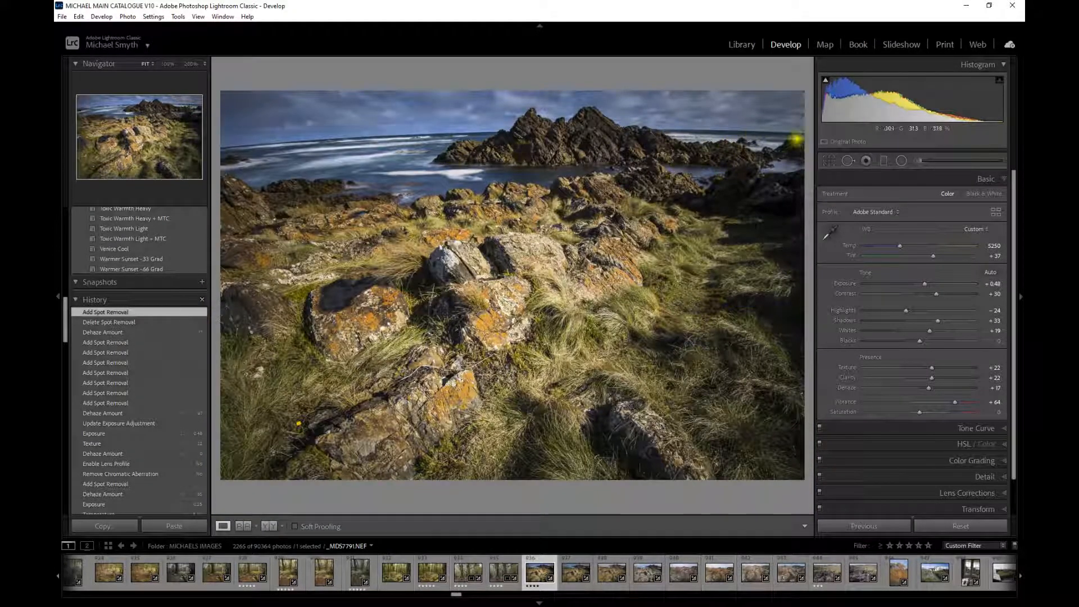
pyautogui.click(796, 138)
pyautogui.moveTo(751, 339); pyautogui.dragTo(545, 88)
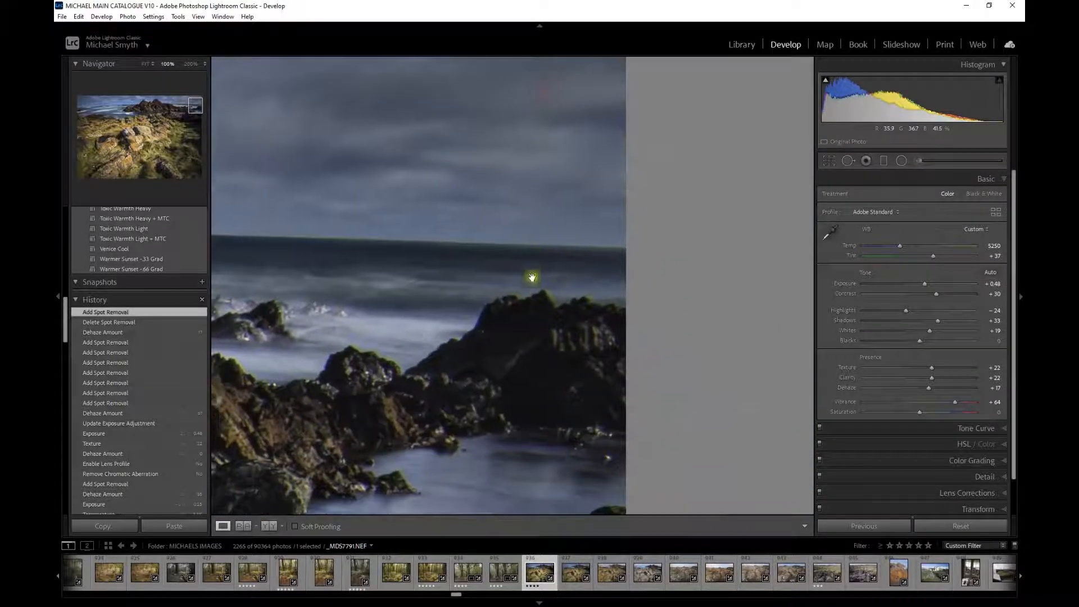
pyautogui.click(642, 130)
pyautogui.click(744, 166)
pyautogui.moveTo(758, 159); pyautogui.dragTo(318, 337)
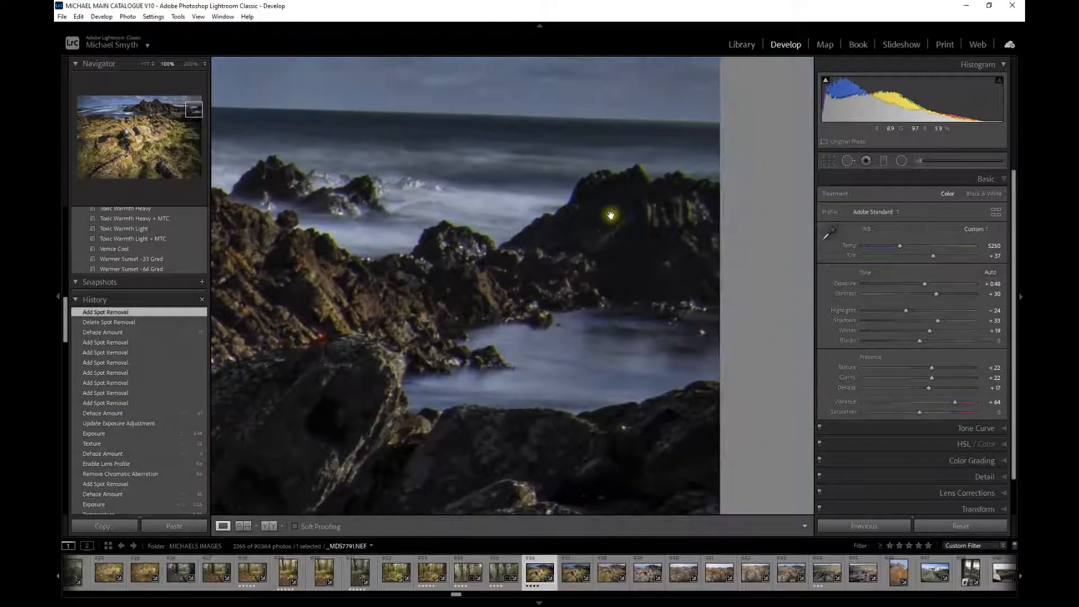
# - In Lens Corrections, enable Remove Chromatic Aberration and Enable Profile Corrections while viewing the rocks at 200%
pyautogui.click(884, 494)
pyautogui.click(890, 275)
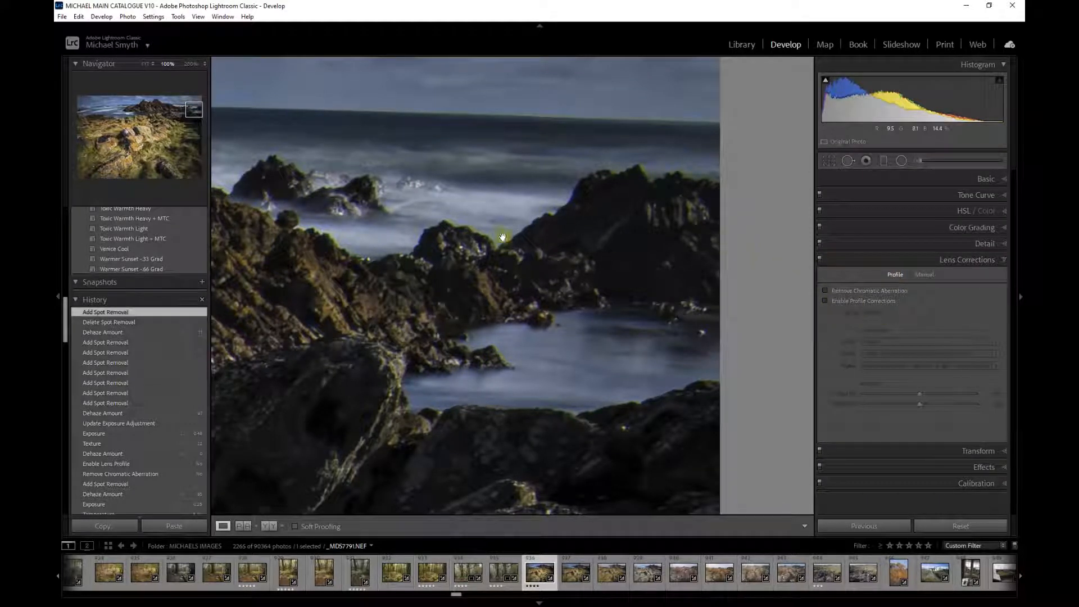
pyautogui.click(191, 63)
pyautogui.moveTo(396, 179); pyautogui.dragTo(483, 252)
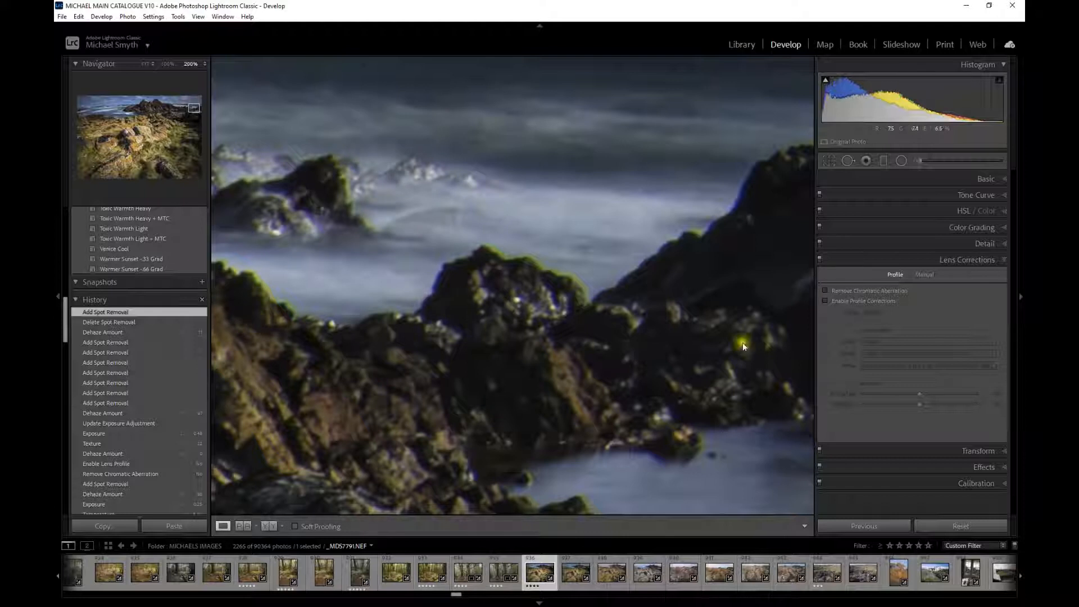
pyautogui.click(825, 290)
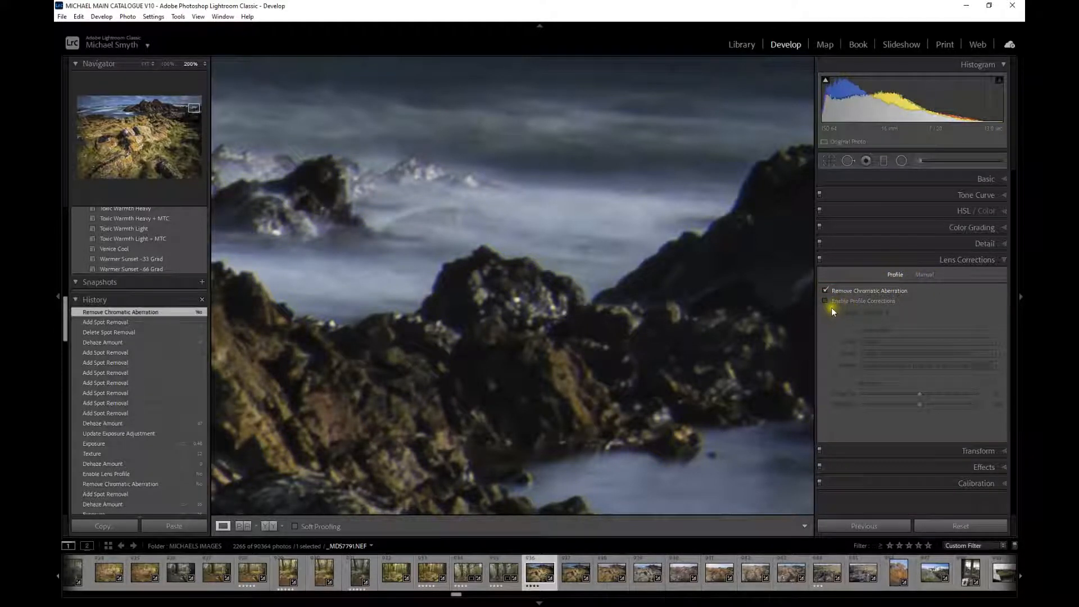
pyautogui.click(826, 301)
pyautogui.moveTo(693, 244); pyautogui.dragTo(494, 277)
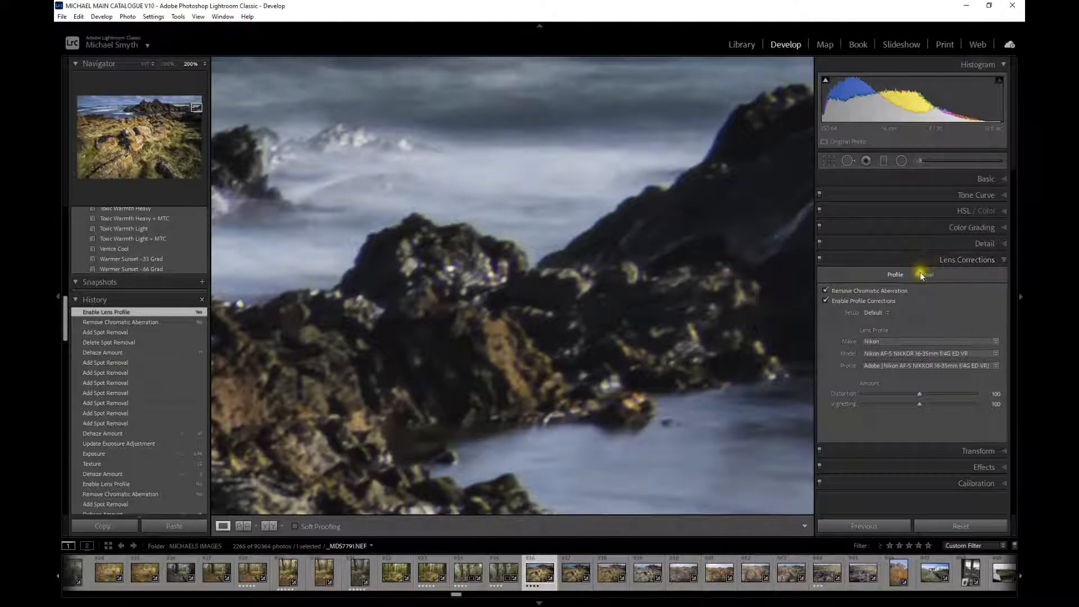
# - Raise Dehaze to +65
pyautogui.click(910, 180)
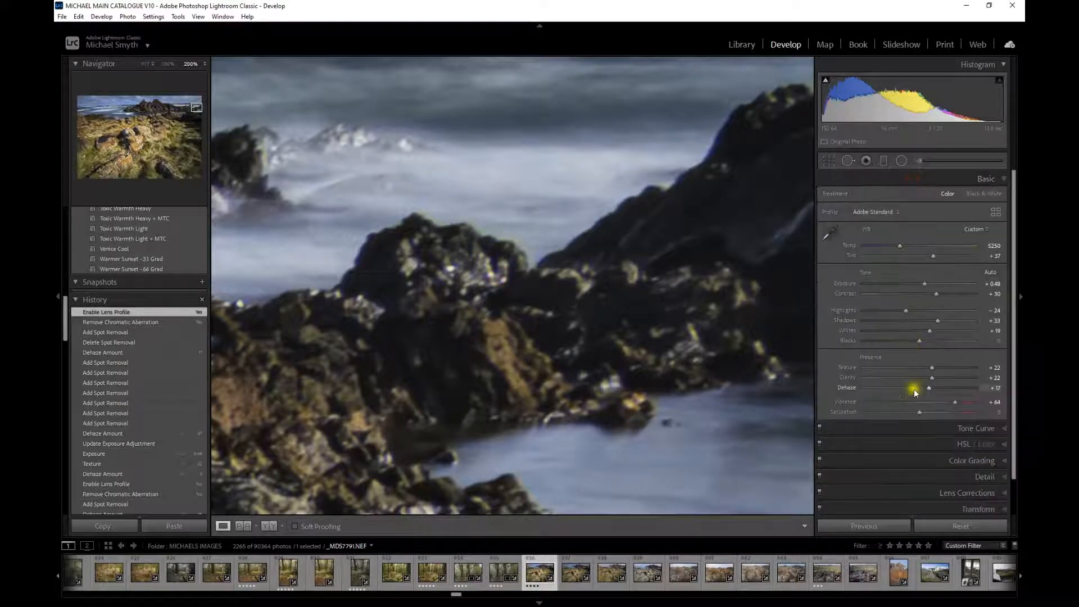
pyautogui.moveTo(929, 388); pyautogui.dragTo(957, 388)
pyautogui.scroll(-1, 915, 449)
pyautogui.scroll(-1, 914, 451)
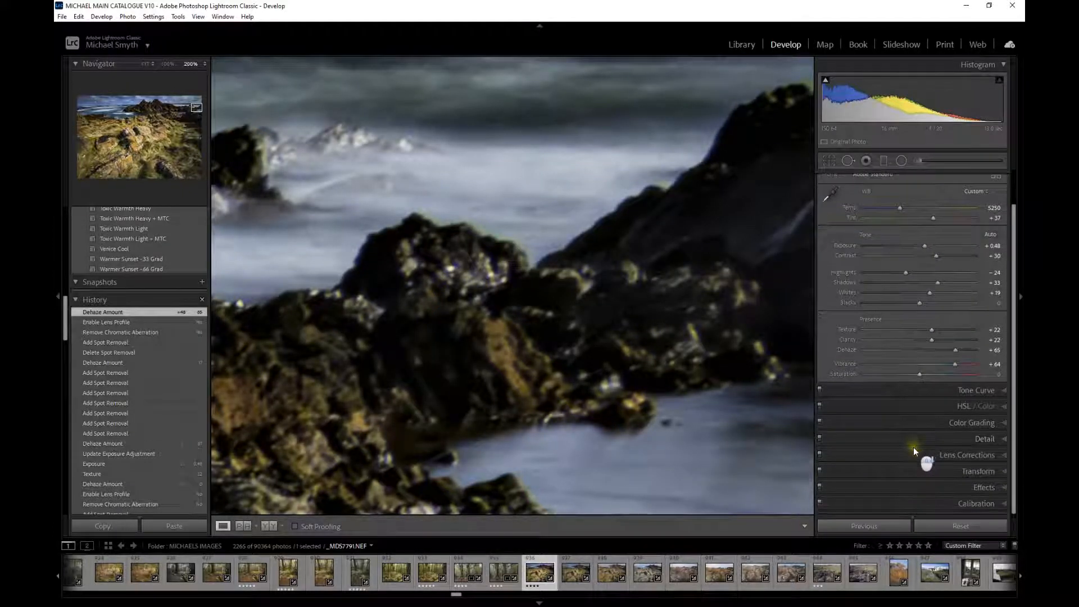
# - Open manual Lens Corrections and sample a fringe colour on the rock edge with the Defringe eyedropper
pyautogui.click(899, 453)
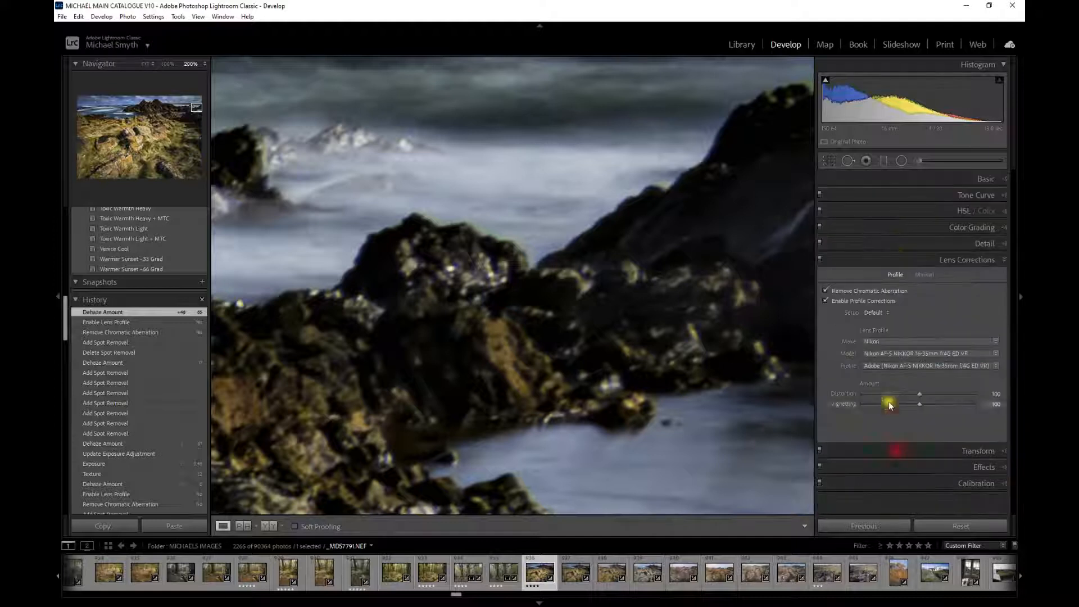
pyautogui.click(927, 275)
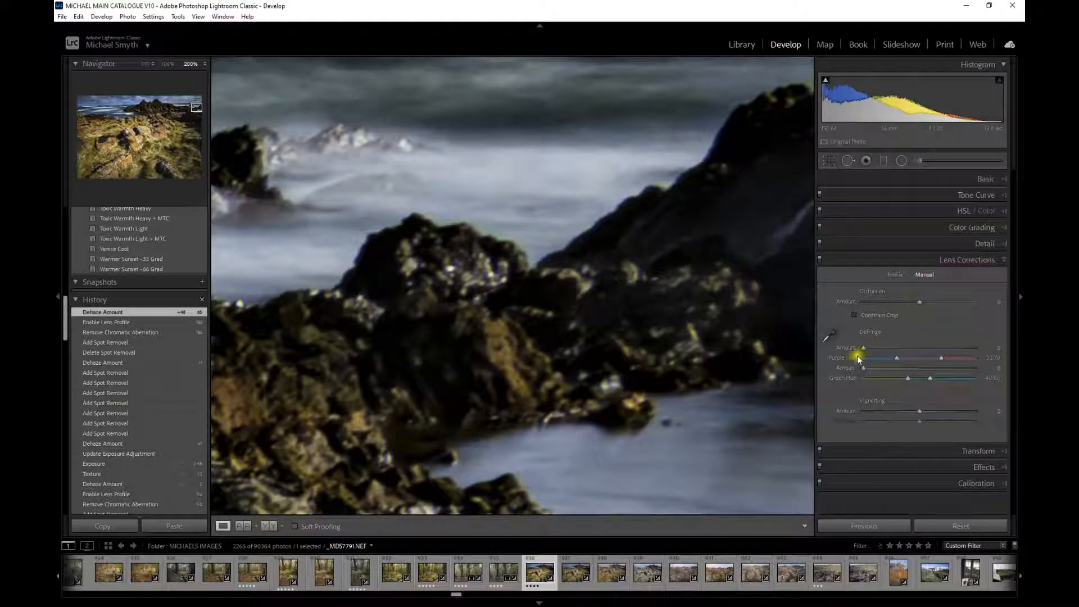
pyautogui.click(830, 335)
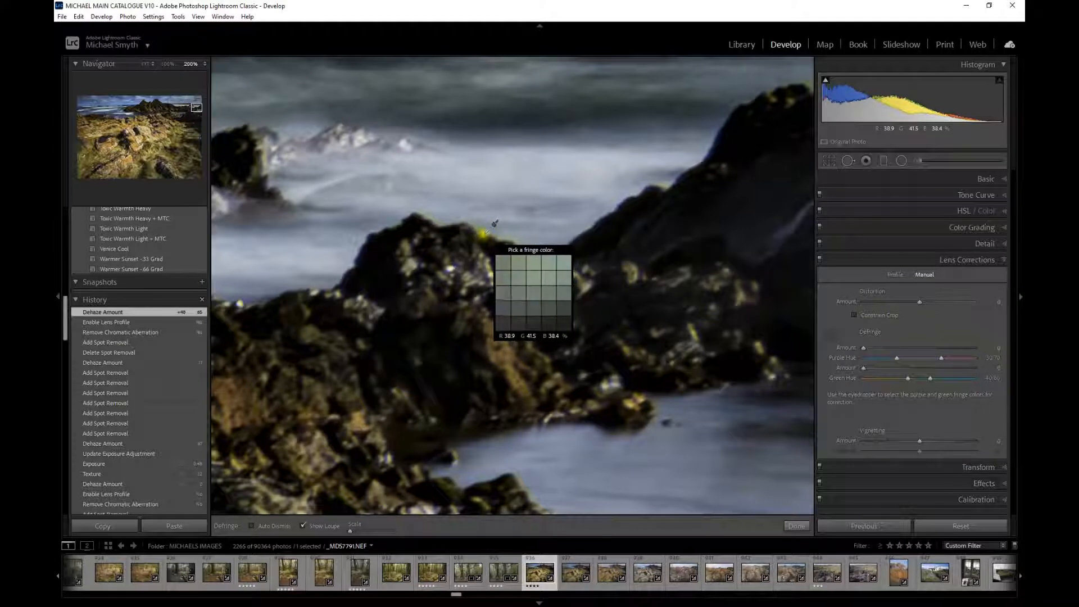
pyautogui.click(486, 232)
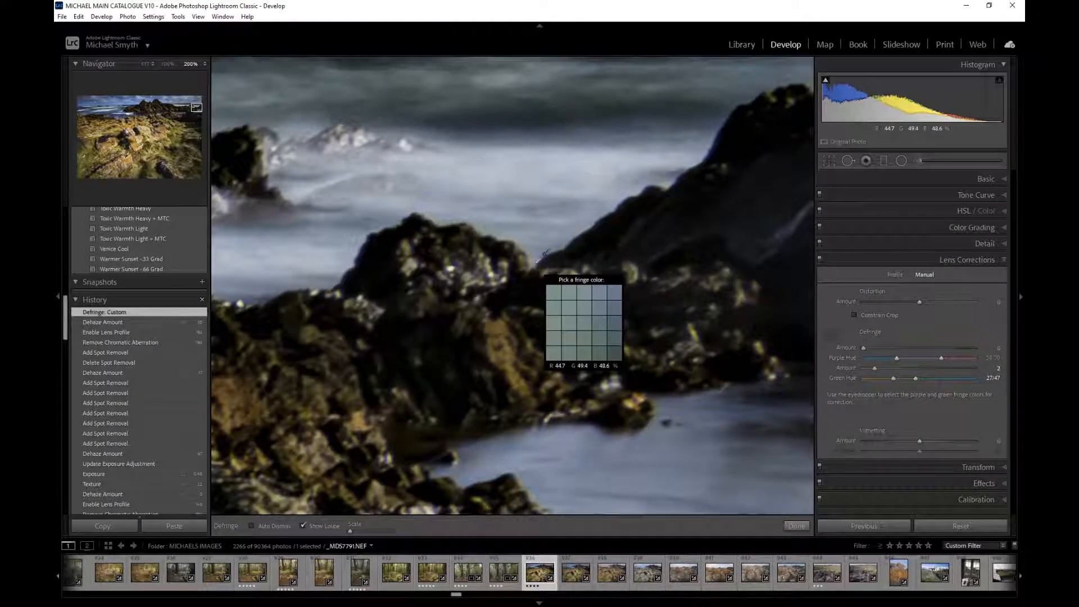
# - Try sampling further fringe colours along the rock edges, then put the Defringe eyedropper away
pyautogui.click(537, 259)
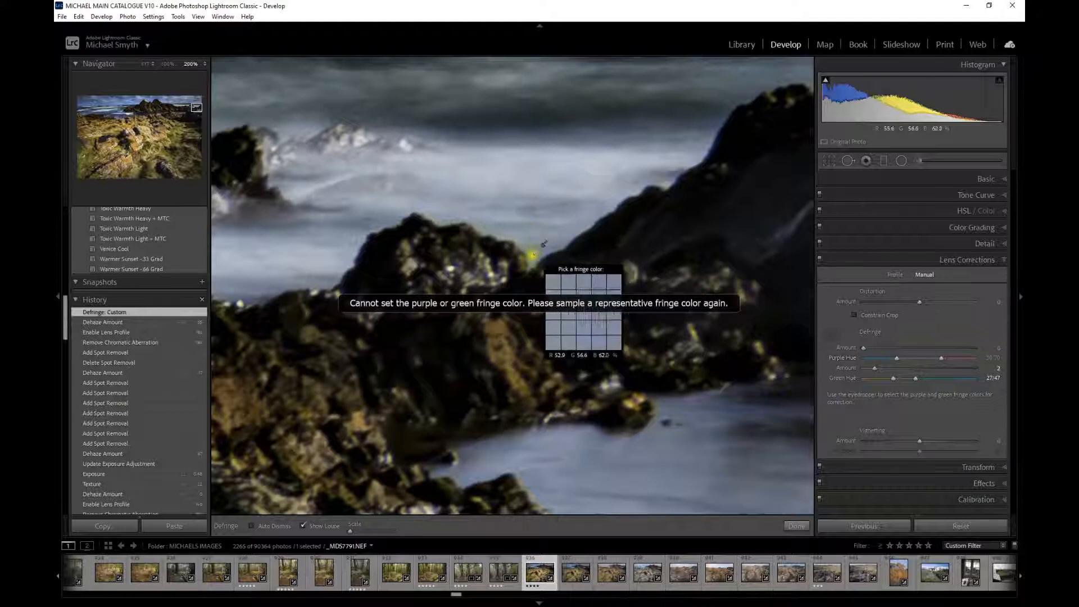
pyautogui.click(343, 276)
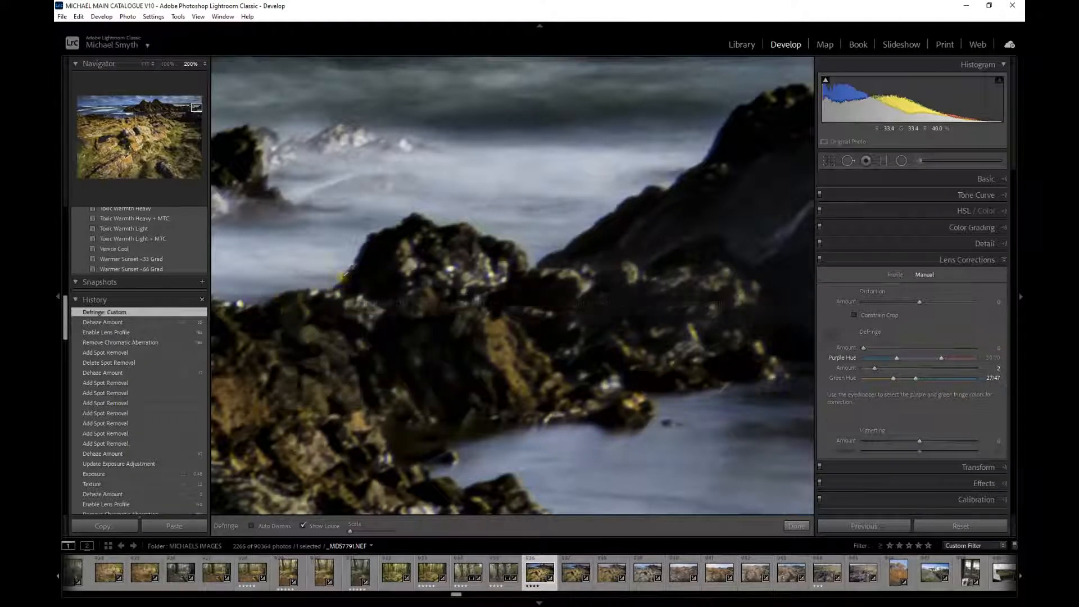
pyautogui.moveTo(343, 276)
pyautogui.mouseDown()
pyautogui.moveTo(629, 286)
pyautogui.moveTo(337, 268)
pyautogui.mouseUp()
pyautogui.moveTo(528, 220); pyautogui.dragTo(607, 377)
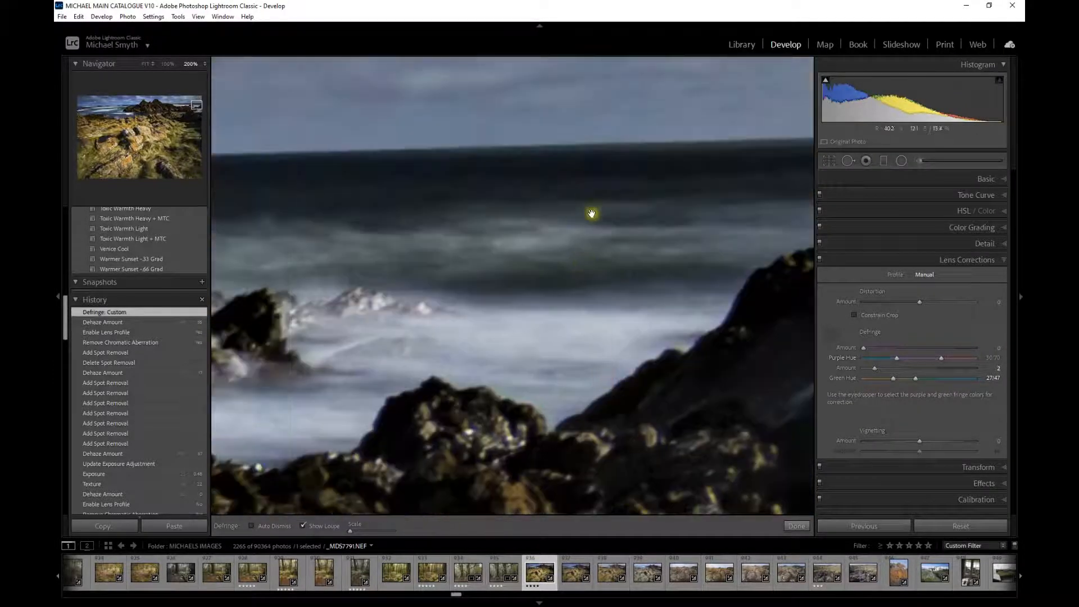
pyautogui.click(828, 337)
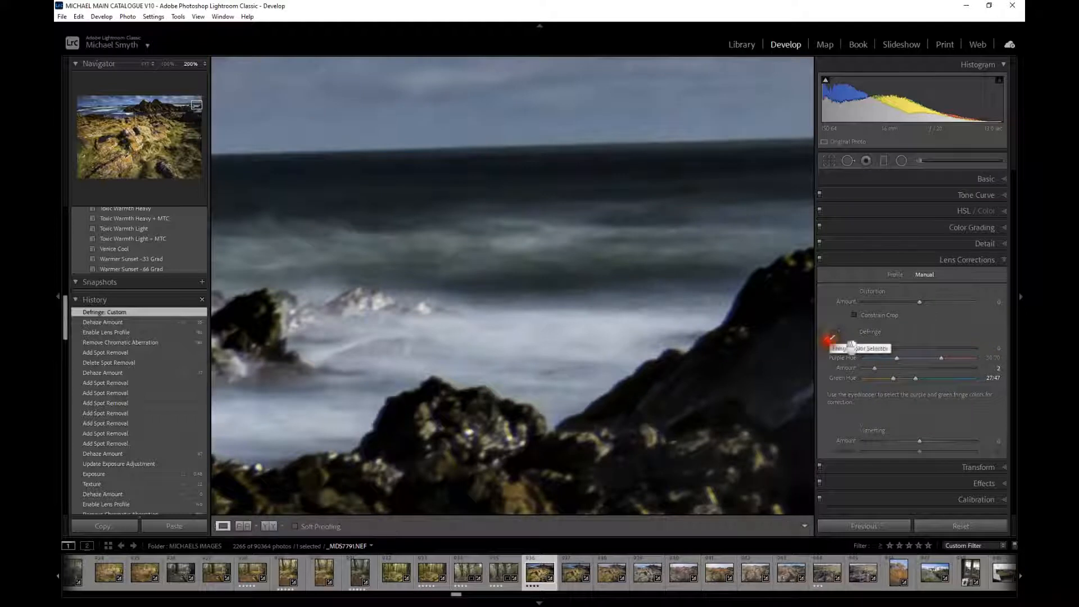
# - Reset Dehaze to 0
pyautogui.click(899, 179)
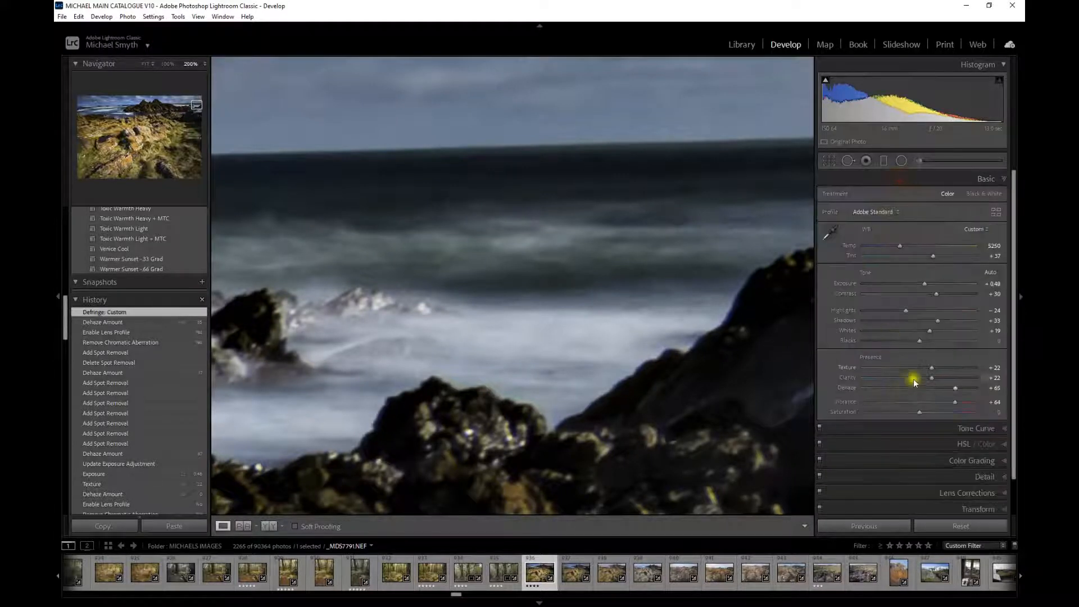
pyautogui.doubleClick(848, 387)
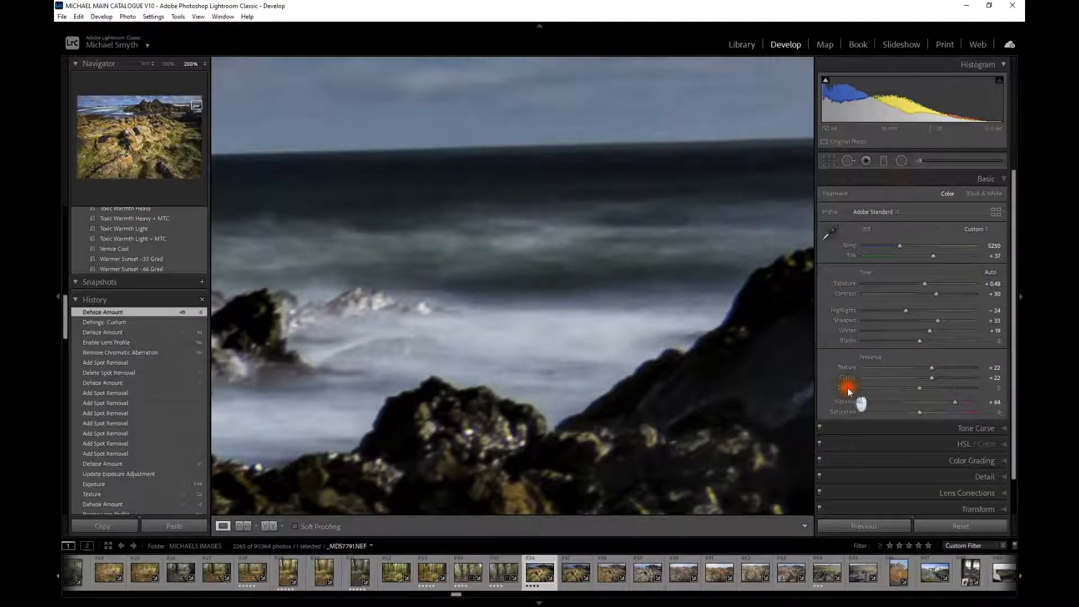
pyautogui.click(503, 323)
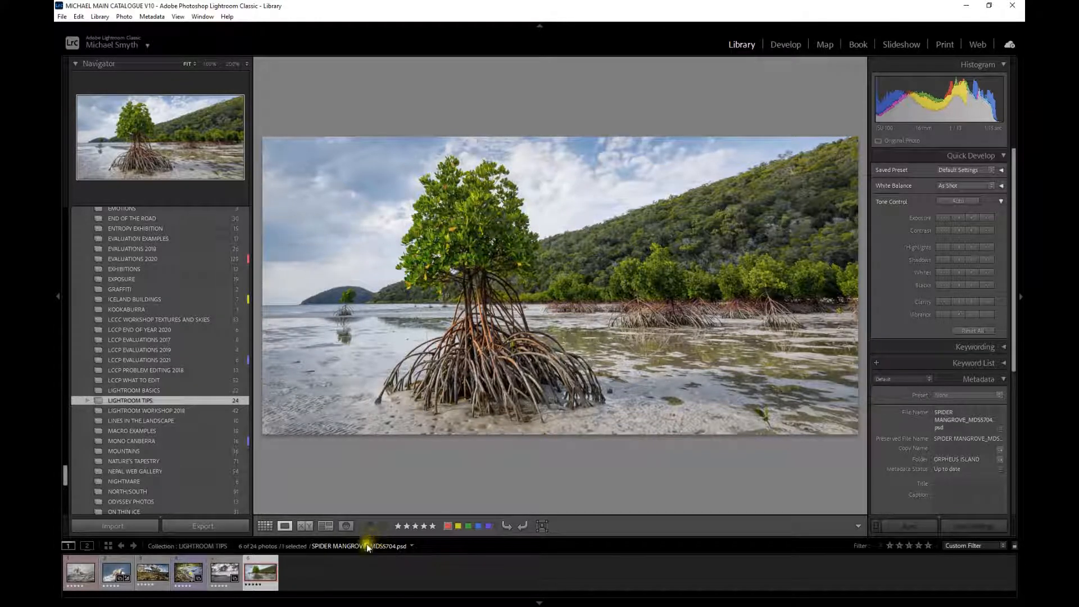
# - Open the mangrove photo in Develop and set Temp to +31, Contrast +44, Texture +22 and Clarity +15
pyautogui.click(779, 45)
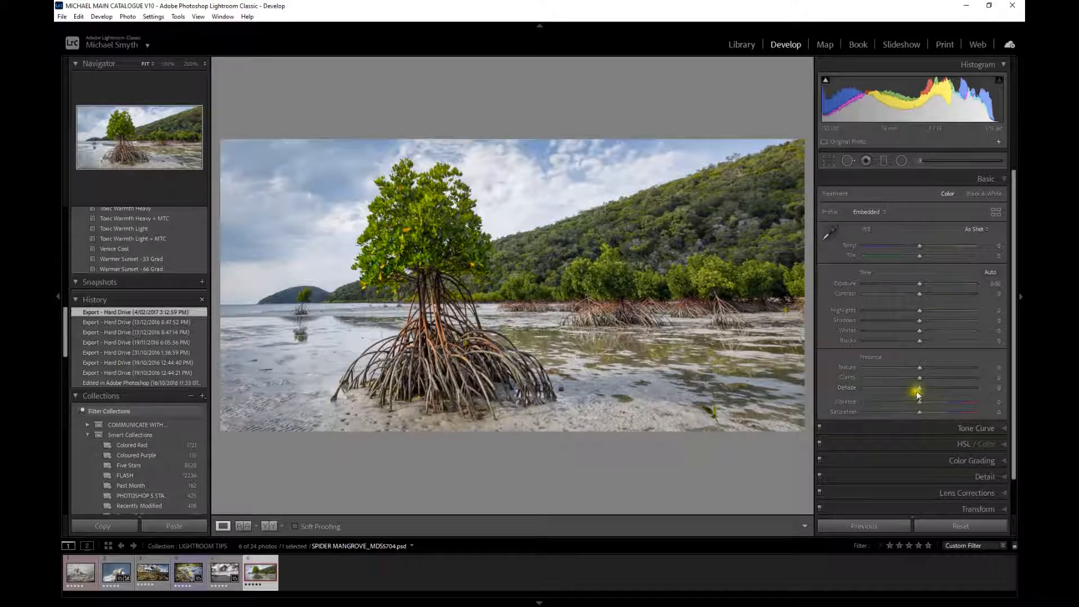
pyautogui.moveTo(920, 380); pyautogui.dragTo(931, 368)
pyautogui.moveTo(921, 246)
pyautogui.mouseDown()
pyautogui.moveTo(906, 244)
pyautogui.moveTo(939, 249)
pyautogui.mouseUp()
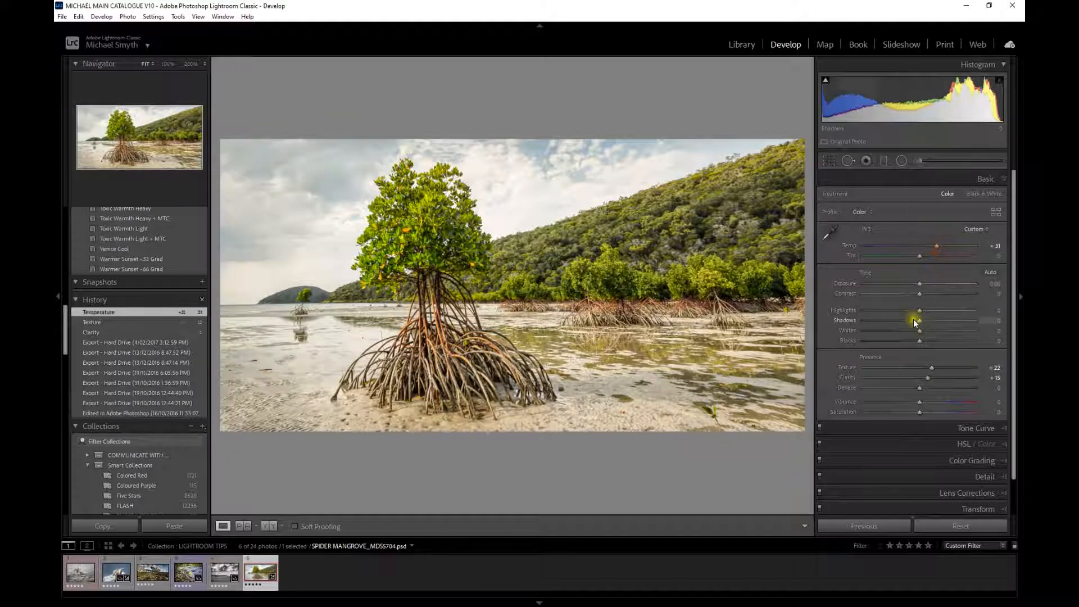
pyautogui.moveTo(918, 295); pyautogui.dragTo(941, 291)
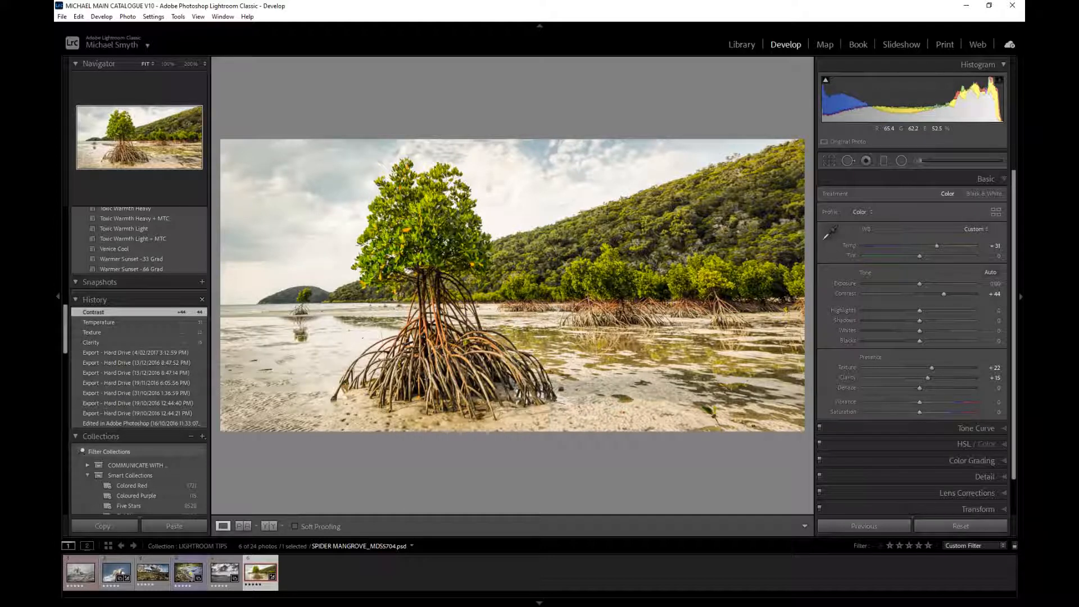
# - Open the Edit in Adobe Photoshop 2021 dialog, compare its What to Edit options, and cancel
pyautogui.rightClick(486, 265)
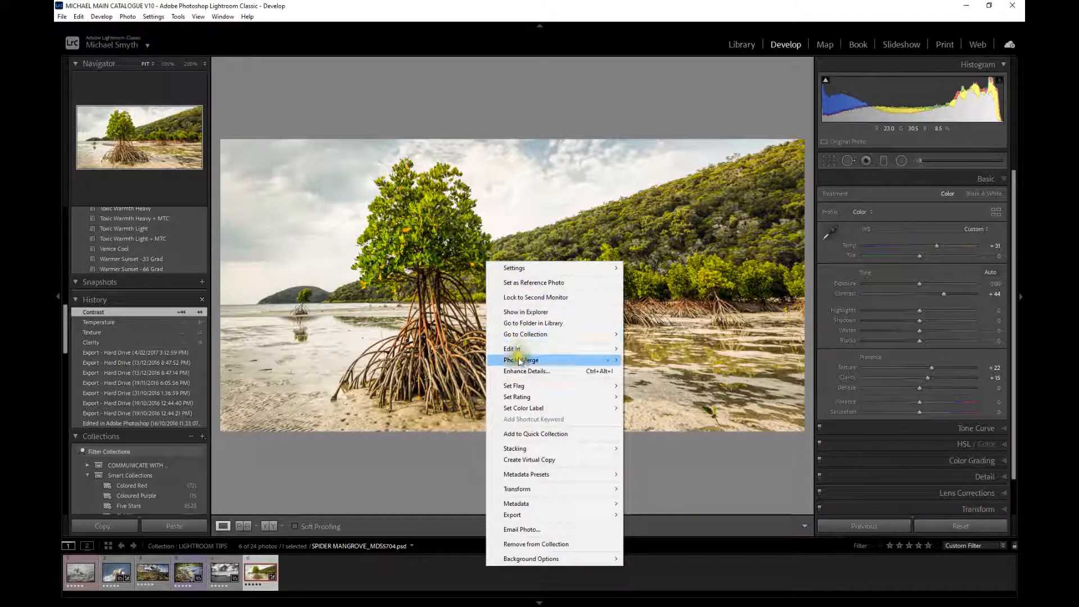
pyautogui.moveTo(523, 354)
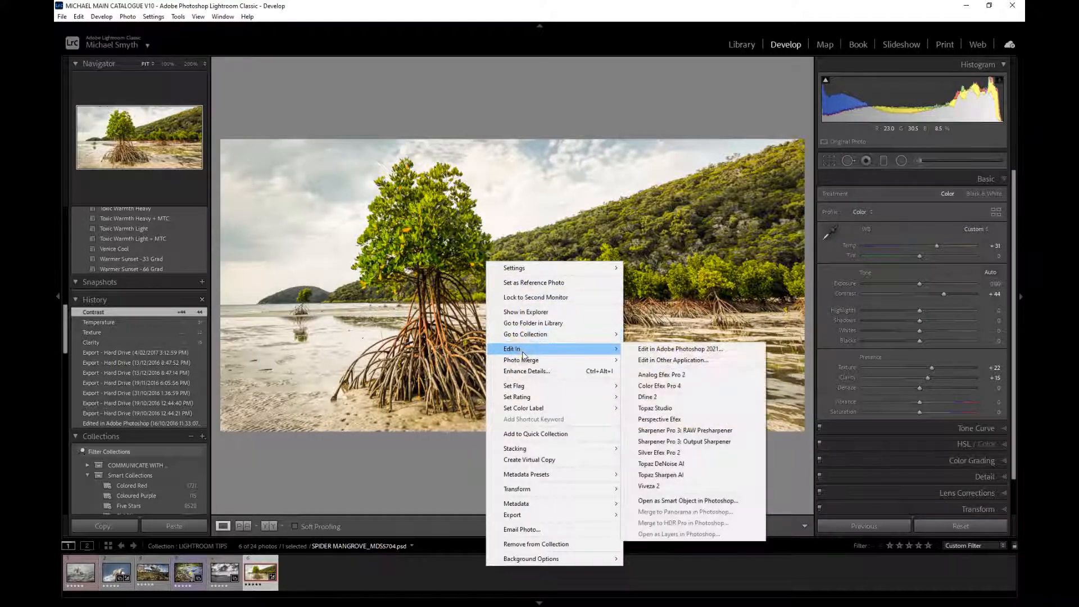
pyautogui.click(689, 352)
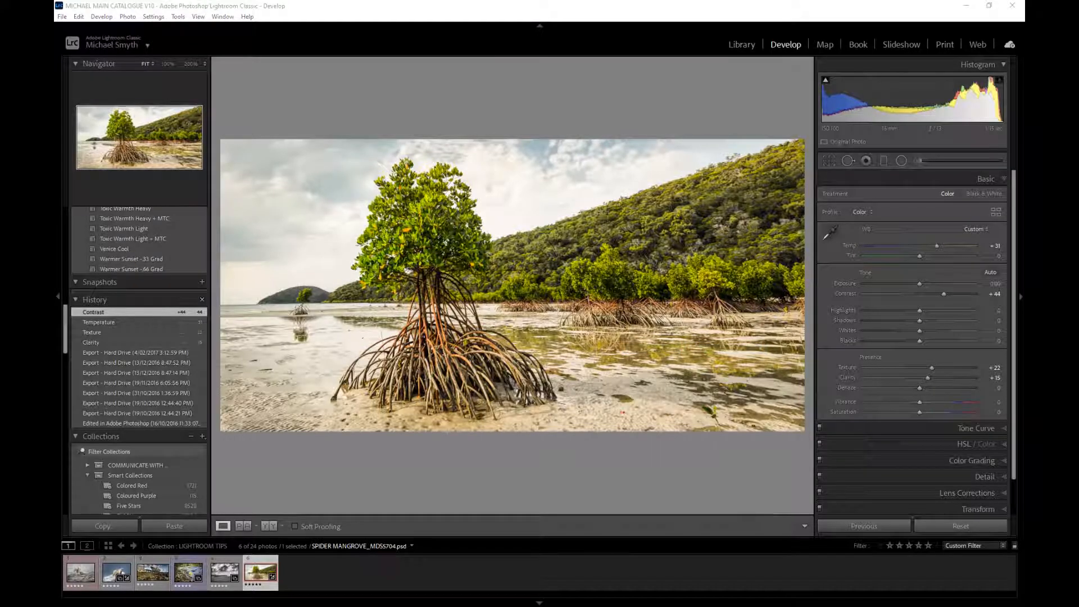
pyautogui.moveTo(616, 238); pyautogui.dragTo(609, 188)
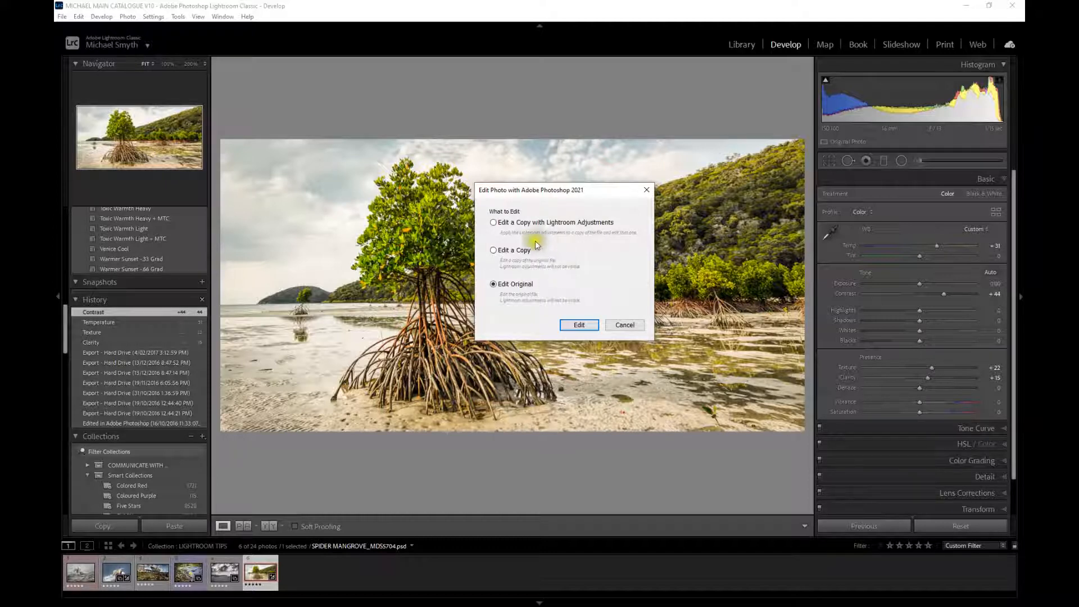
pyautogui.click(510, 251)
pyautogui.click(501, 283)
pyautogui.click(624, 325)
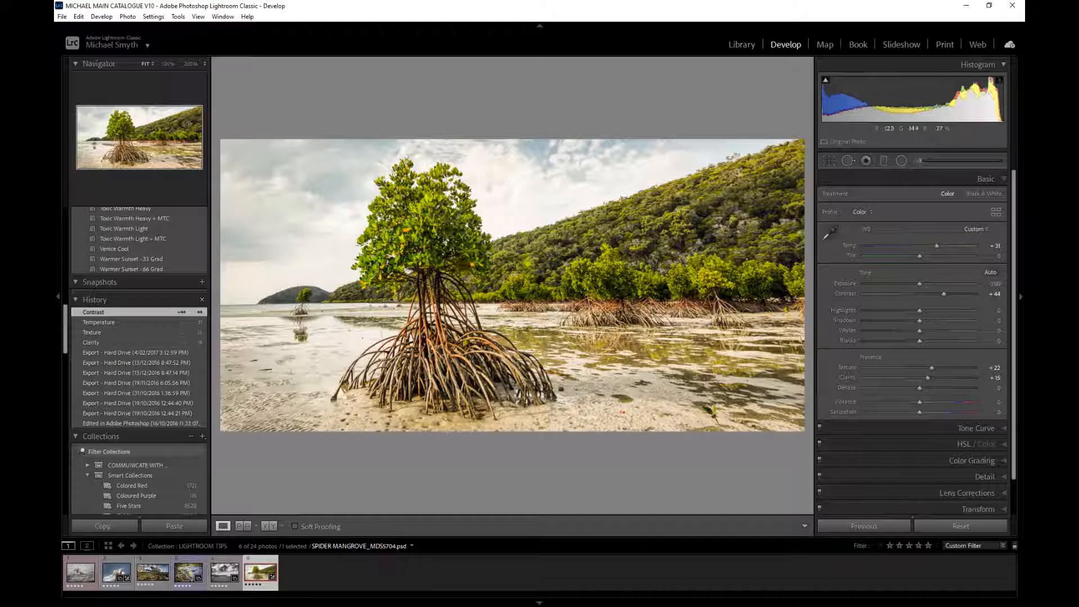
# - Open the original mangrove photo in Adobe Photoshop 2021 with the Edit Original option
pyautogui.rightClick(529, 265)
pyautogui.moveTo(556, 349)
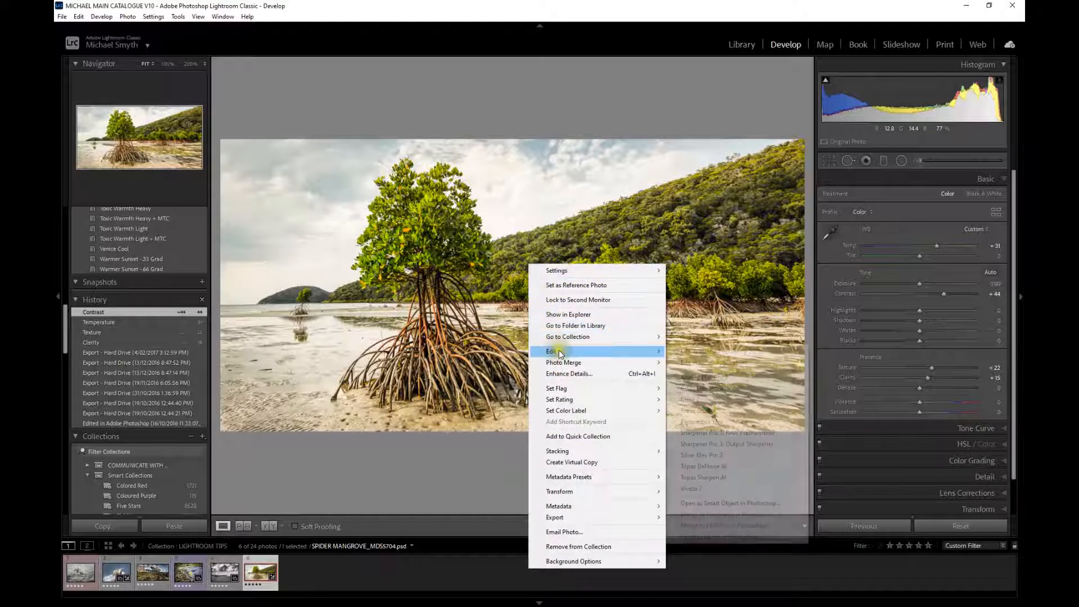
pyautogui.click(721, 350)
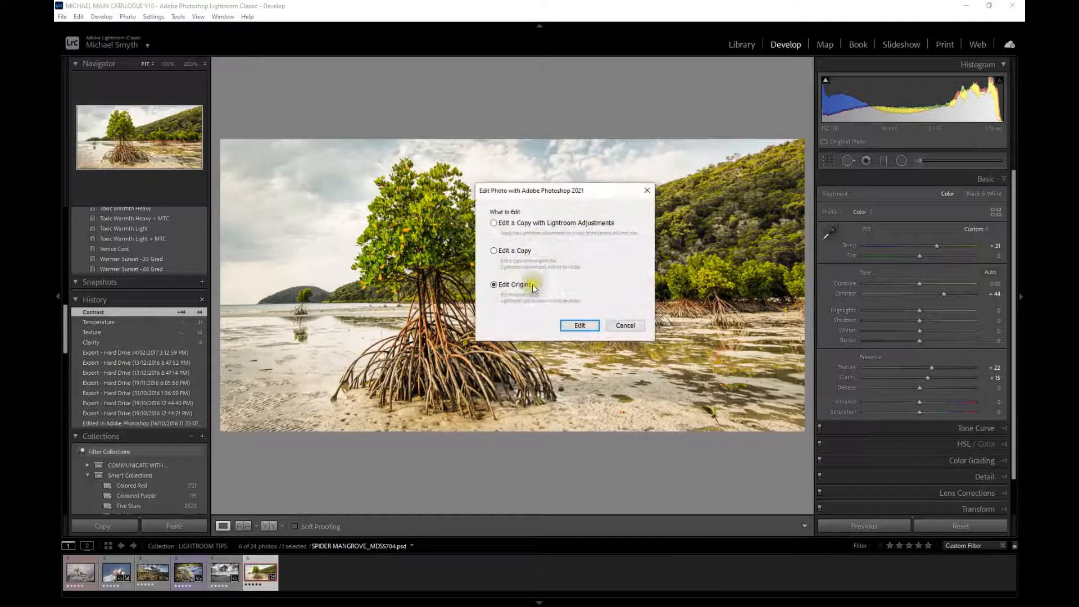
pyautogui.click(577, 326)
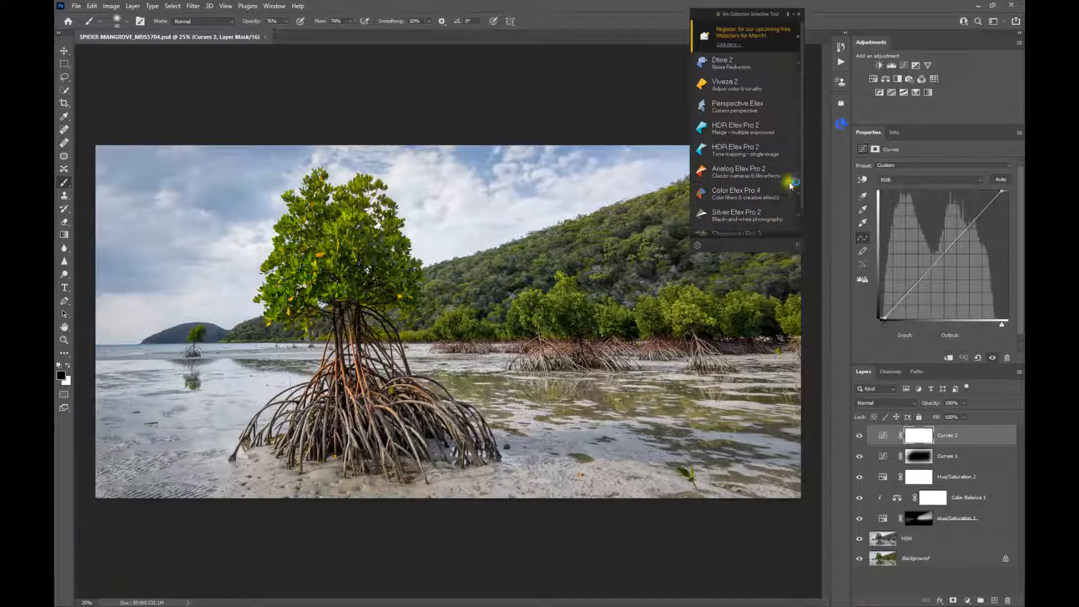
# - Close the Nik Collection panel, add a Color Balance adjustment layer and set midtones Cyan–Red to +7 and Yellow–Blue to -36
pyautogui.click(793, 14)
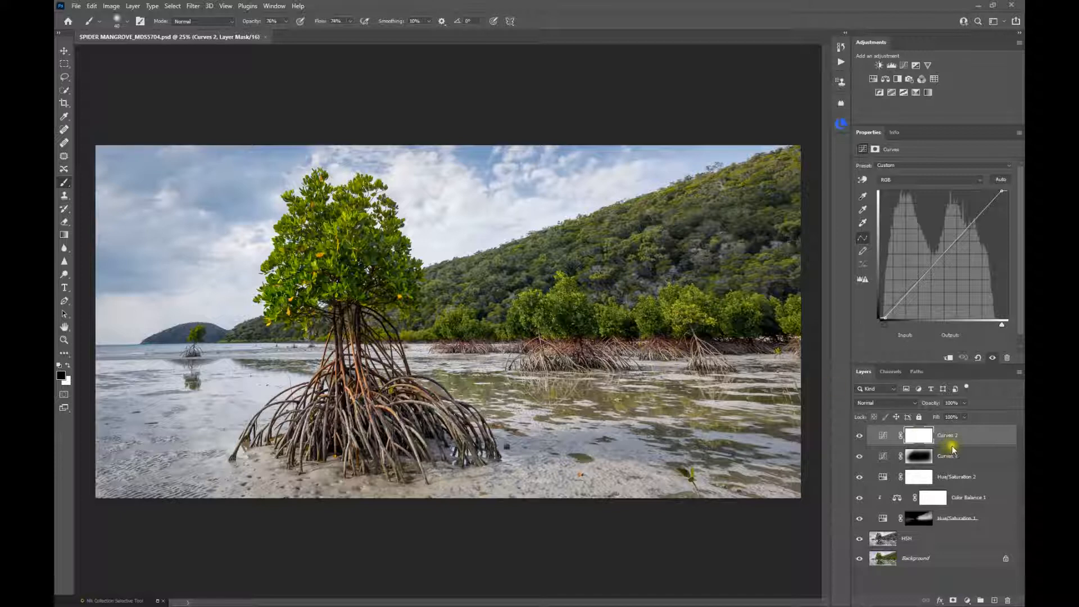
pyautogui.click(885, 79)
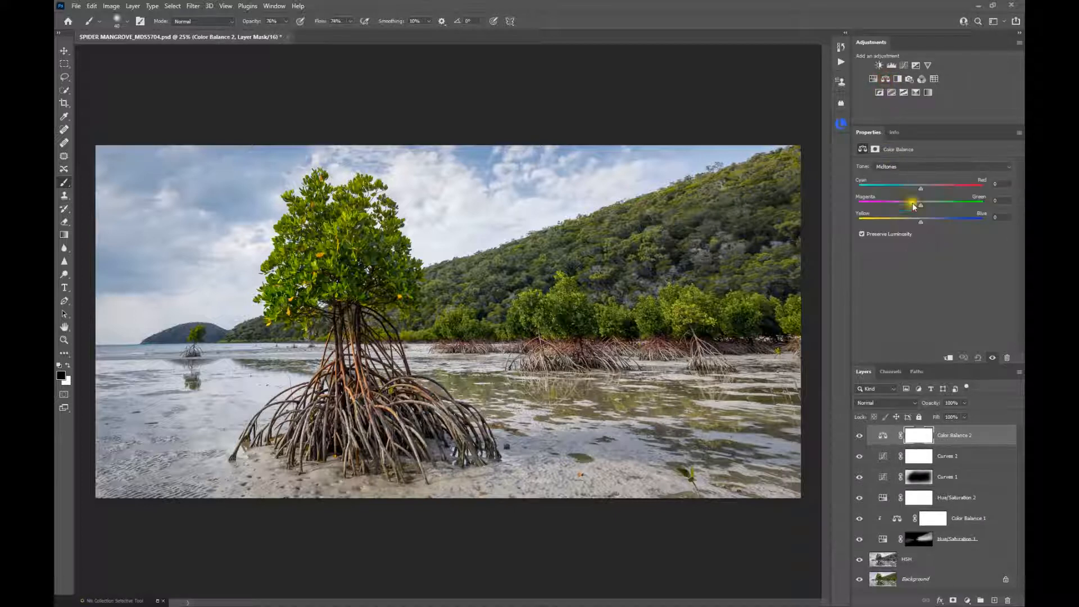
pyautogui.moveTo(922, 217); pyautogui.dragTo(924, 187)
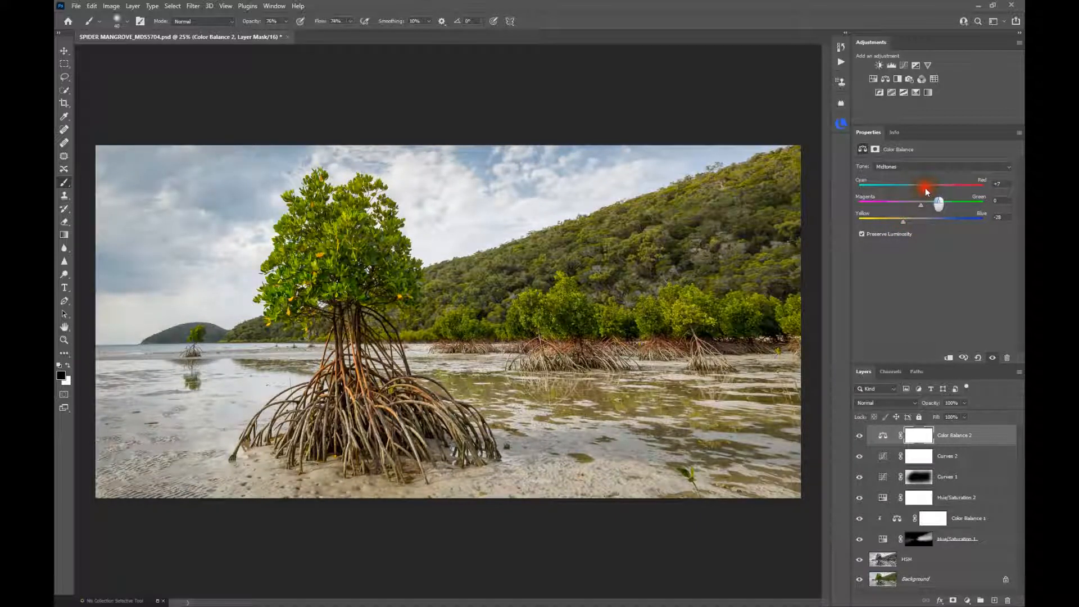
pyautogui.moveTo(898, 221); pyautogui.dragTo(899, 221)
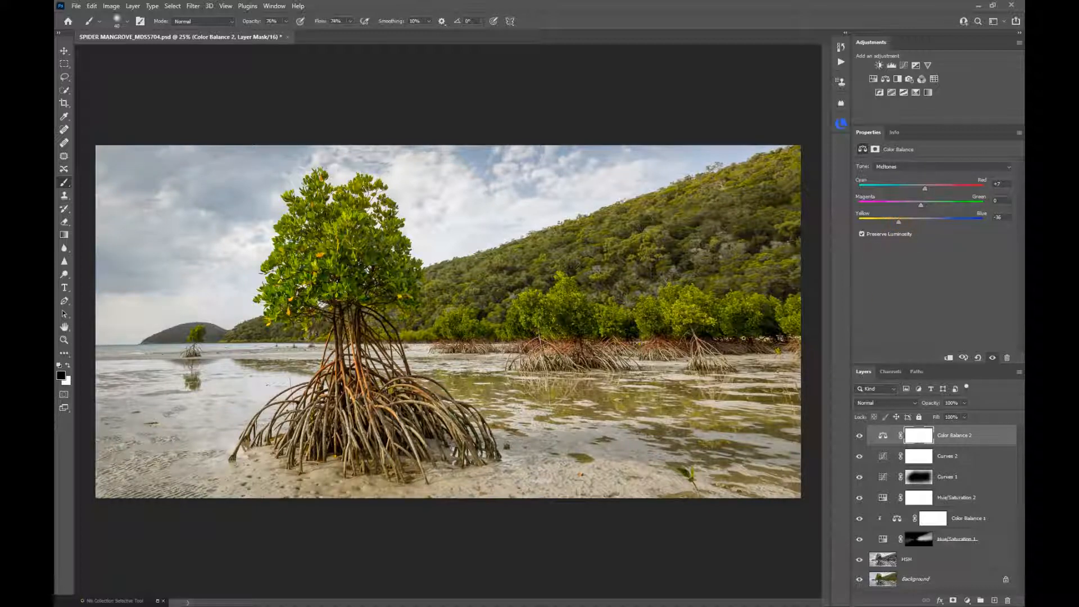